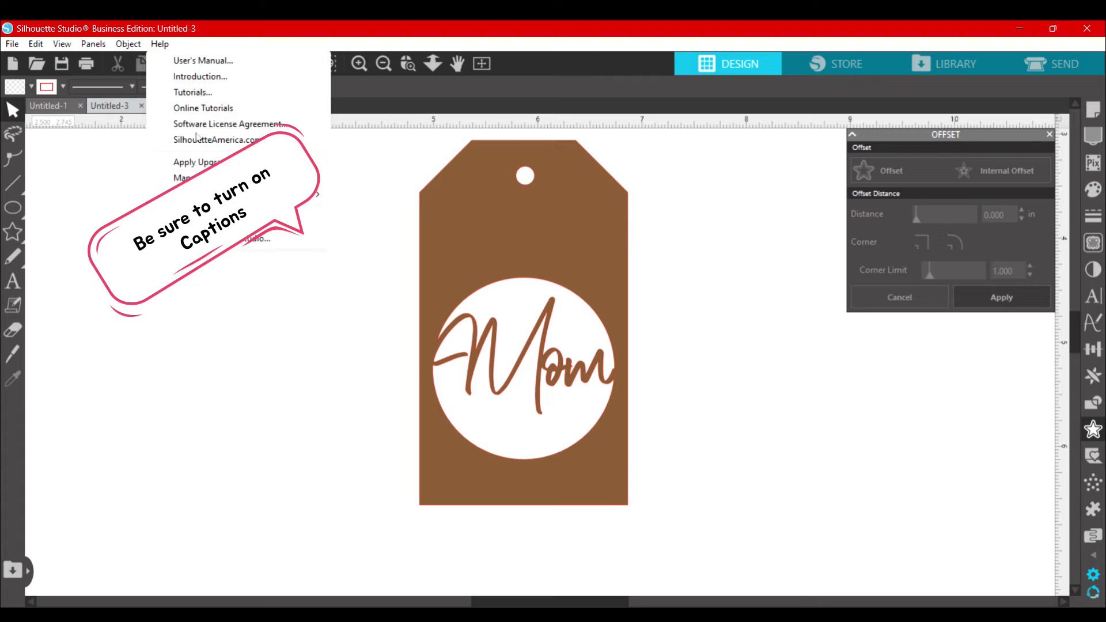
Step: Check the edition and release number in the software's About information
{"action": "left_click", "coordinate": [253, 238]}
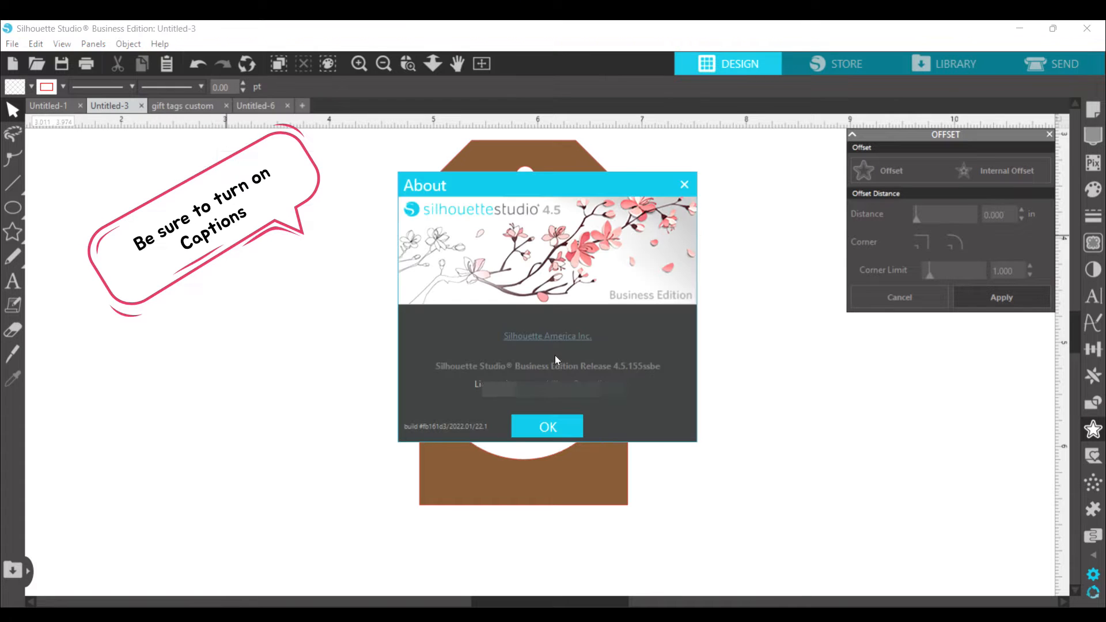
{"action": "left_click_drag", "start_coordinate": [662, 367], "coordinate": [581, 309]}
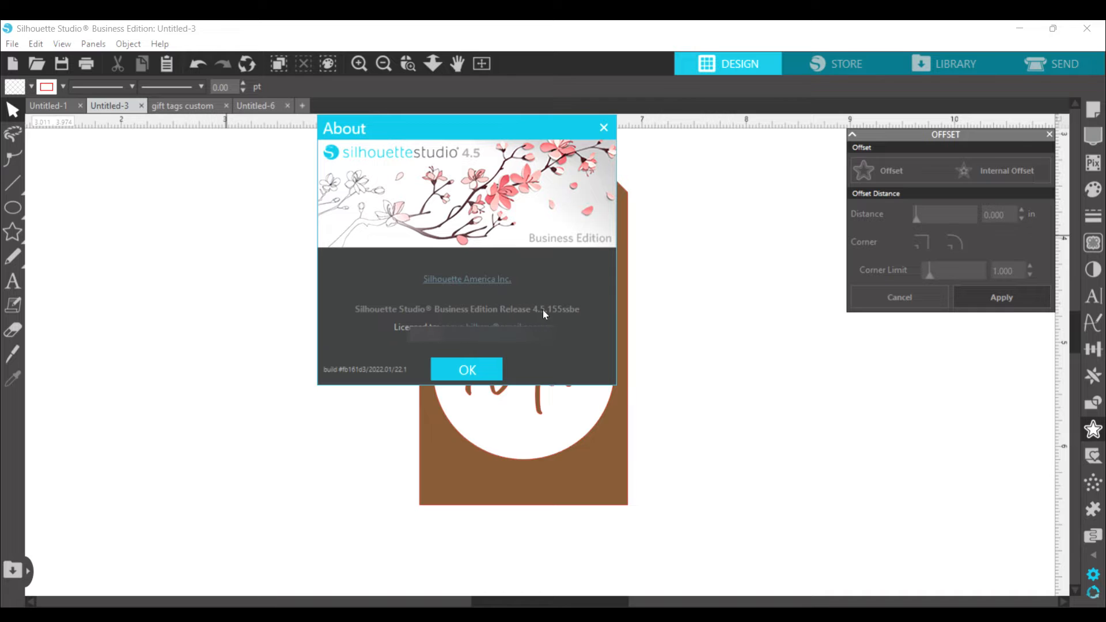
{"action": "left_click", "coordinate": [467, 369]}
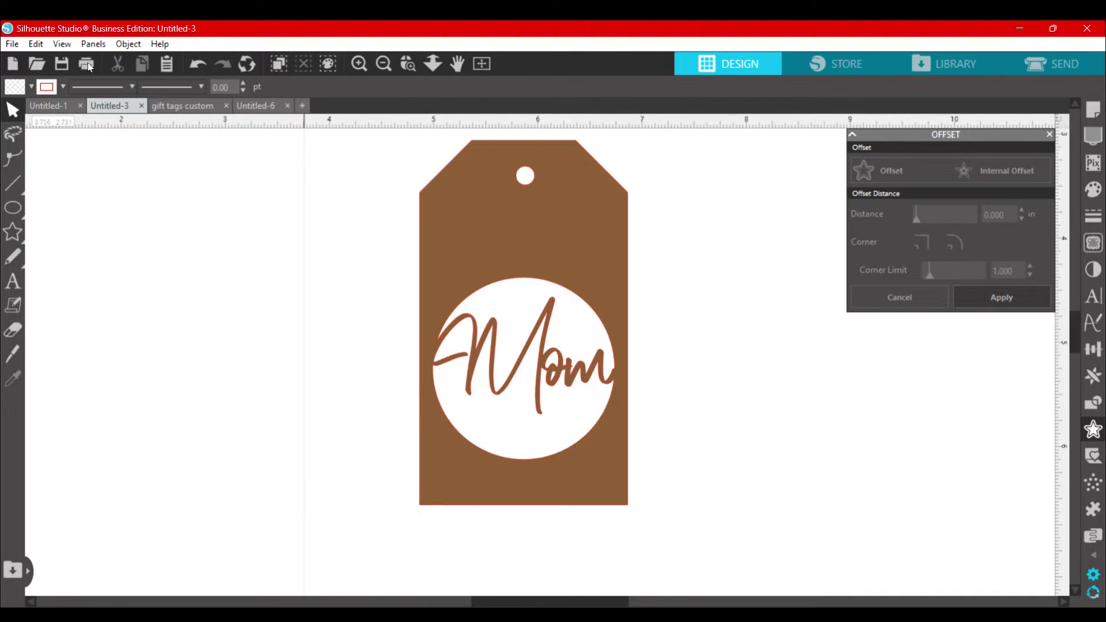
Step: Create a new Gift Tag project with the New Project Wizard
{"action": "left_click", "coordinate": [12, 45]}
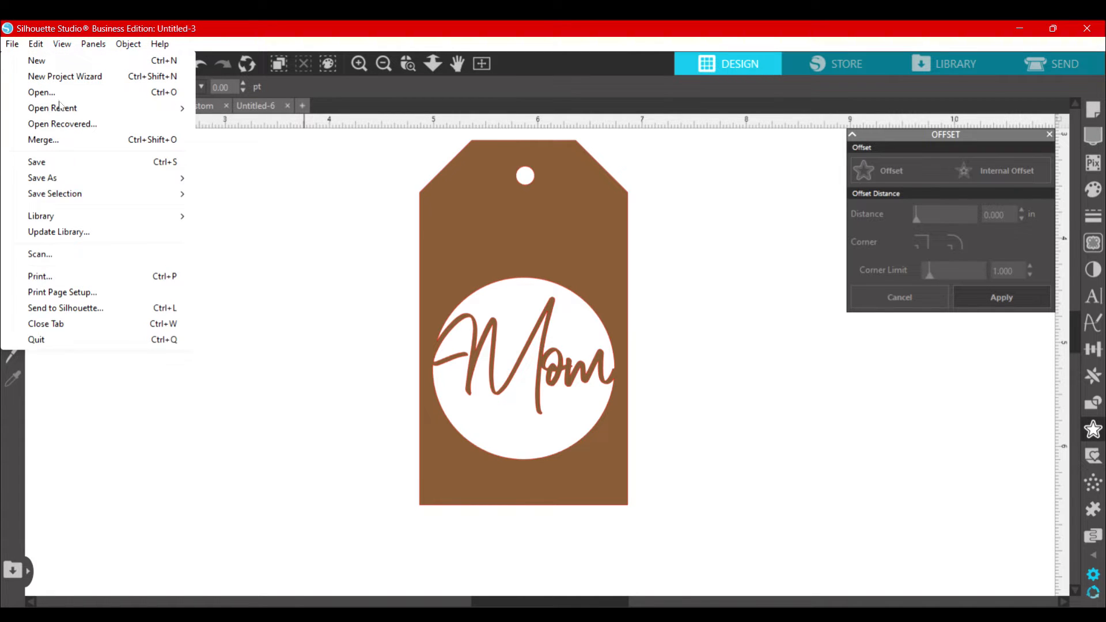
{"action": "left_click", "coordinate": [105, 78]}
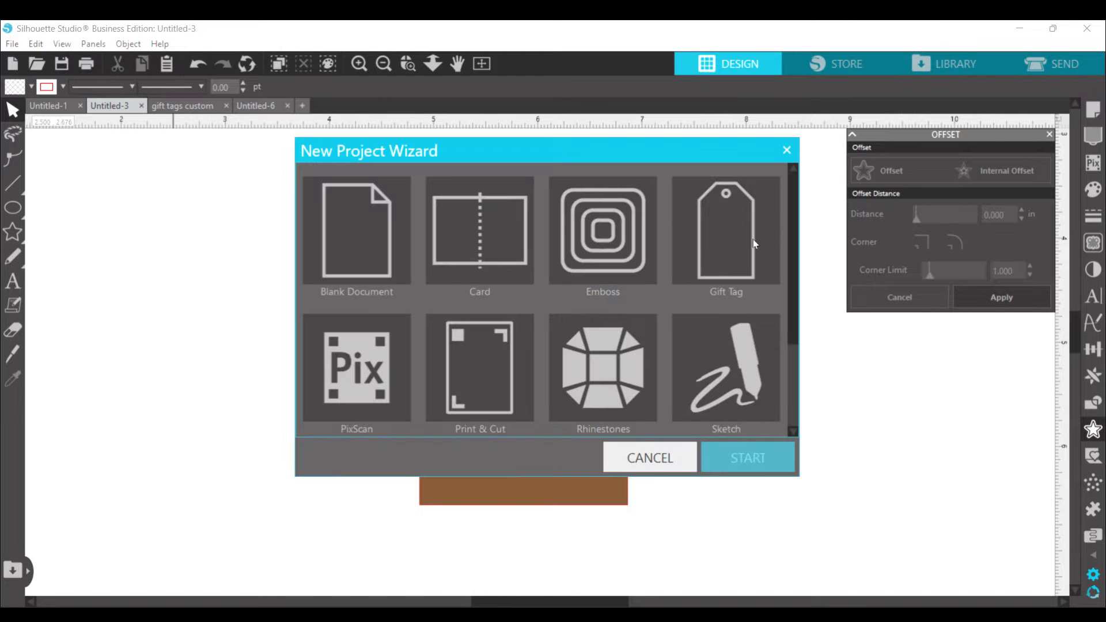
{"action": "left_click", "coordinate": [727, 243]}
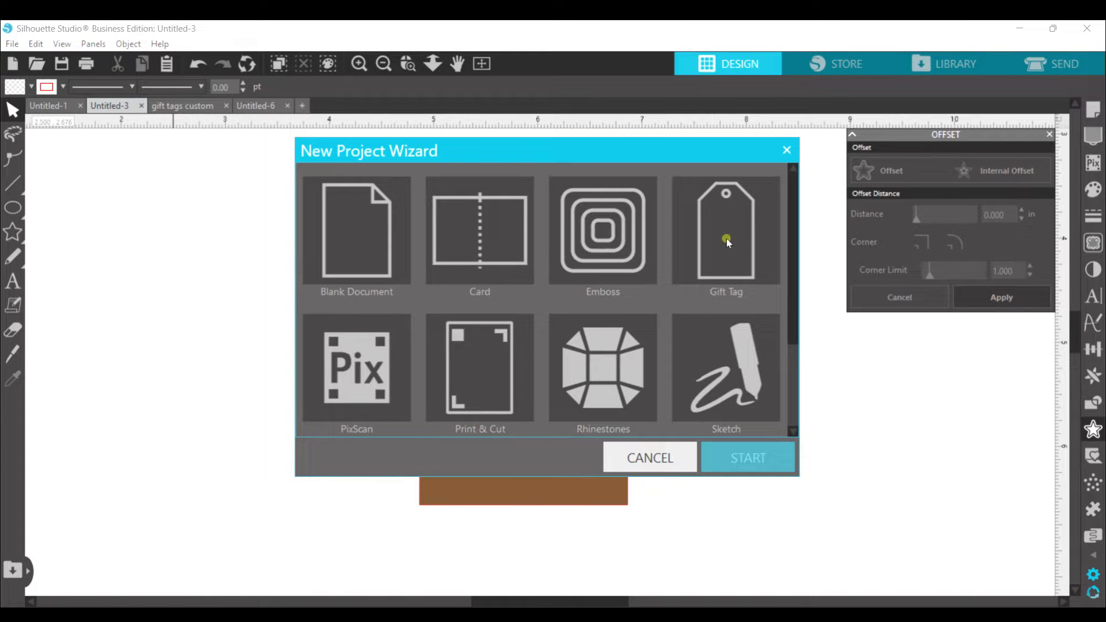
{"action": "left_click", "coordinate": [756, 462]}
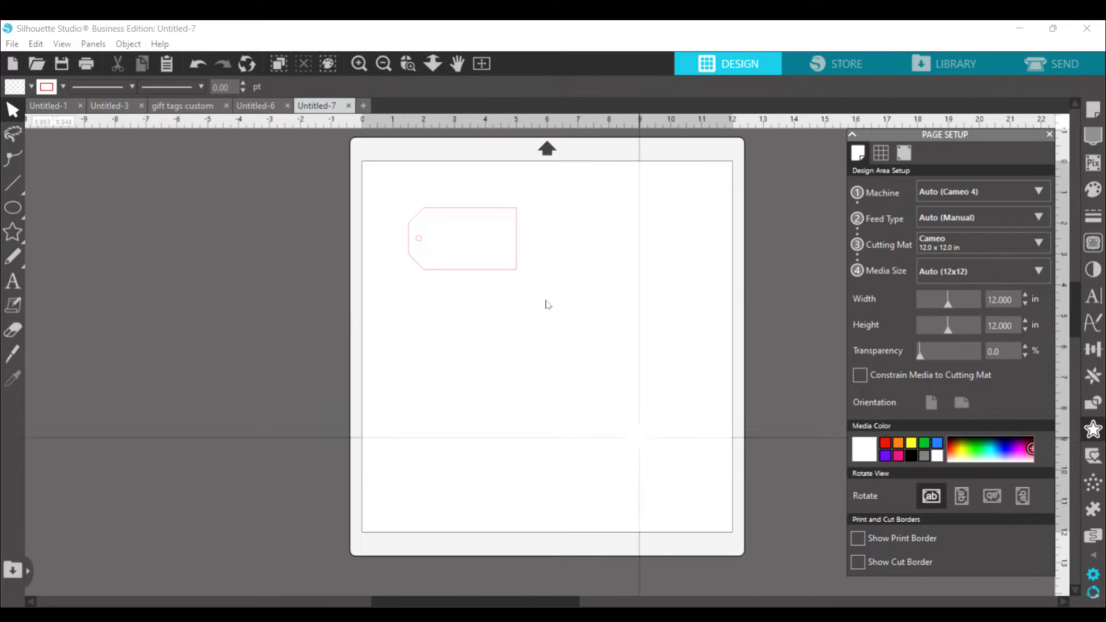
Step: Rotate the gift tag to 0° and move it to about X 1.39, Y 2.01 in
{"action": "left_click", "coordinate": [426, 212]}
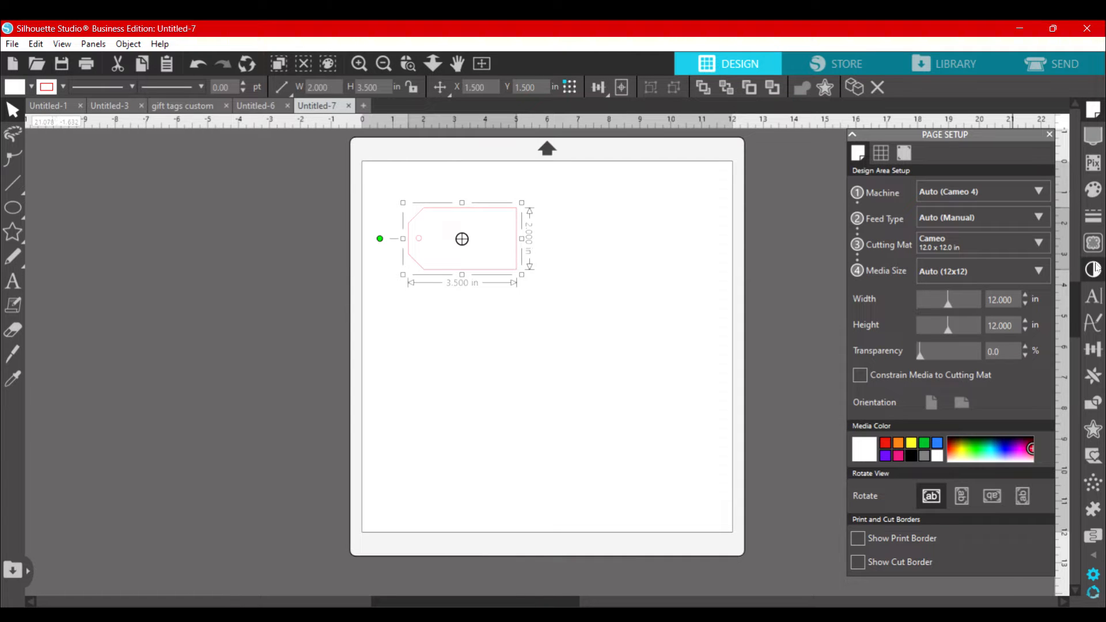
{"action": "left_click", "coordinate": [1095, 350]}
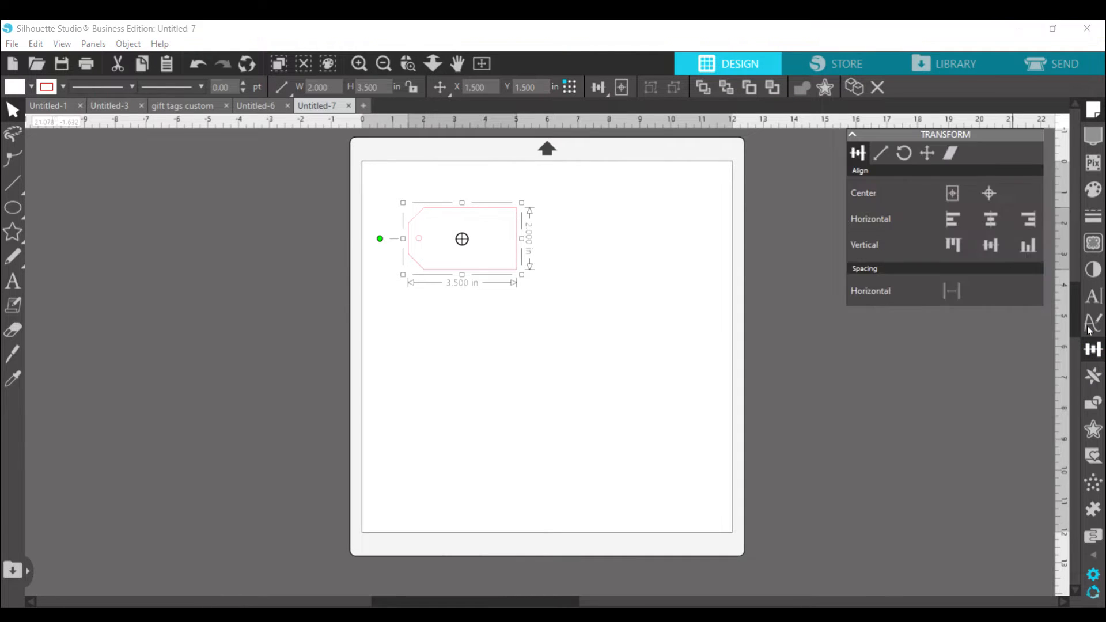
{"action": "left_click", "coordinate": [905, 155]}
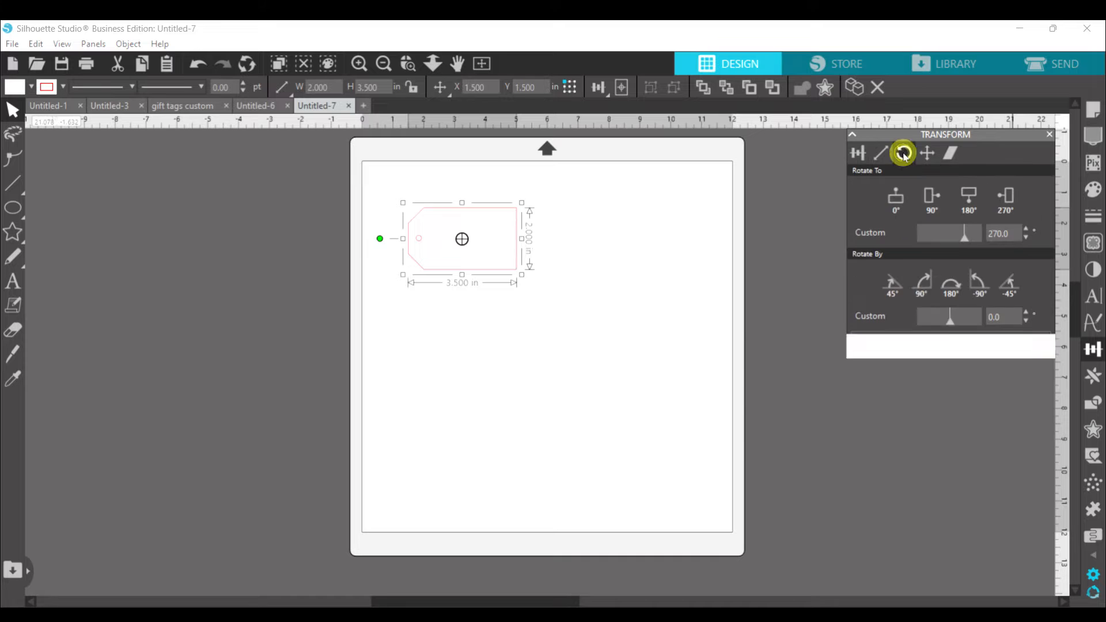
{"action": "left_click", "coordinate": [897, 199]}
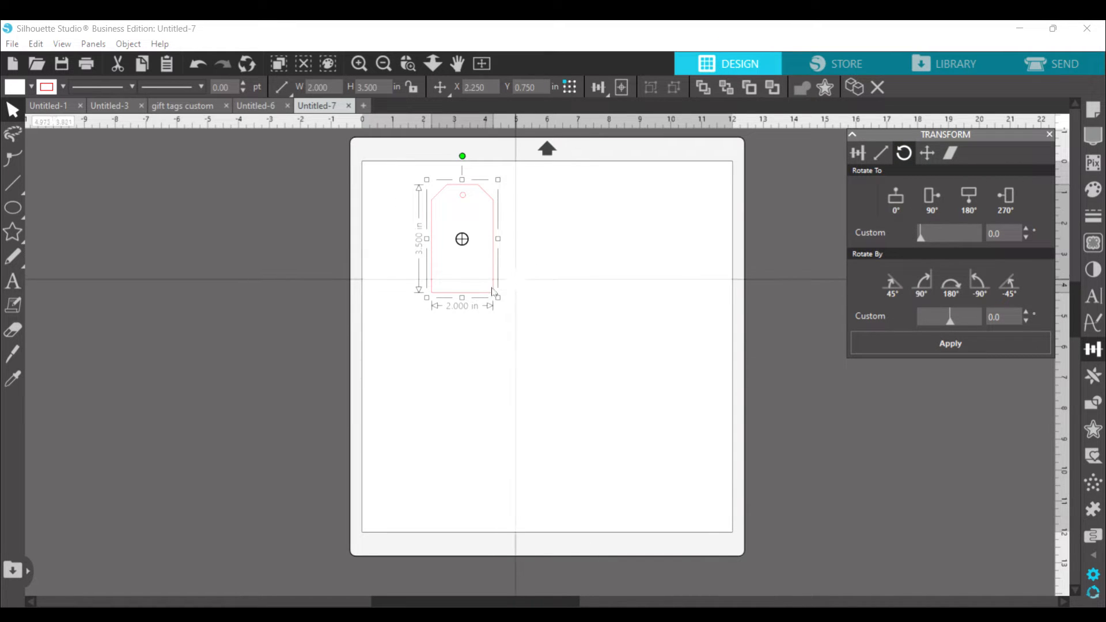
{"action": "left_click_drag", "start_coordinate": [487, 298], "coordinate": [461, 336]}
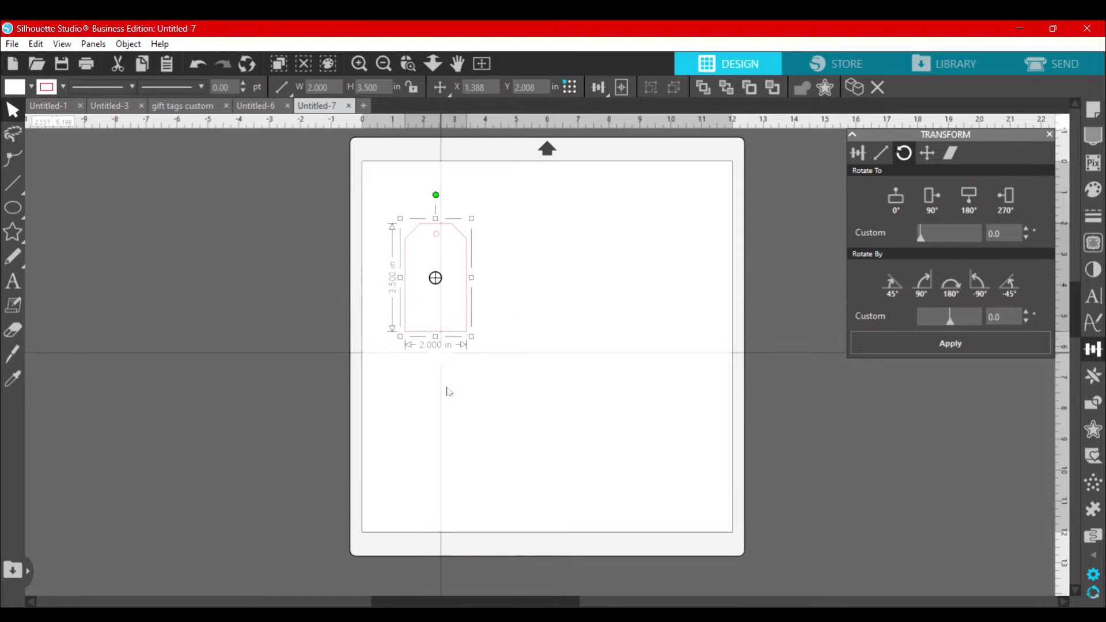
{"action": "left_click", "coordinate": [458, 420]}
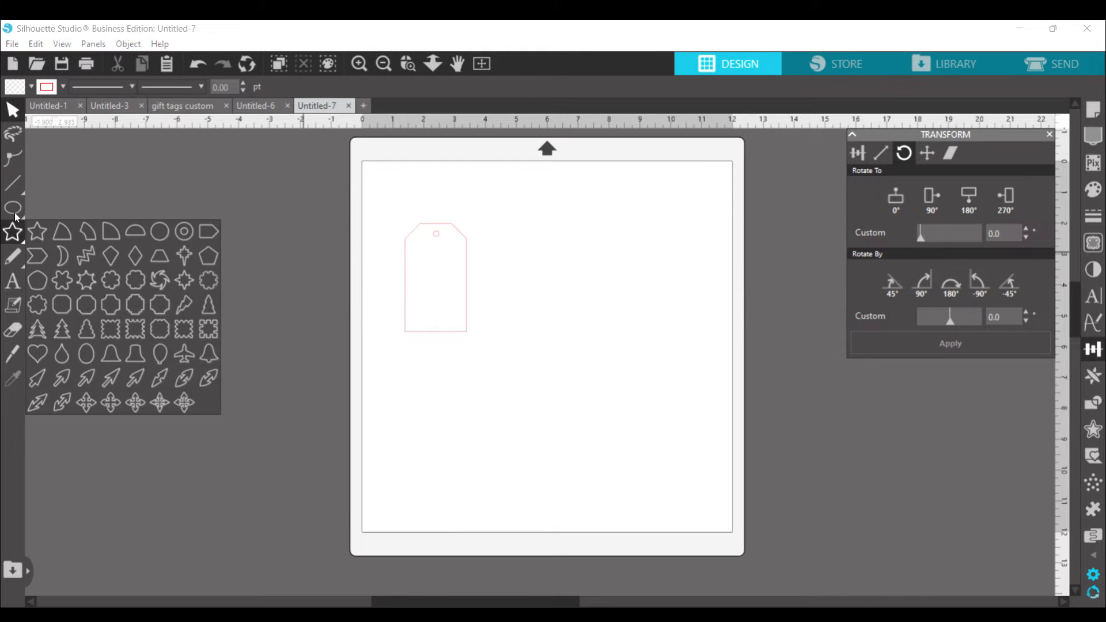
{"action": "mouse_move", "coordinate": [16, 216]}
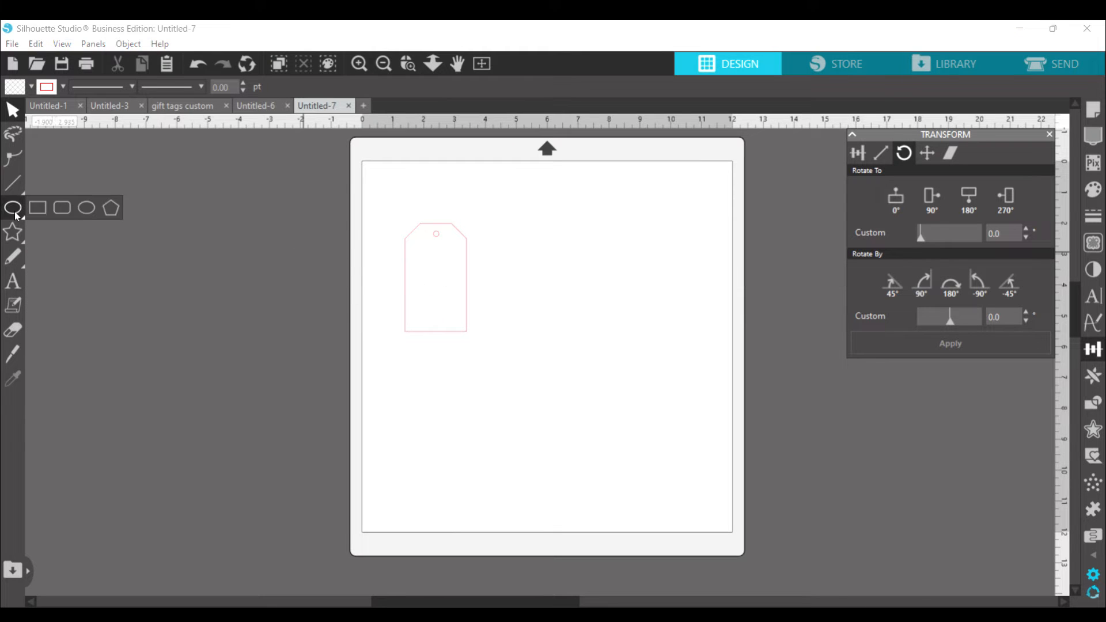
{"action": "left_click", "coordinate": [85, 214]}
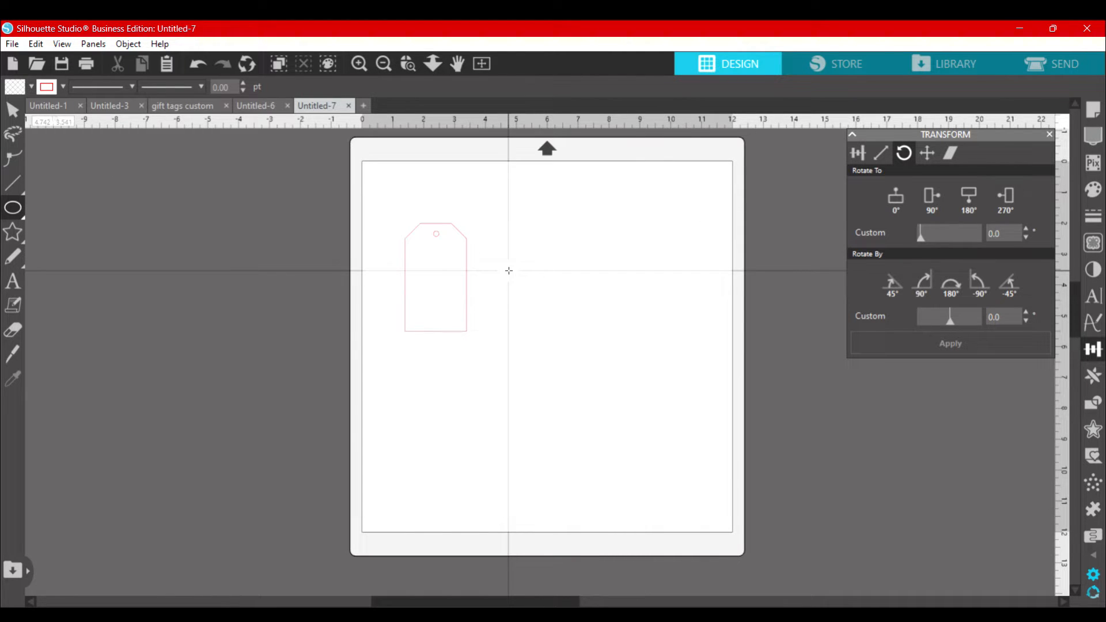
{"action": "left_click_drag", "start_coordinate": [509, 271], "coordinate": [584, 322]}
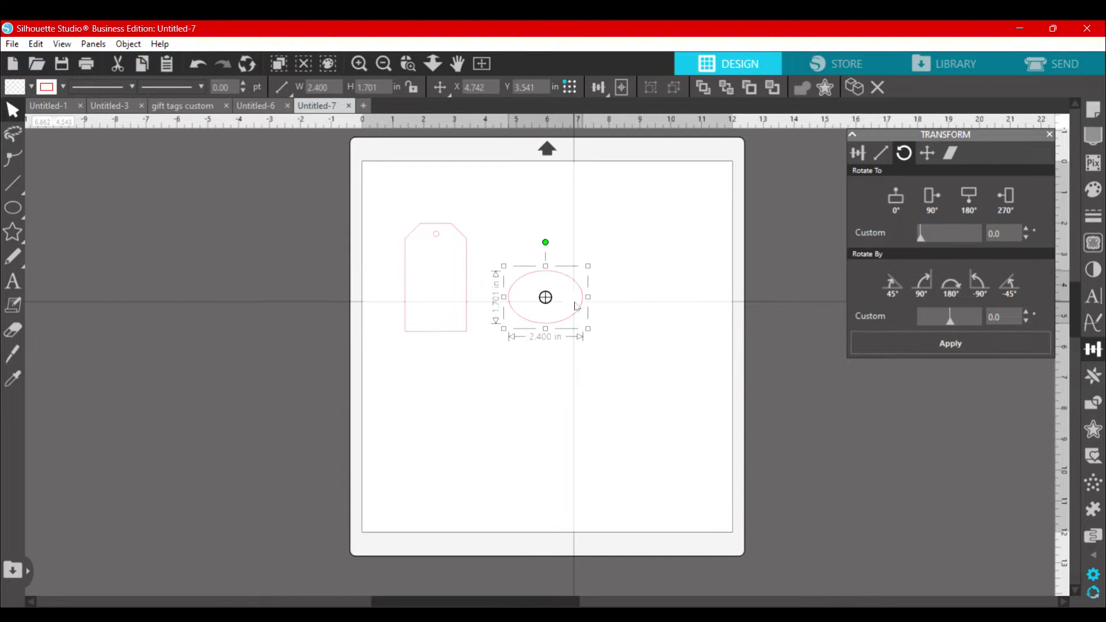
{"action": "key", "text": "Delete"}
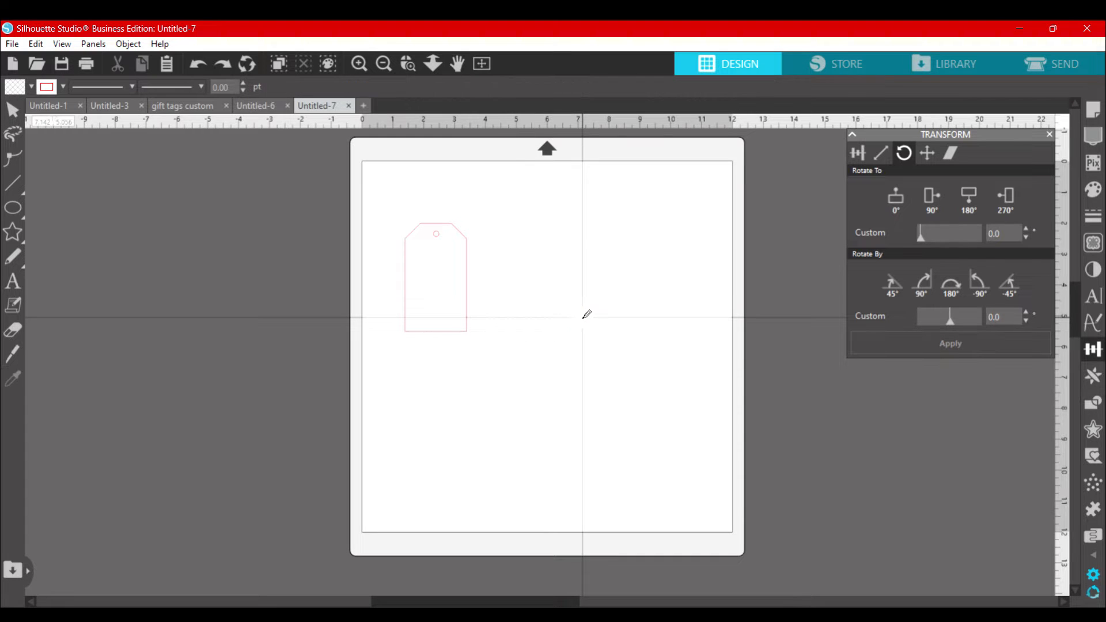
Step: Draw a circle about 2.33 in across over the lower half of the gift tag
{"action": "mouse_move", "coordinate": [12, 207]}
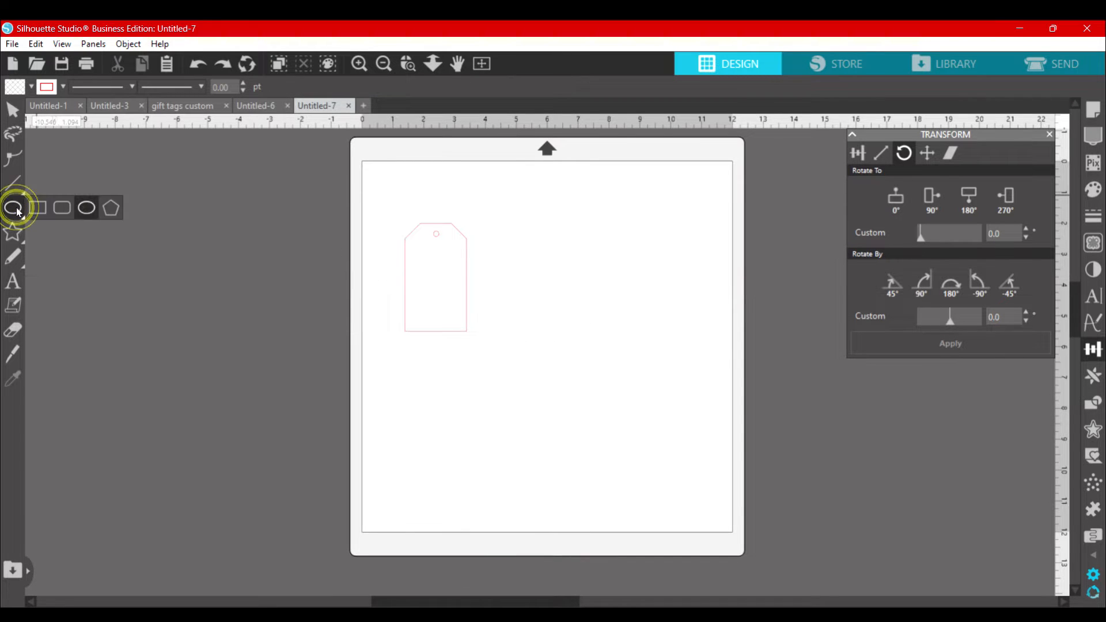
{"action": "left_click", "coordinate": [85, 209]}
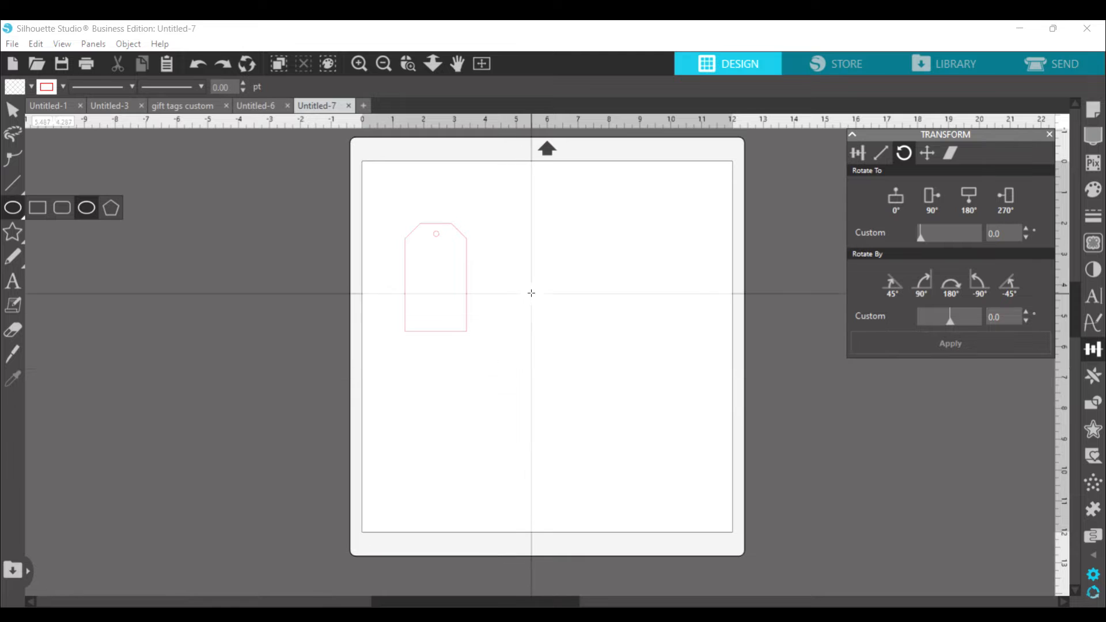
{"action": "mouse_move", "coordinate": [530, 294]}
{"action": "left_mouse_down"}
{"action": "mouse_move", "coordinate": [600, 373]}
{"action": "mouse_move", "coordinate": [458, 295]}
{"action": "mouse_move", "coordinate": [468, 305]}
{"action": "left_mouse_up"}
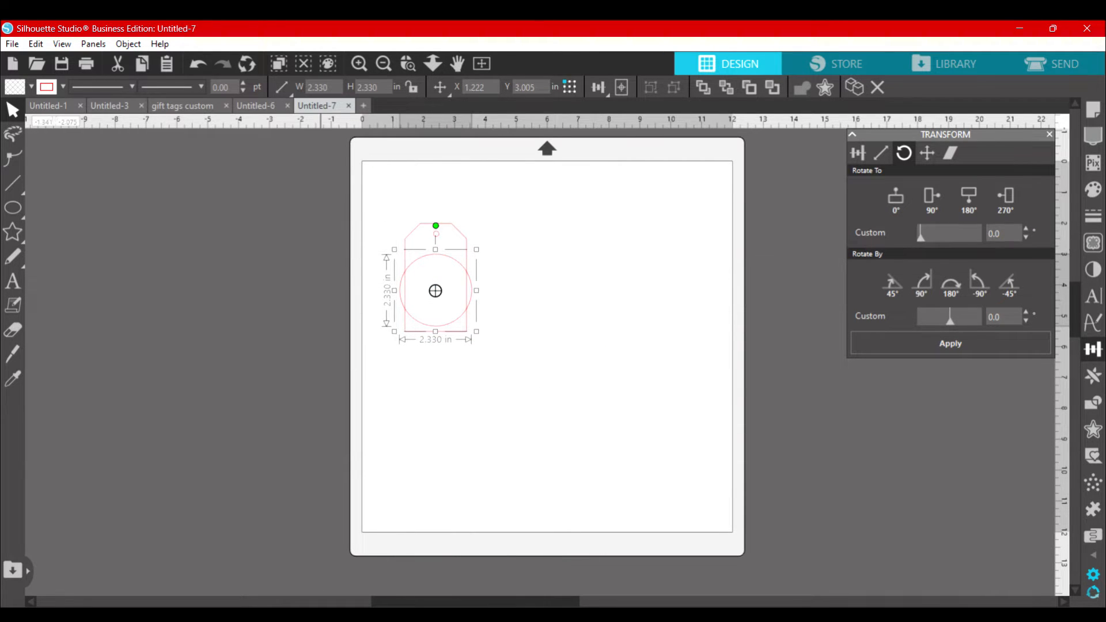
Step: Lock the circle's aspect ratio and set its width to 1.750 in, after trying 2.000 in
{"action": "left_click", "coordinate": [412, 88]}
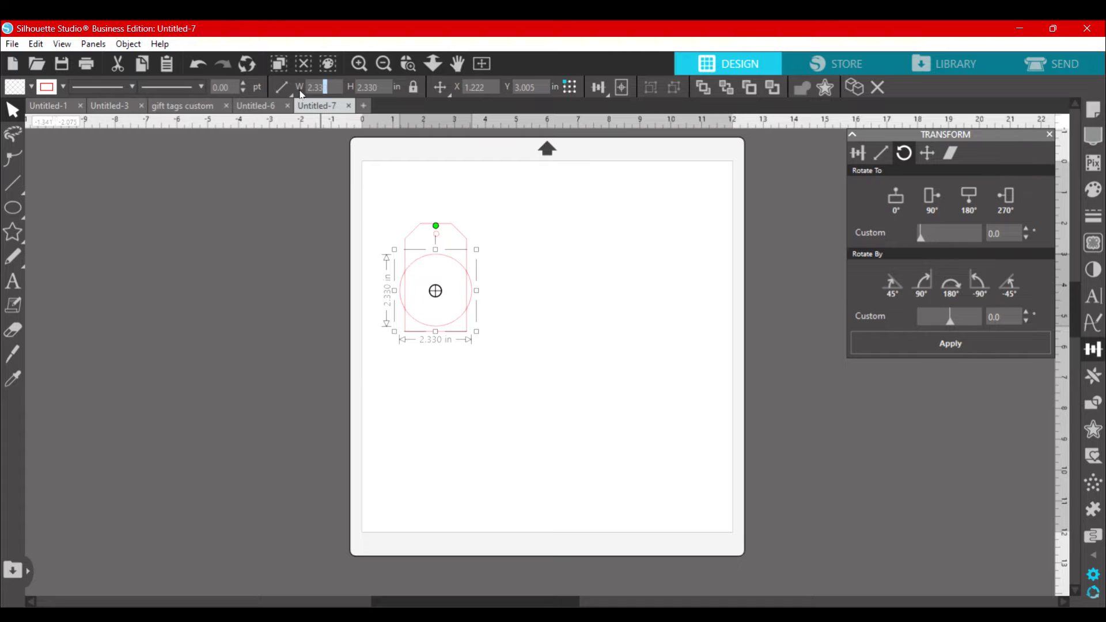
{"action": "double_click", "coordinate": [339, 88]}
{"action": "mouse_move", "coordinate": [292, 92]}
{"action": "key", "text": "Return"}
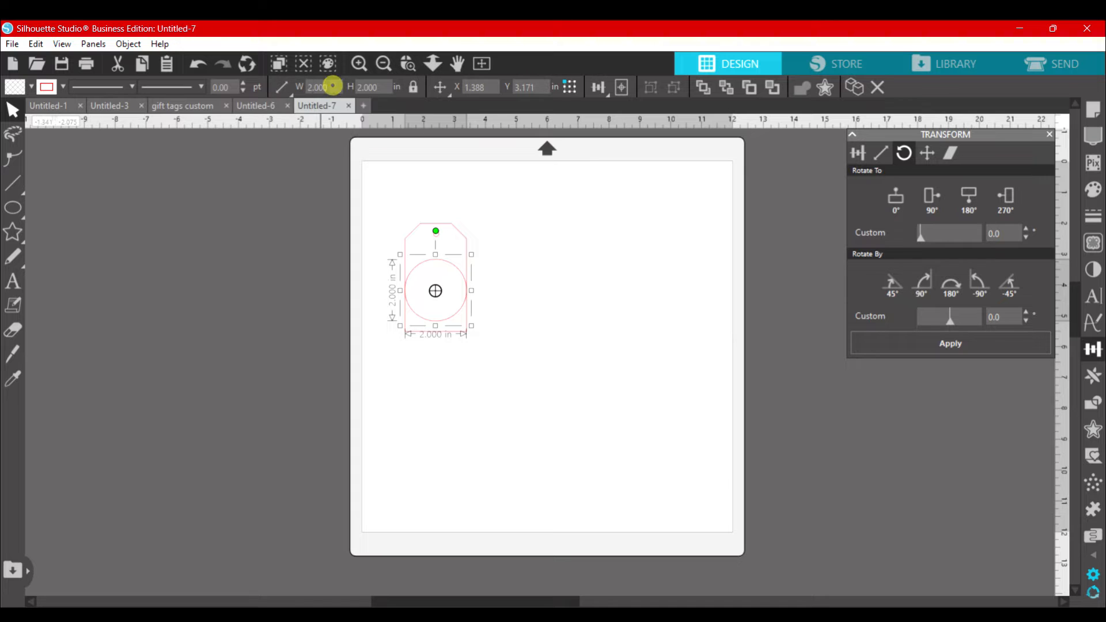
{"action": "left_click", "coordinate": [333, 85]}
{"action": "mouse_move", "coordinate": [292, 92]}
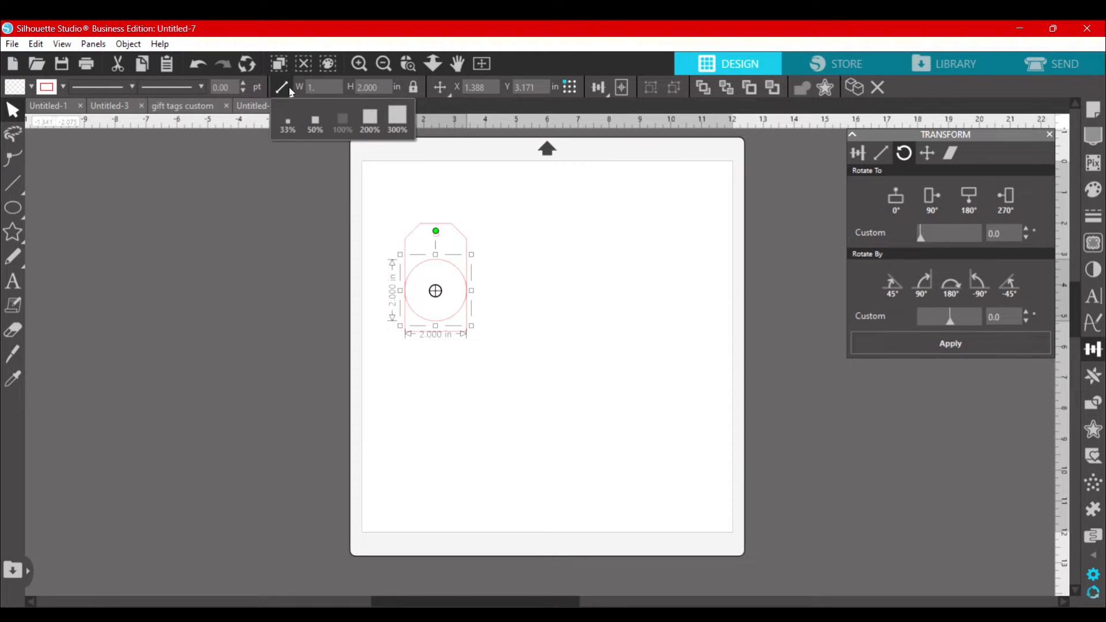
{"action": "type", "text": "1.750"}
{"action": "key", "text": "Return"}
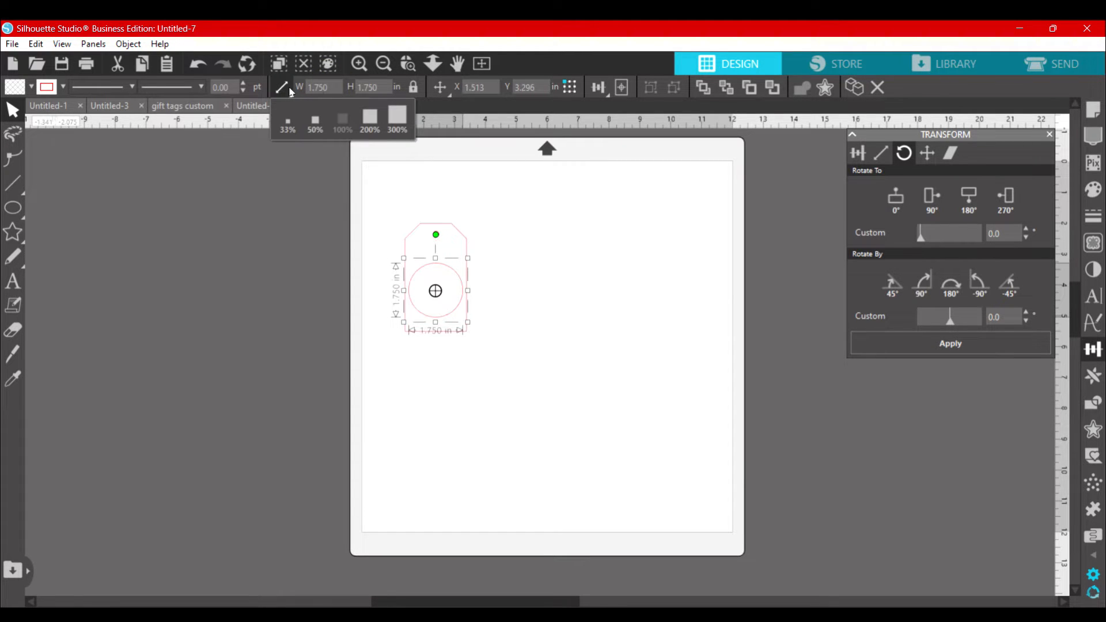
{"action": "left_click", "coordinate": [555, 365]}
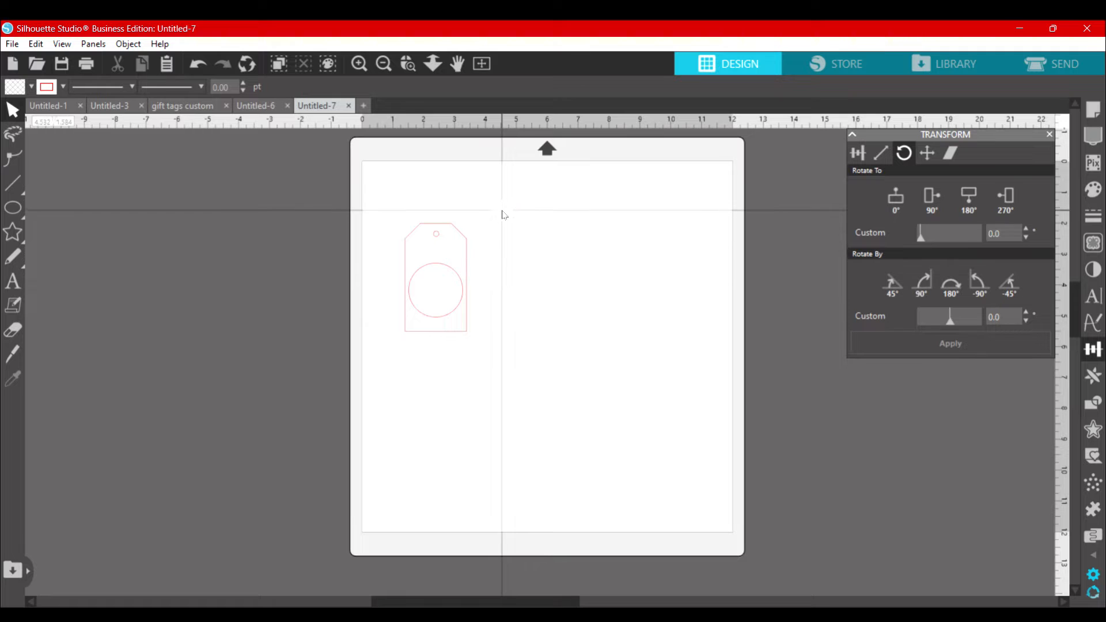
Step: Subtract the circle from the gift tag to cut a round opening
{"action": "left_click_drag", "start_coordinate": [501, 210], "coordinate": [434, 327]}
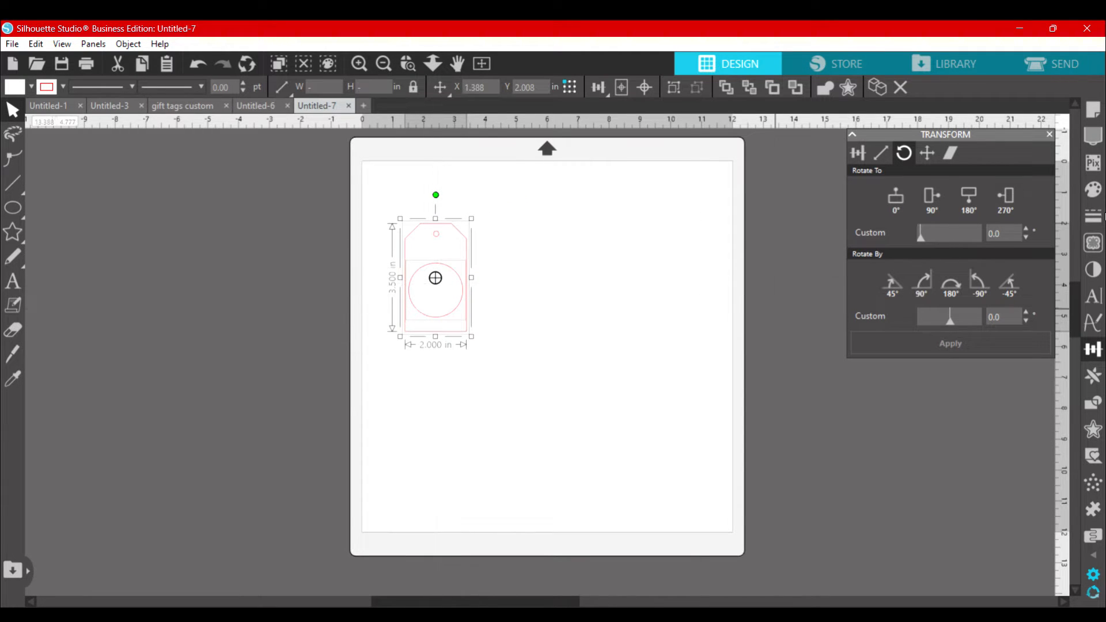
{"action": "left_click", "coordinate": [1093, 405]}
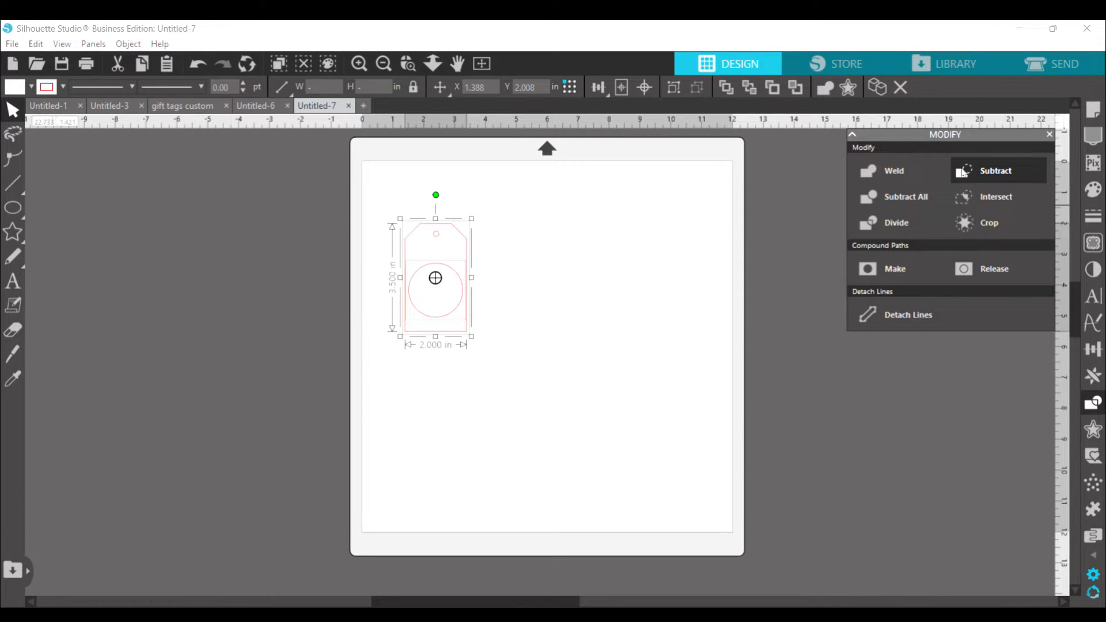
{"action": "left_click", "coordinate": [965, 173]}
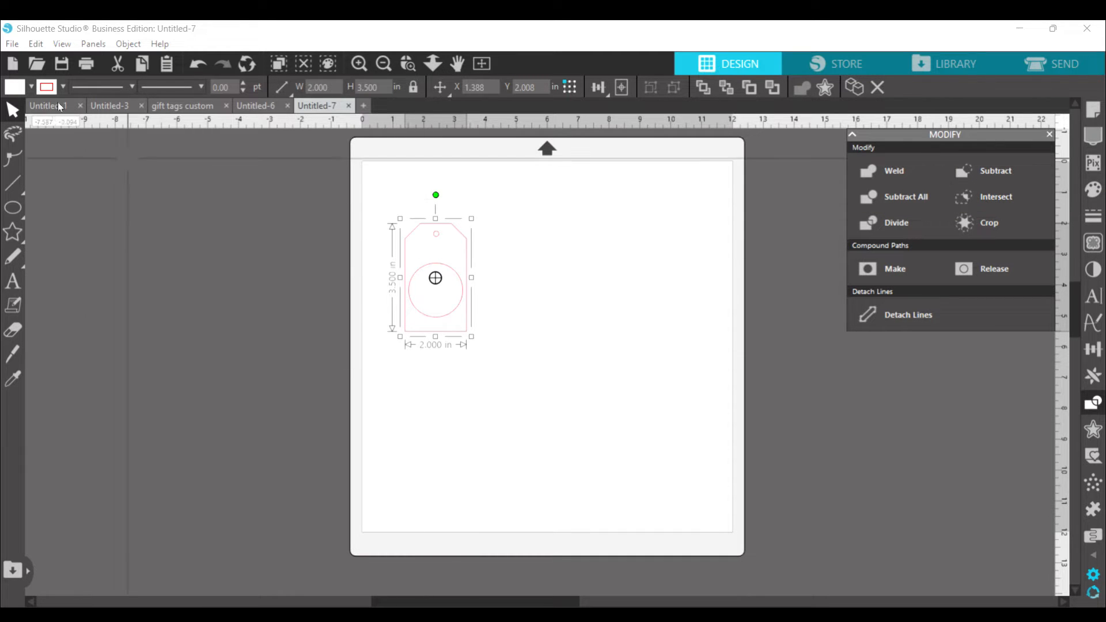
Step: Fill the gift tag with the light tan color from the recent swatches
{"action": "left_click", "coordinate": [33, 88]}
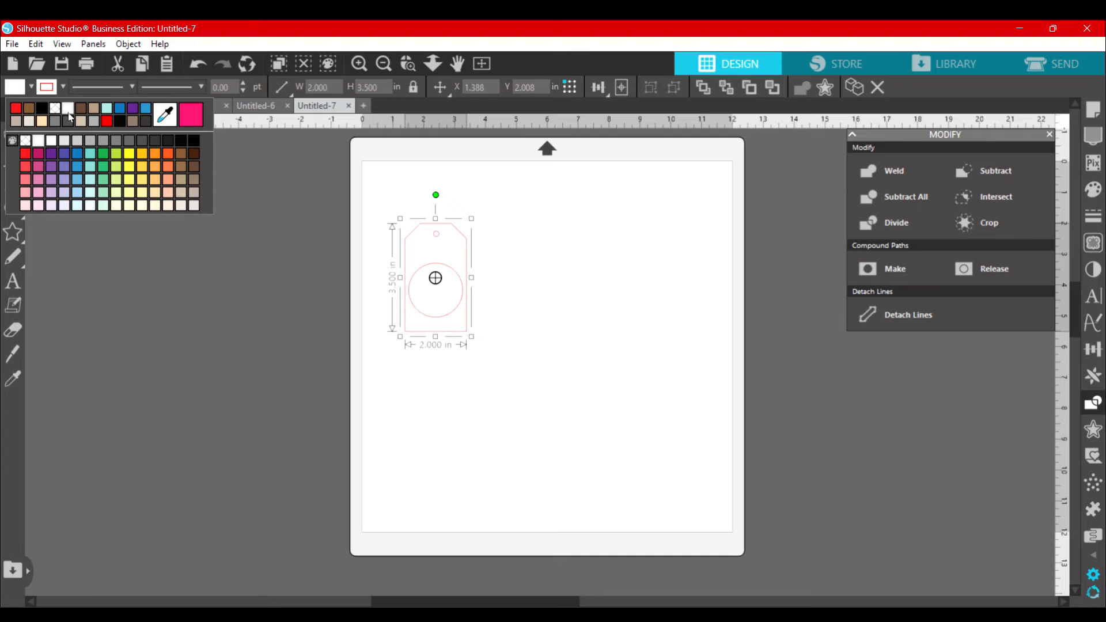
{"action": "left_click", "coordinate": [96, 108]}
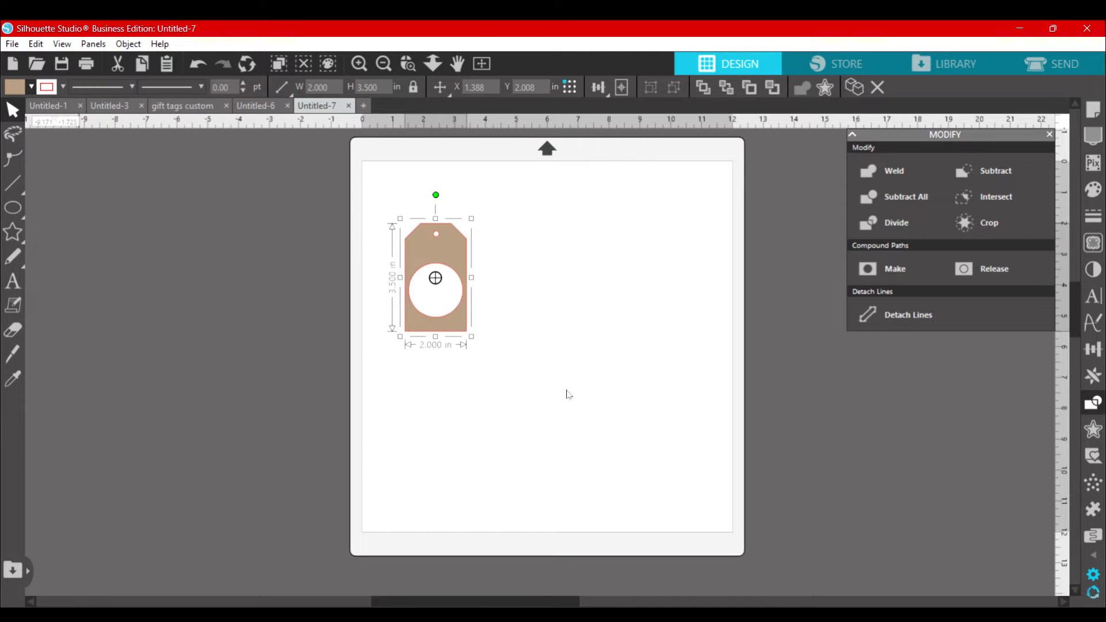
{"action": "left_click", "coordinate": [511, 482]}
Step: Duplicate the tan tag to its left and place the copy off the page at about X -4.2, Y 0.1 in
{"action": "left_click", "coordinate": [440, 254]}
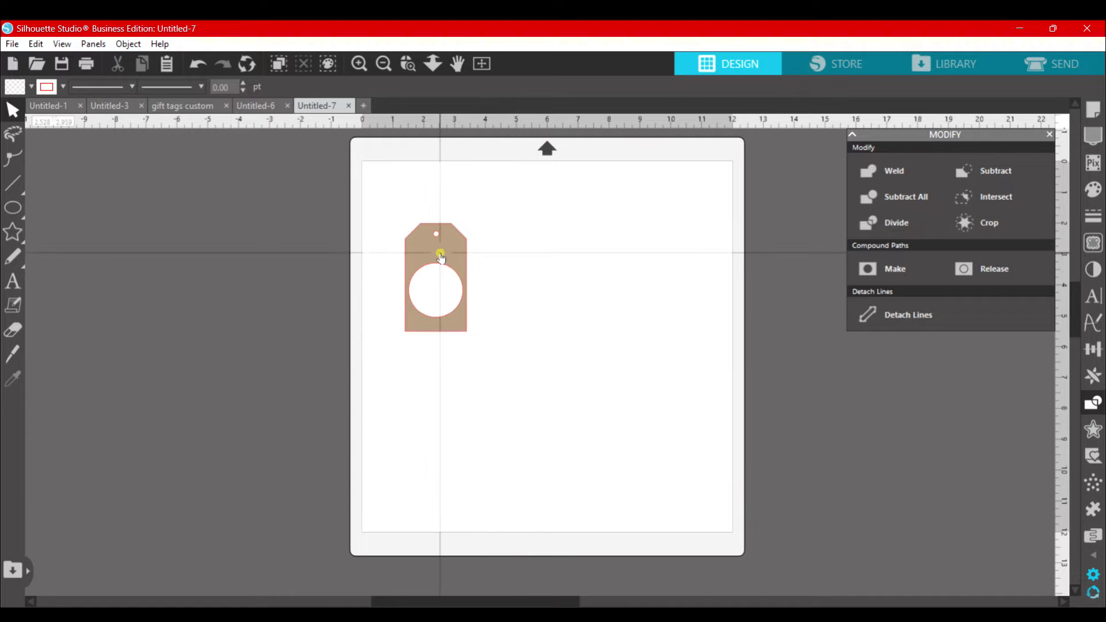
{"action": "key", "text": "i"}
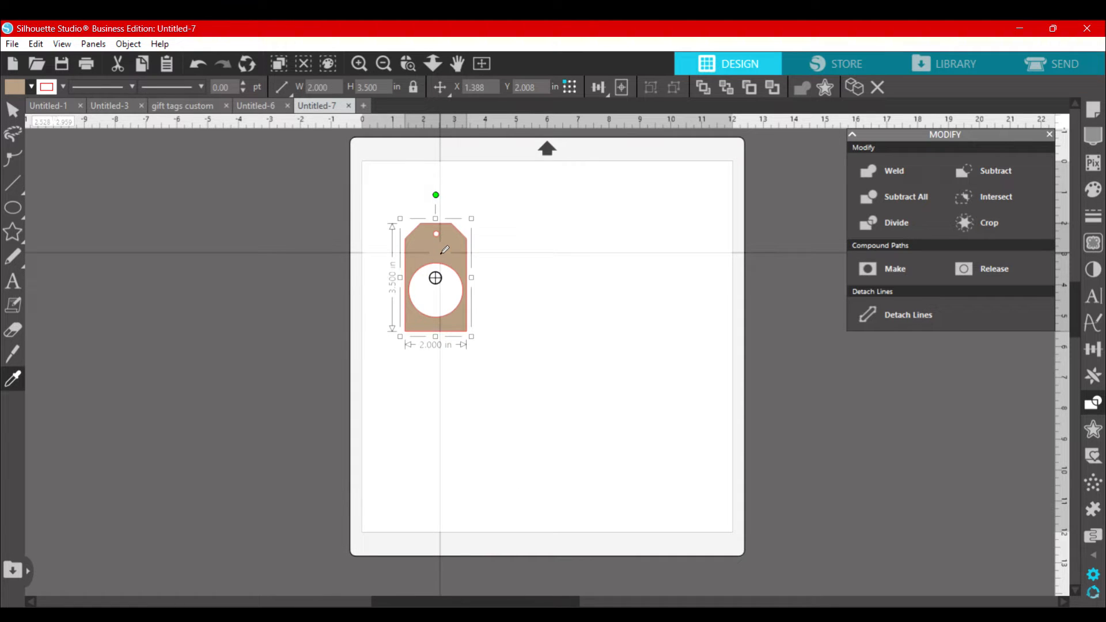
{"action": "key", "text": "ctrl+Left"}
{"action": "left_click_drag", "start_coordinate": [386, 240], "coordinate": [276, 183]}
Step: Add the text "Dad" in the Charlotte Wilson font on the blank area beside the tan tag
{"action": "scroll", "coordinate": [381, 189], "scroll_direction": "up", "scroll_amount": 2}
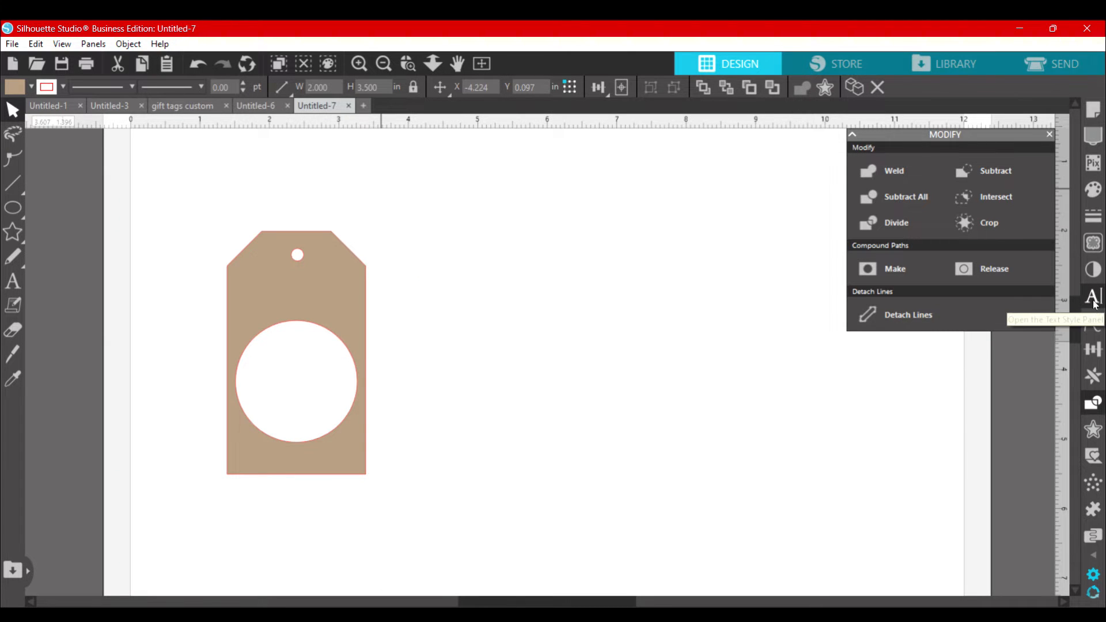
{"action": "left_click", "coordinate": [1093, 298]}
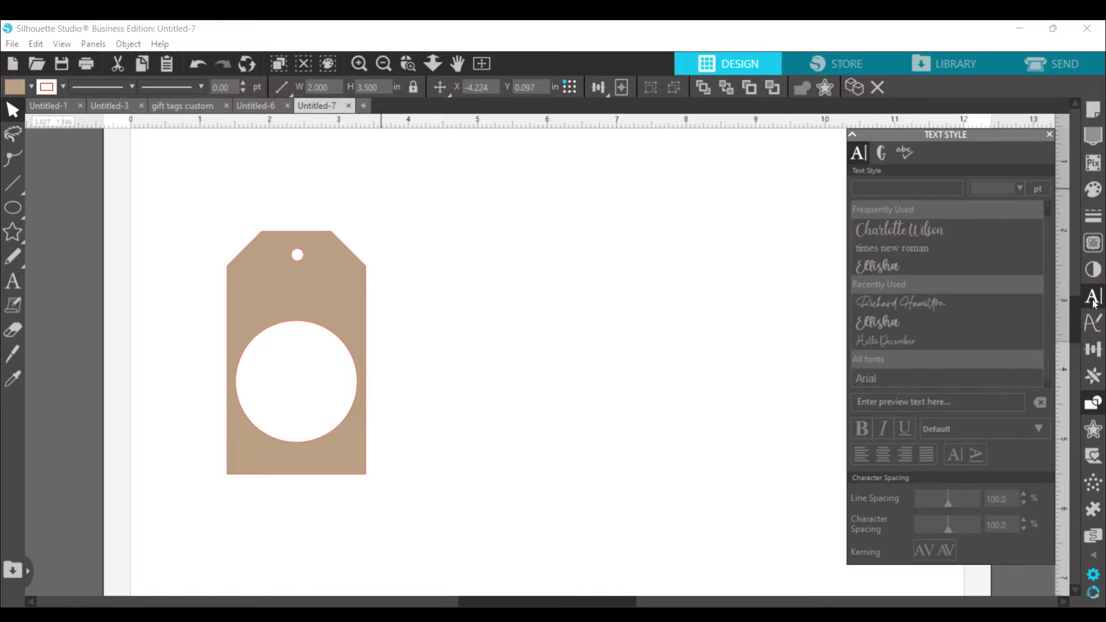
{"action": "left_click", "coordinate": [13, 281]}
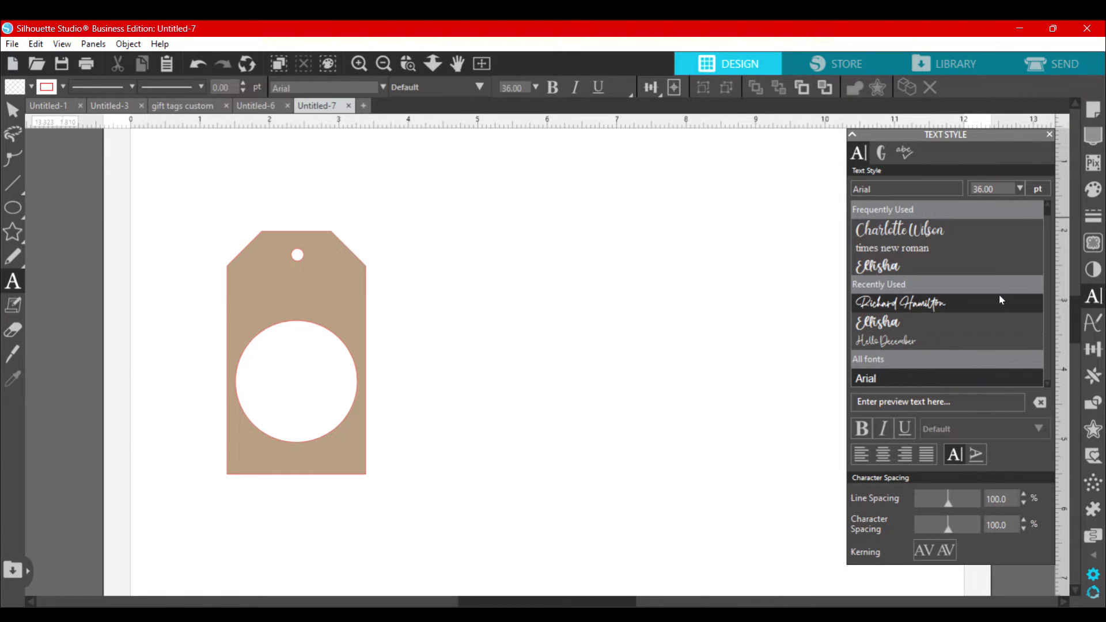
{"action": "scroll", "coordinate": [999, 295], "scroll_direction": "down", "scroll_amount": 5}
{"action": "scroll", "coordinate": [999, 295], "scroll_direction": "down", "scroll_amount": 10}
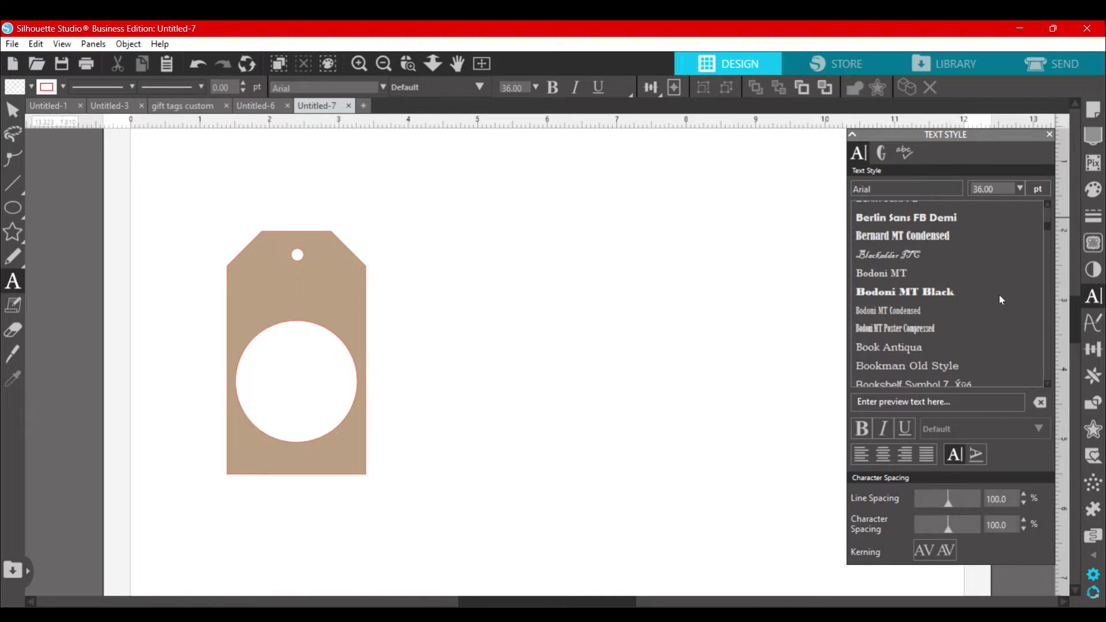
{"action": "scroll", "coordinate": [1000, 296], "scroll_direction": "down", "scroll_amount": 8}
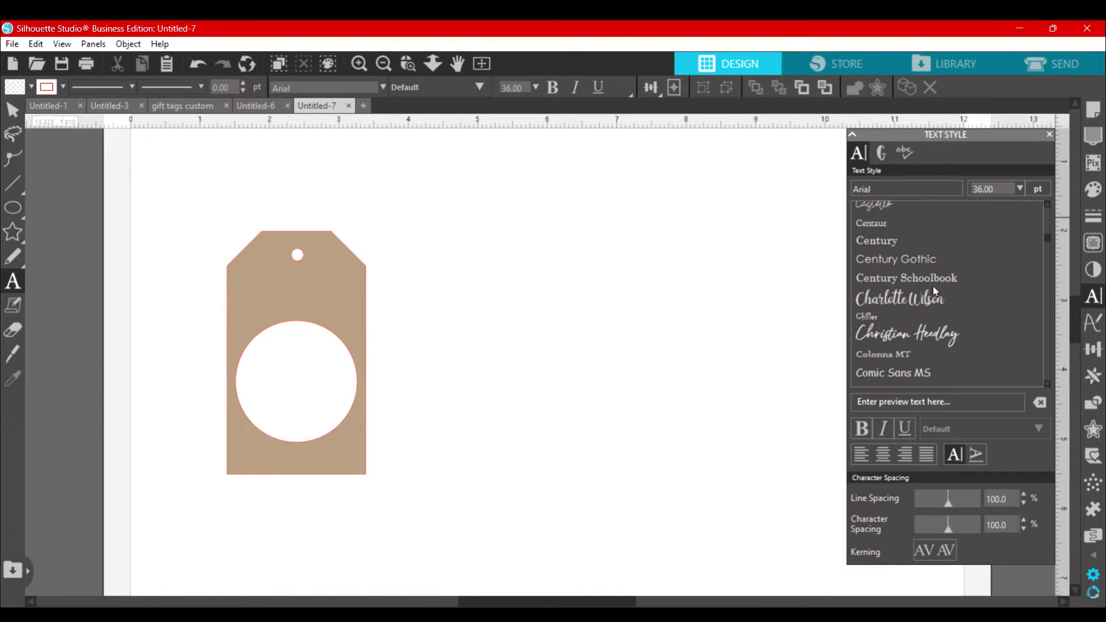
{"action": "left_click", "coordinate": [870, 299]}
{"action": "left_click", "coordinate": [491, 332]}
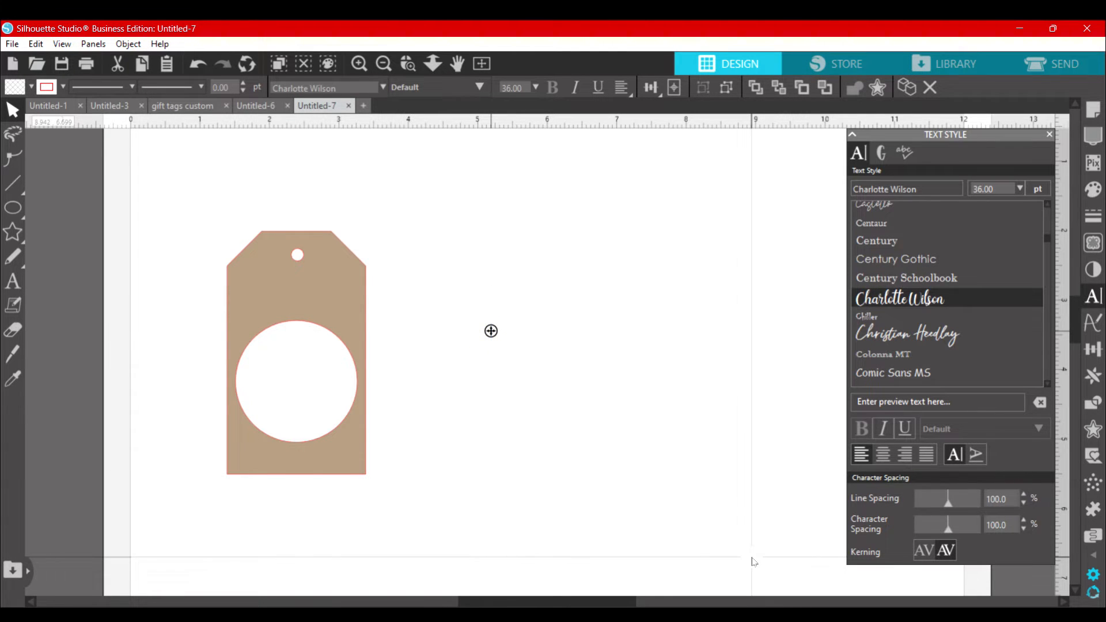
{"action": "type", "text": "Dad"}
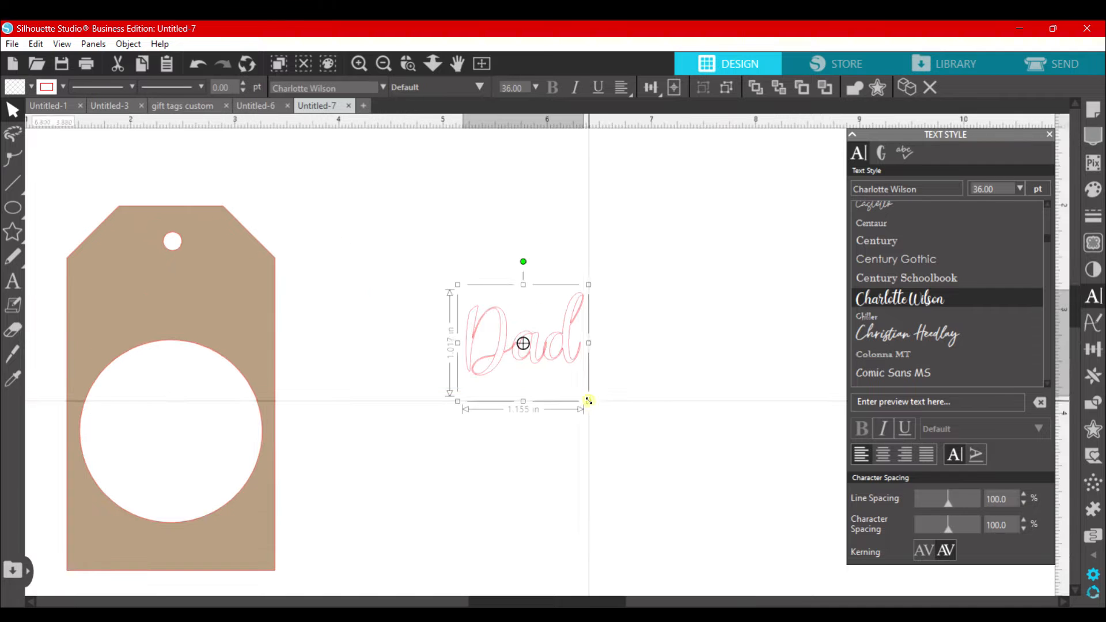
Step: Enlarge the "Dad" text to about 2.5 in wide and fill it with black
{"action": "left_click_drag", "start_coordinate": [602, 413], "coordinate": [731, 527]}
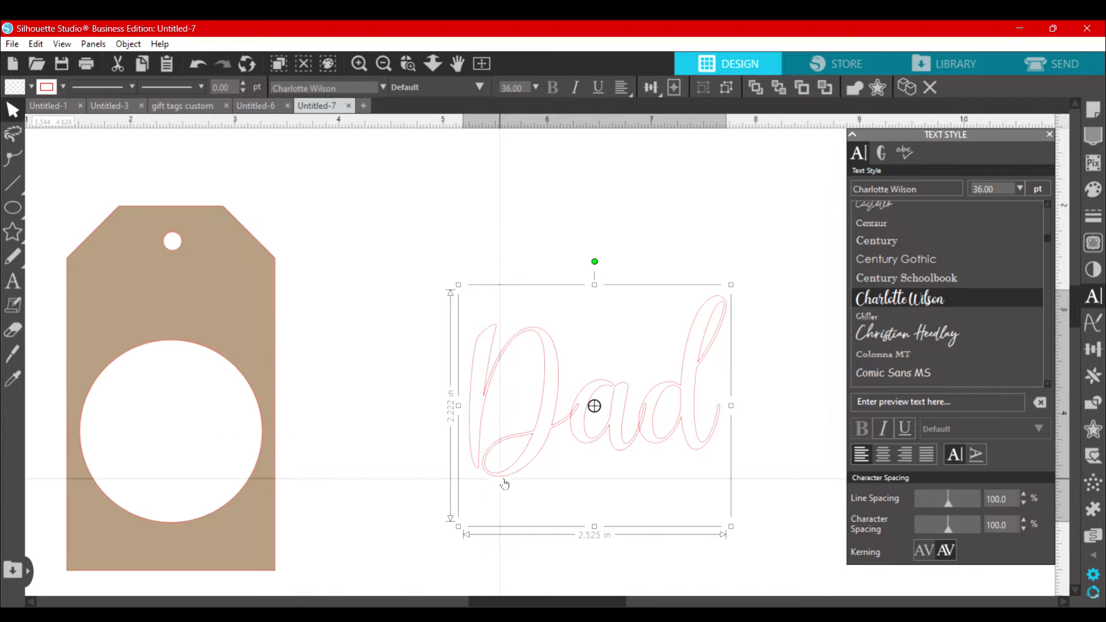
{"action": "left_click", "coordinate": [31, 87]}
{"action": "left_click", "coordinate": [52, 110]}
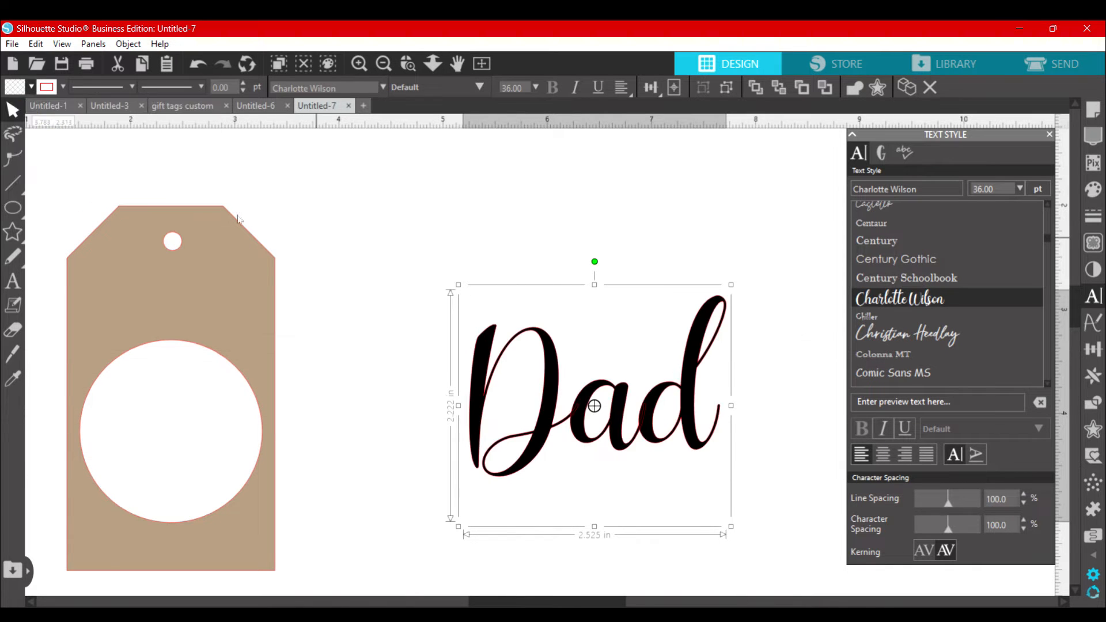
Step: Move the "Dad" text closer to the tag, weld its letters together and clear the fill color
{"action": "left_click_drag", "start_coordinate": [557, 386], "coordinate": [449, 325]}
{"action": "right_click", "coordinate": [449, 326]}
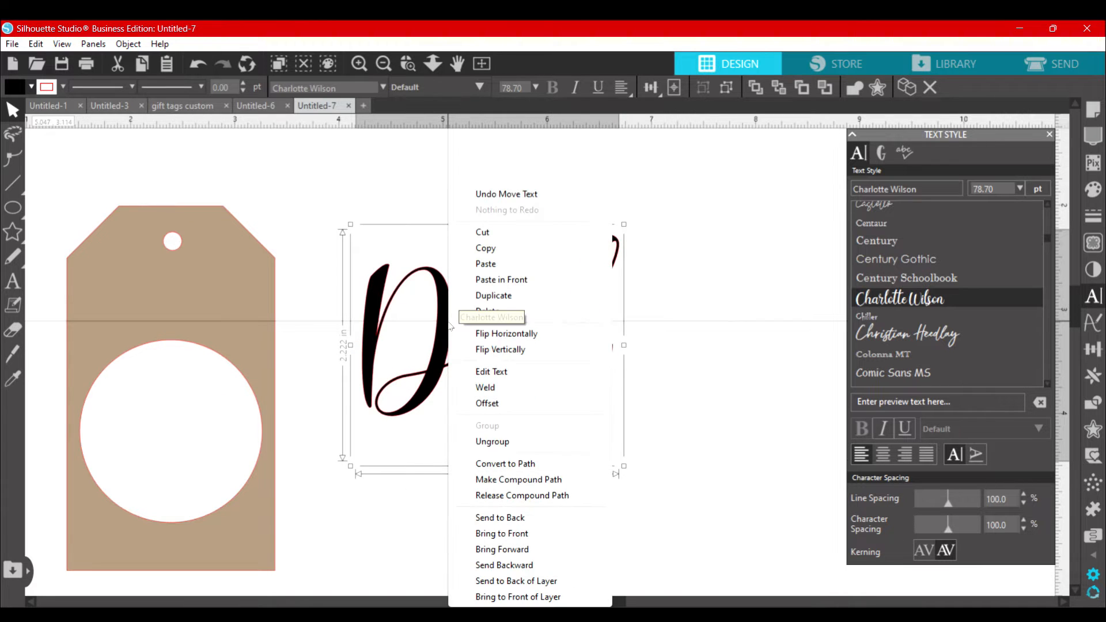
{"action": "left_click", "coordinate": [503, 387]}
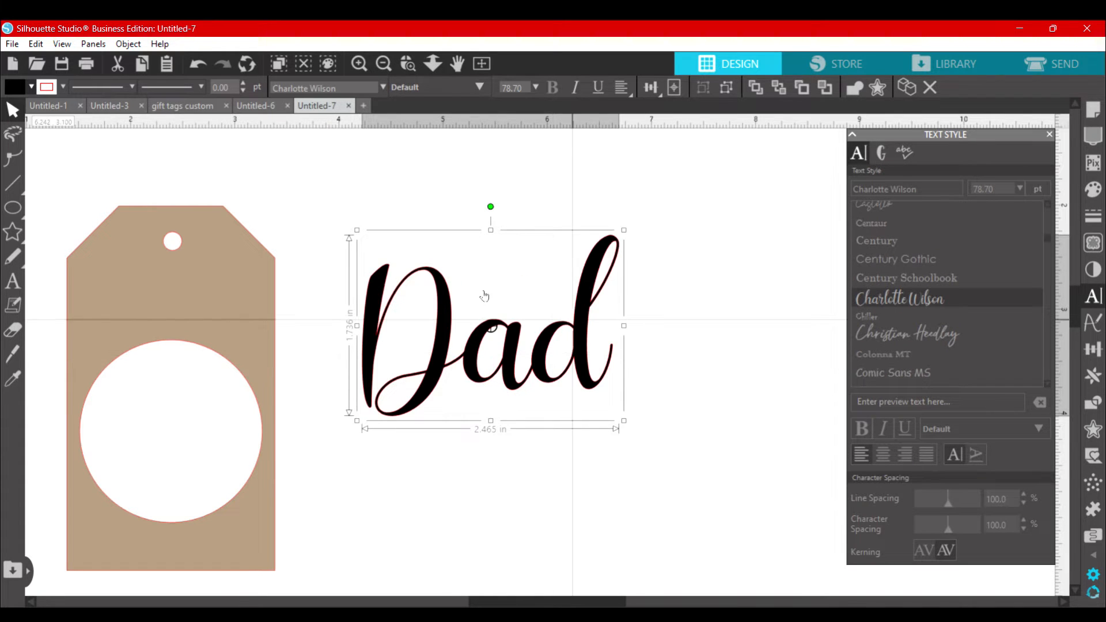
{"action": "left_click", "coordinate": [25, 88]}
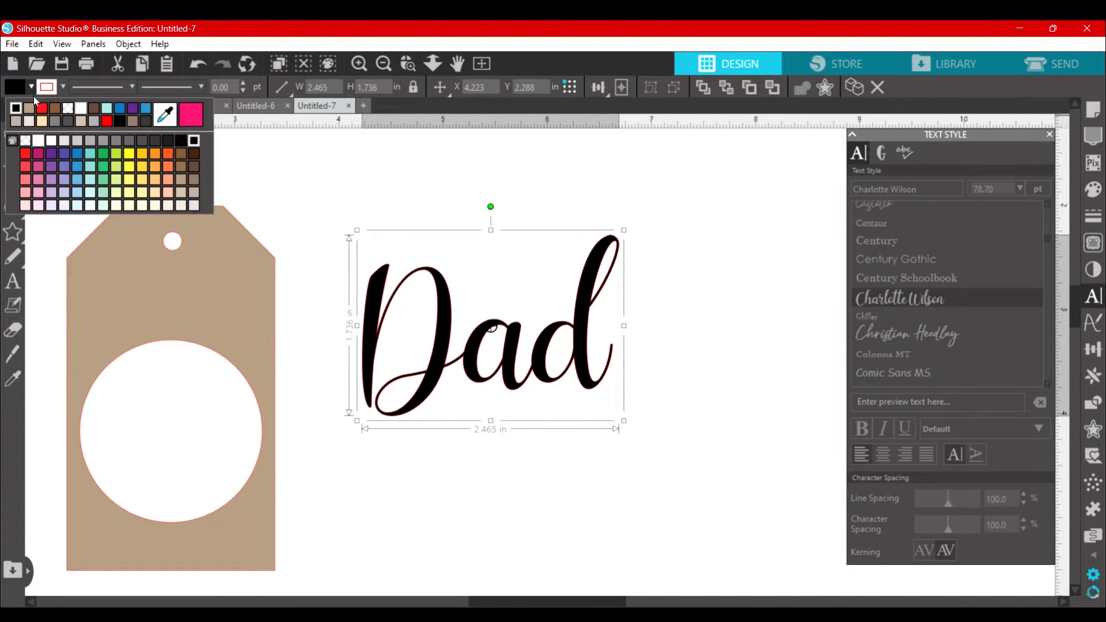
{"action": "left_click", "coordinate": [25, 140]}
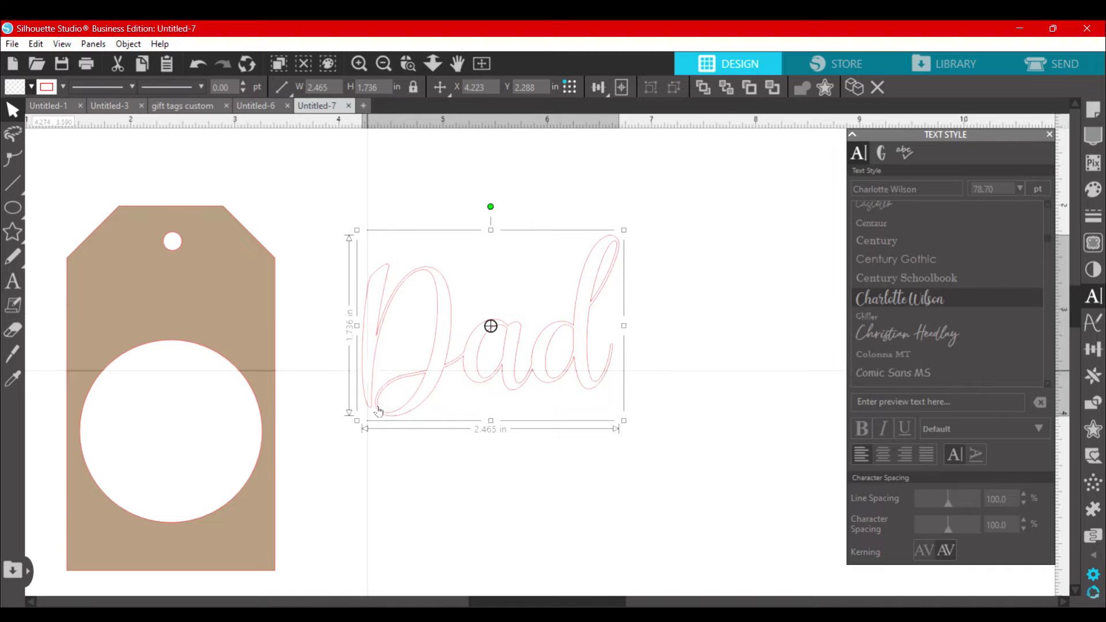
Step: Place the welded word over the tag's round opening and shrink it proportionally to about 1.55 in wide
{"action": "left_click_drag", "start_coordinate": [378, 408], "coordinate": [485, 376]}
{"action": "left_click_drag", "start_coordinate": [612, 334], "coordinate": [305, 429]}
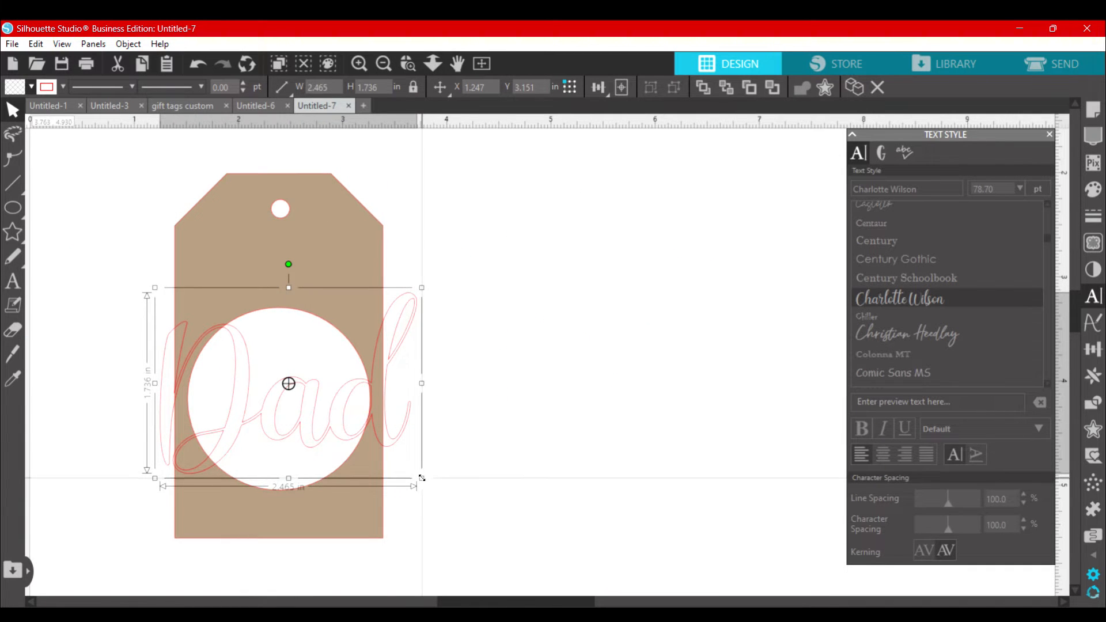
{"action": "left_click_drag", "start_coordinate": [421, 476], "coordinate": [345, 437]}
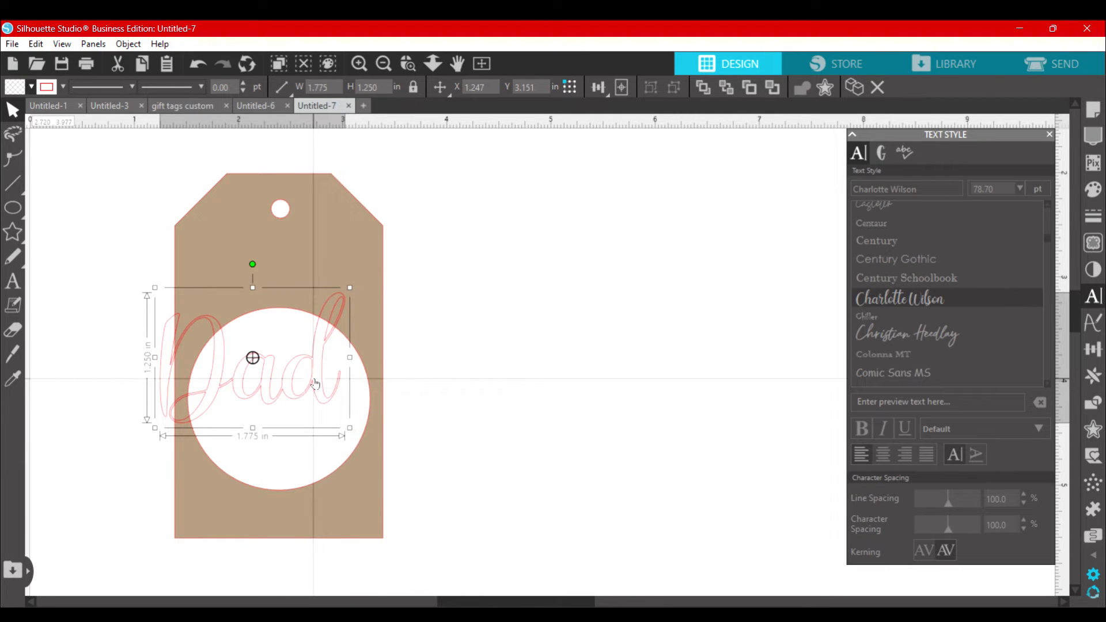
{"action": "left_click_drag", "start_coordinate": [313, 378], "coordinate": [342, 415]}
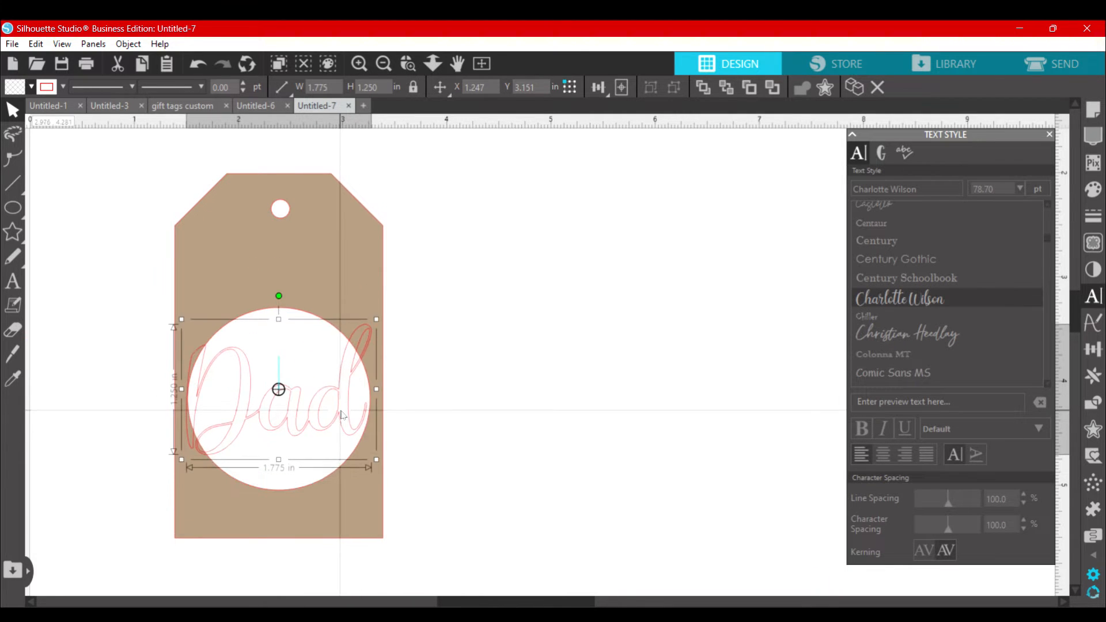
{"action": "left_click_drag", "start_coordinate": [376, 459], "coordinate": [353, 443]}
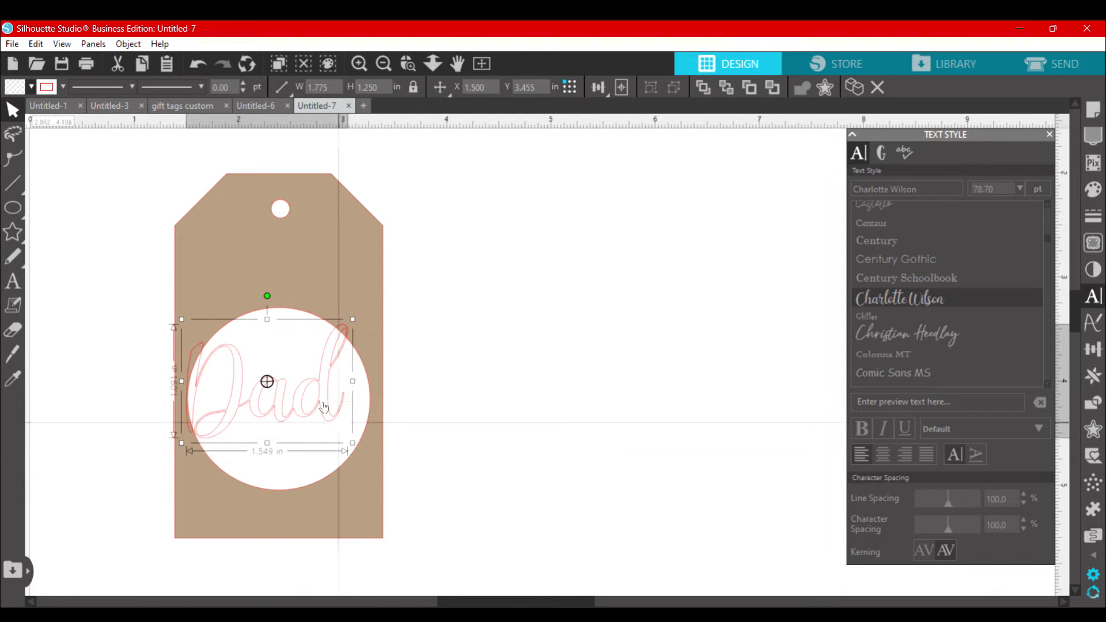
{"action": "left_click_drag", "start_coordinate": [324, 406], "coordinate": [335, 421]}
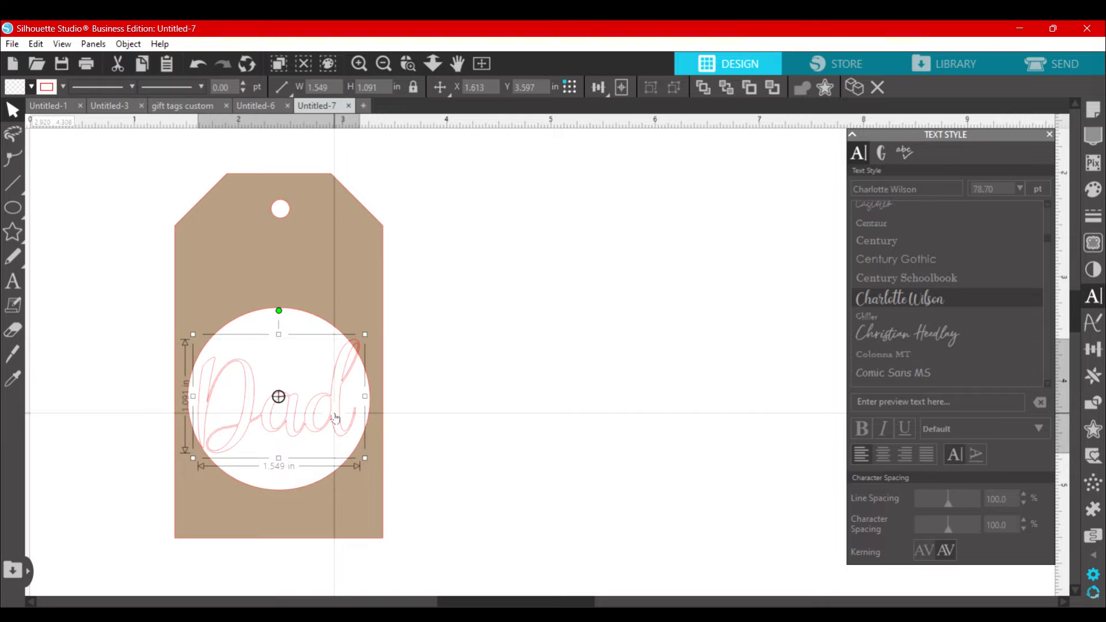
Step: Nudge the word up and stretch it to about 1.6 by 1.11 in so it overlaps the opening's edges
{"action": "left_click_drag", "start_coordinate": [368, 463], "coordinate": [367, 459]}
{"action": "key", "text": "Up"}
{"action": "key", "text": "Up"}
{"action": "key", "text": "Up"}
{"action": "key", "text": "Up"}
{"action": "key", "text": "Up"}
{"action": "key", "text": "Up"}
{"action": "key", "text": "Up"}
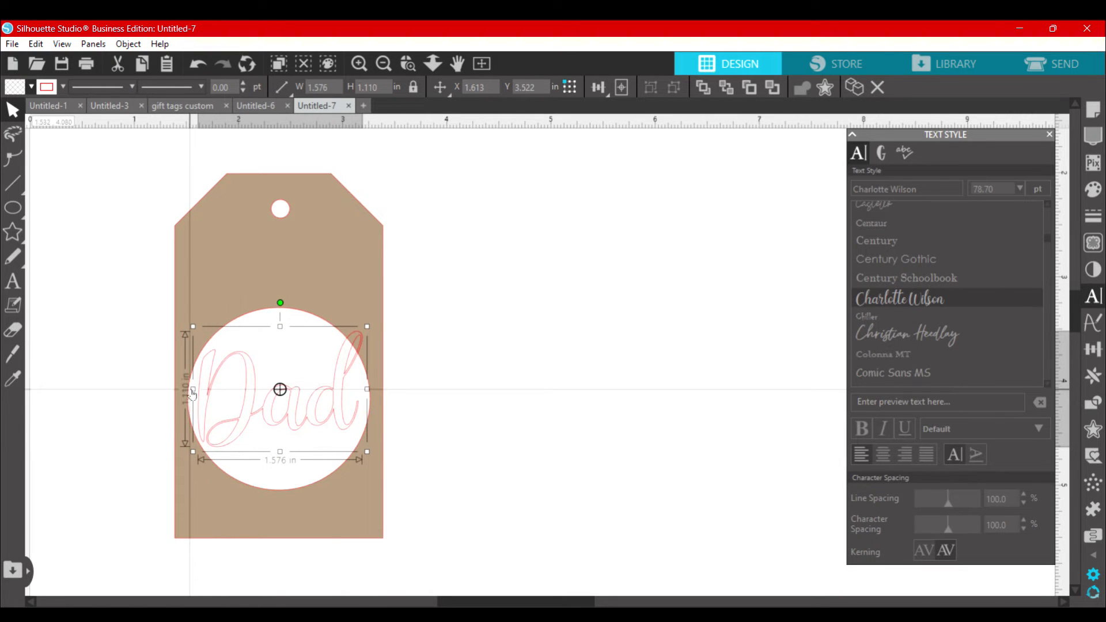
{"action": "left_click_drag", "start_coordinate": [193, 389], "coordinate": [187, 394]}
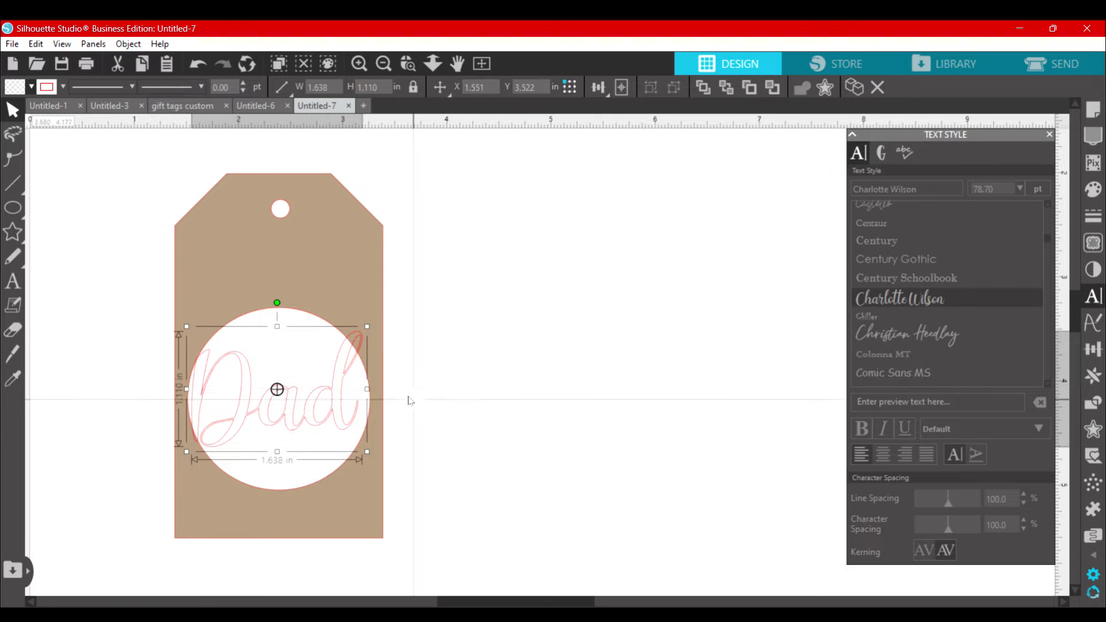
{"action": "left_click_drag", "start_coordinate": [367, 389], "coordinate": [363, 389]}
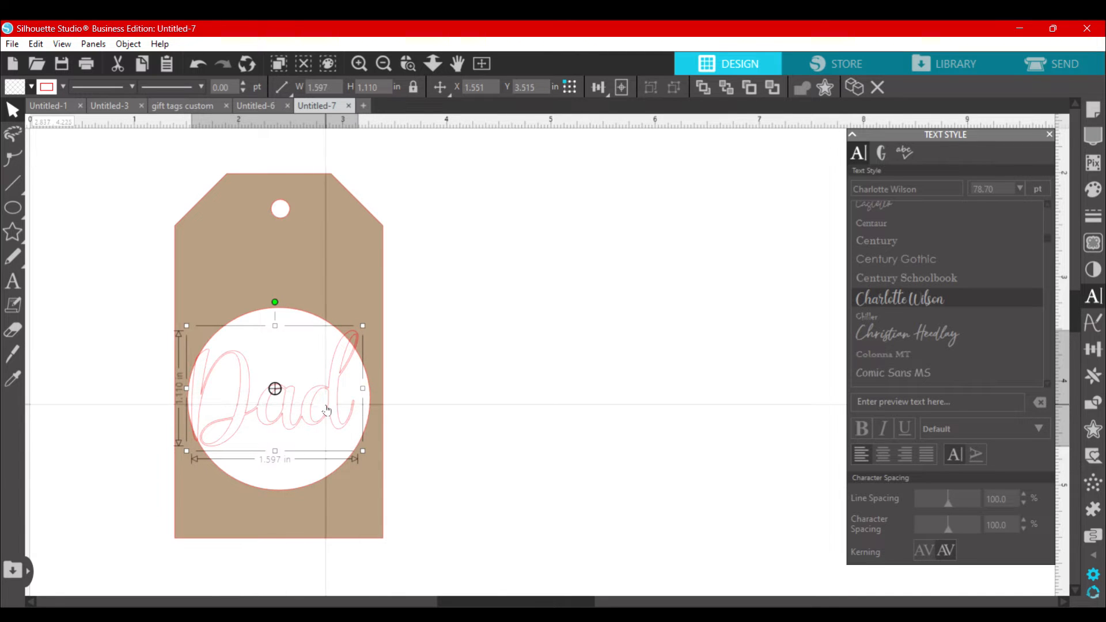
Step: Edit the word's points to extend the final d's tail up to the edge of the circular opening
{"action": "left_click", "coordinate": [361, 62]}
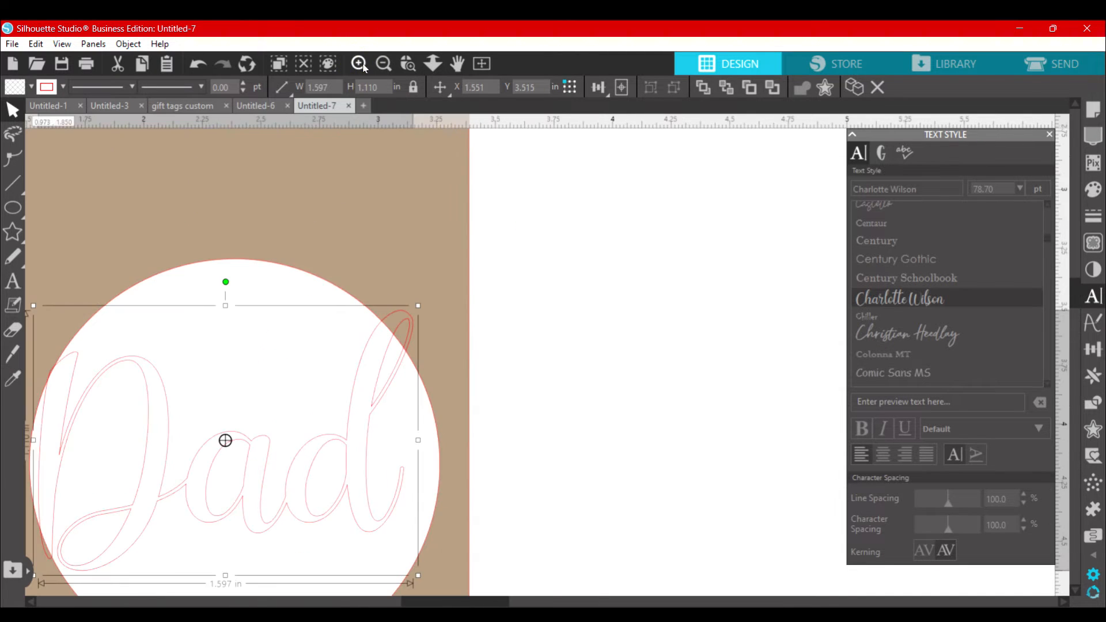
{"action": "scroll", "coordinate": [419, 453], "scroll_direction": "down", "scroll_amount": 2}
{"action": "left_click", "coordinate": [603, 387]}
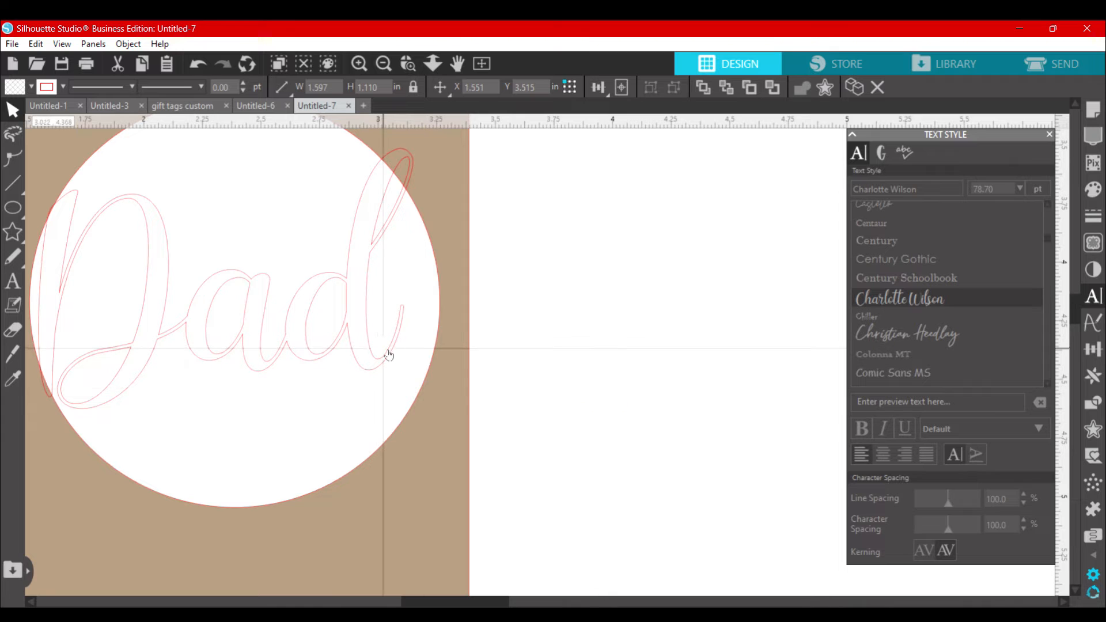
{"action": "double_click", "coordinate": [389, 354]}
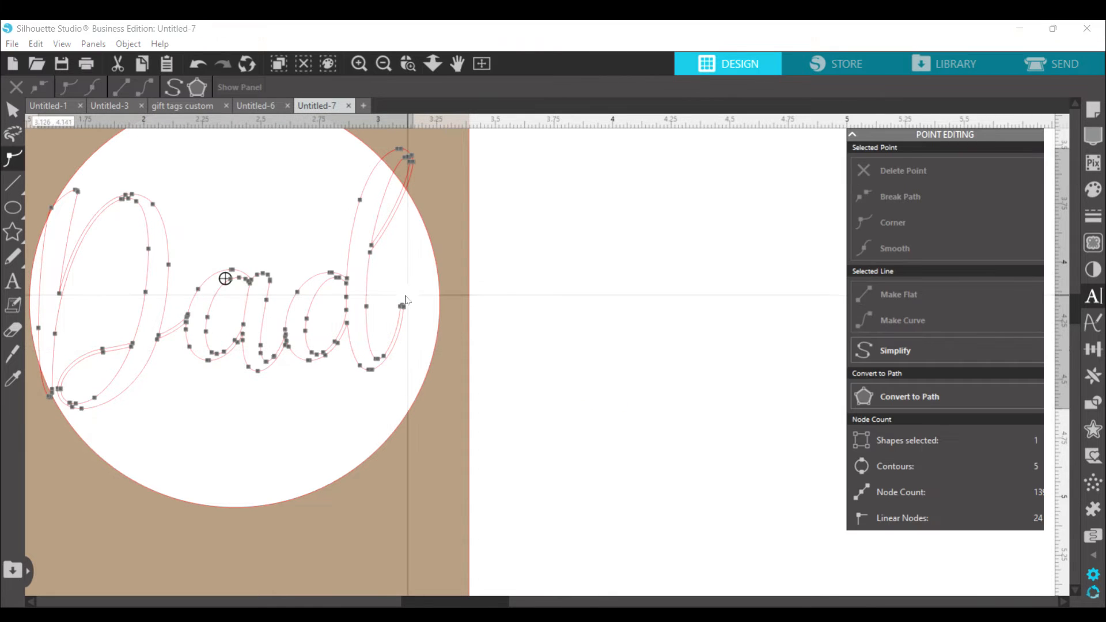
{"action": "left_click_drag", "start_coordinate": [403, 305], "coordinate": [427, 225]}
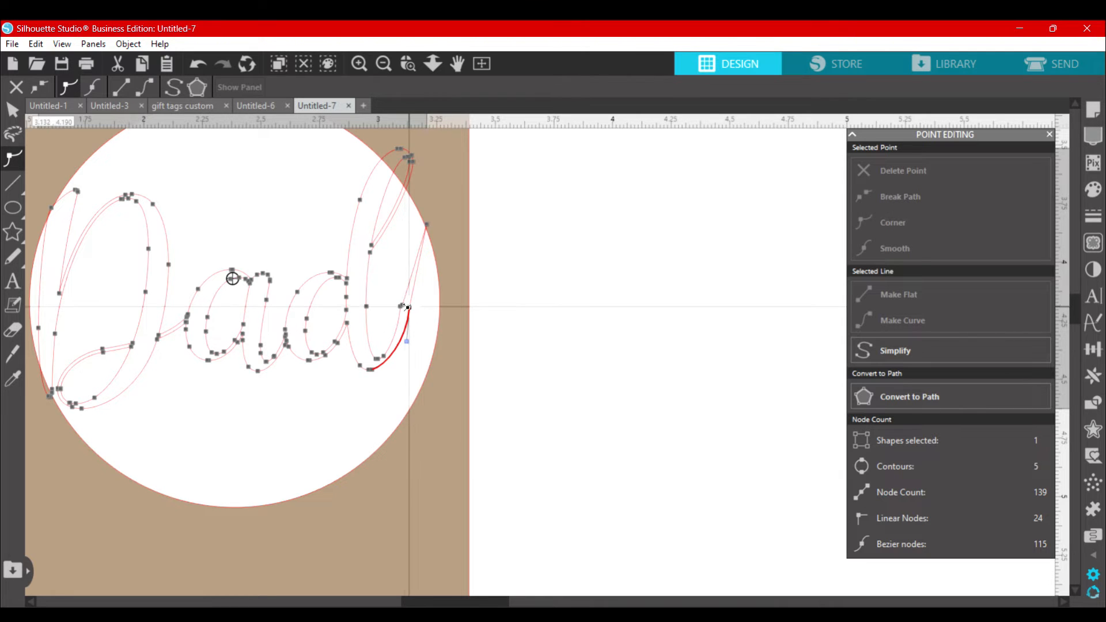
{"action": "left_click", "coordinate": [402, 306]}
{"action": "left_click_drag", "start_coordinate": [401, 304], "coordinate": [425, 215]}
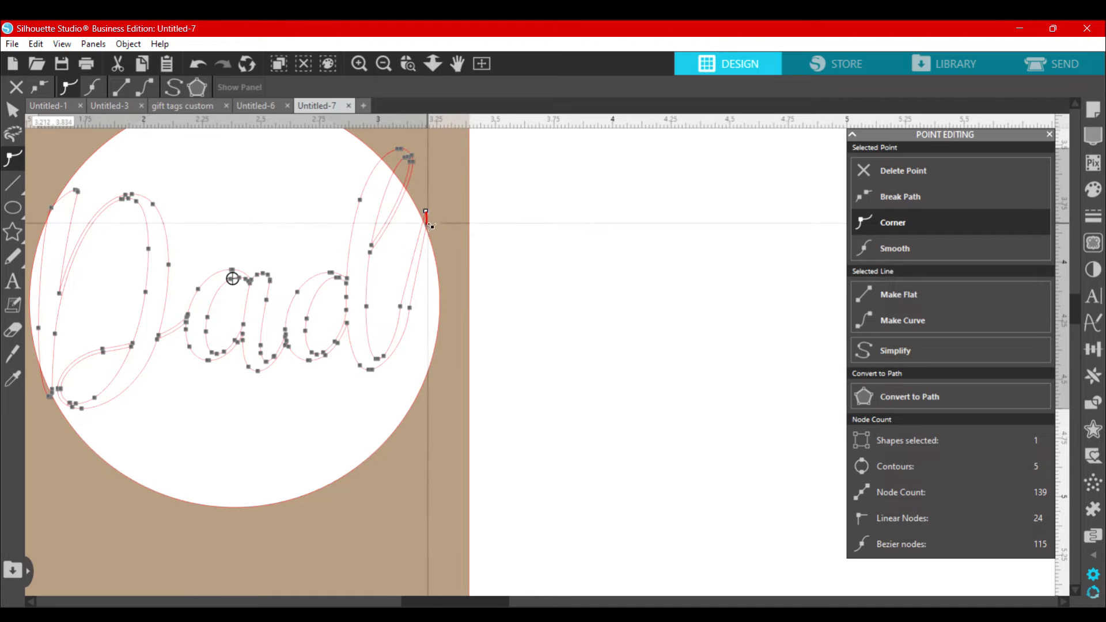
{"action": "left_click", "coordinate": [555, 345]}
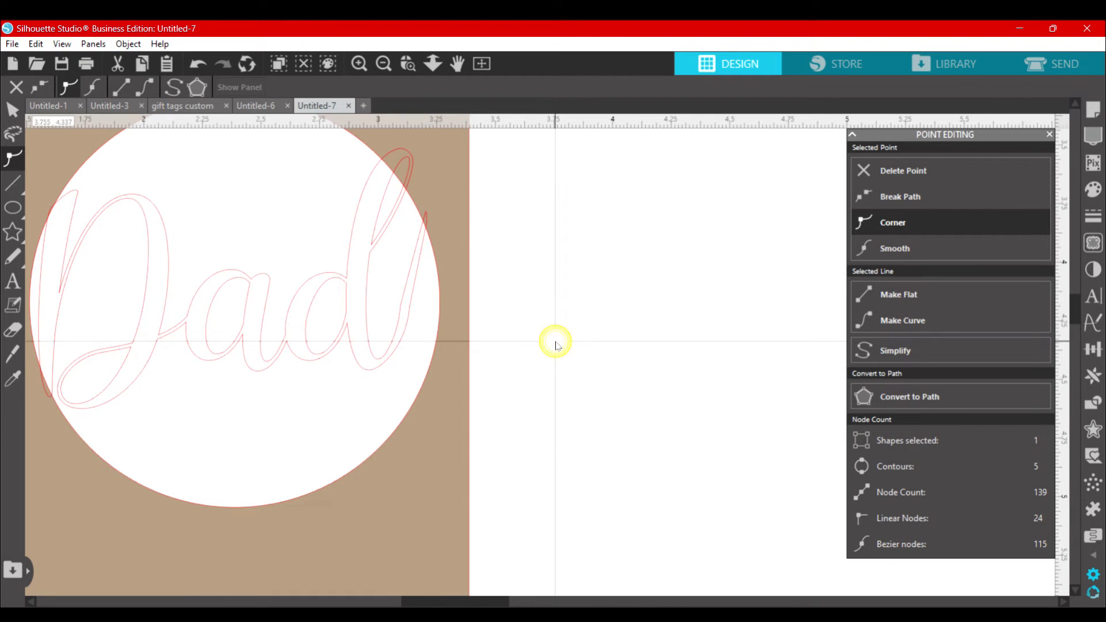
Step: Reshape the curves along the final d's extended tail by adjusting its points and control handles
{"action": "left_click", "coordinate": [400, 306]}
{"action": "scroll", "coordinate": [442, 338], "scroll_direction": "up", "scroll_amount": 3}
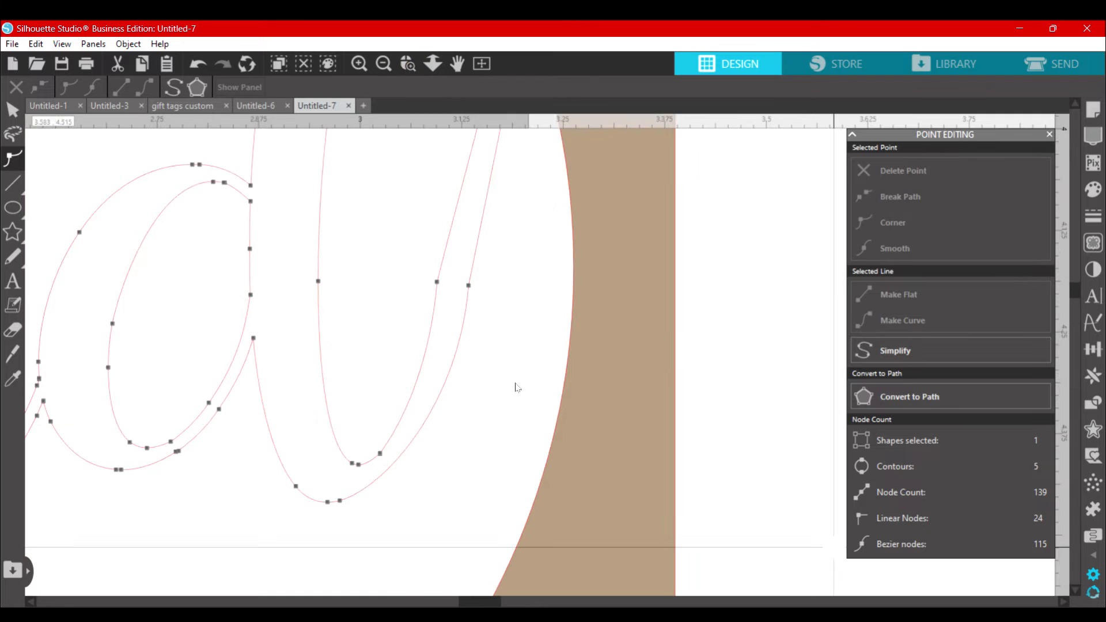
{"action": "left_click", "coordinate": [426, 356]}
{"action": "left_click_drag", "start_coordinate": [426, 356], "coordinate": [417, 351]}
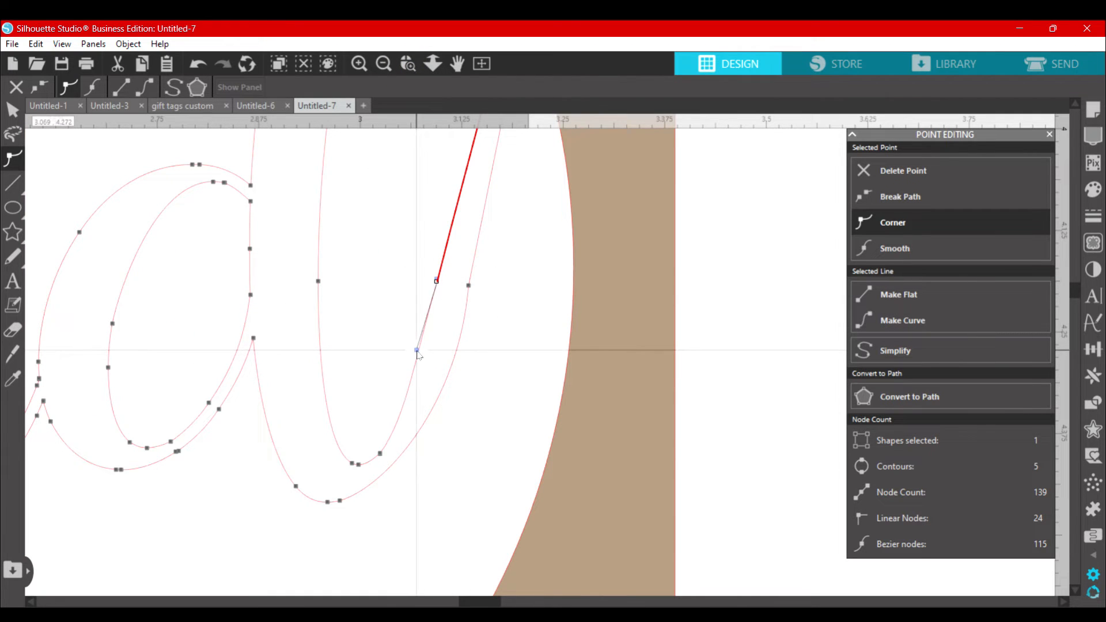
{"action": "left_click", "coordinate": [469, 286]}
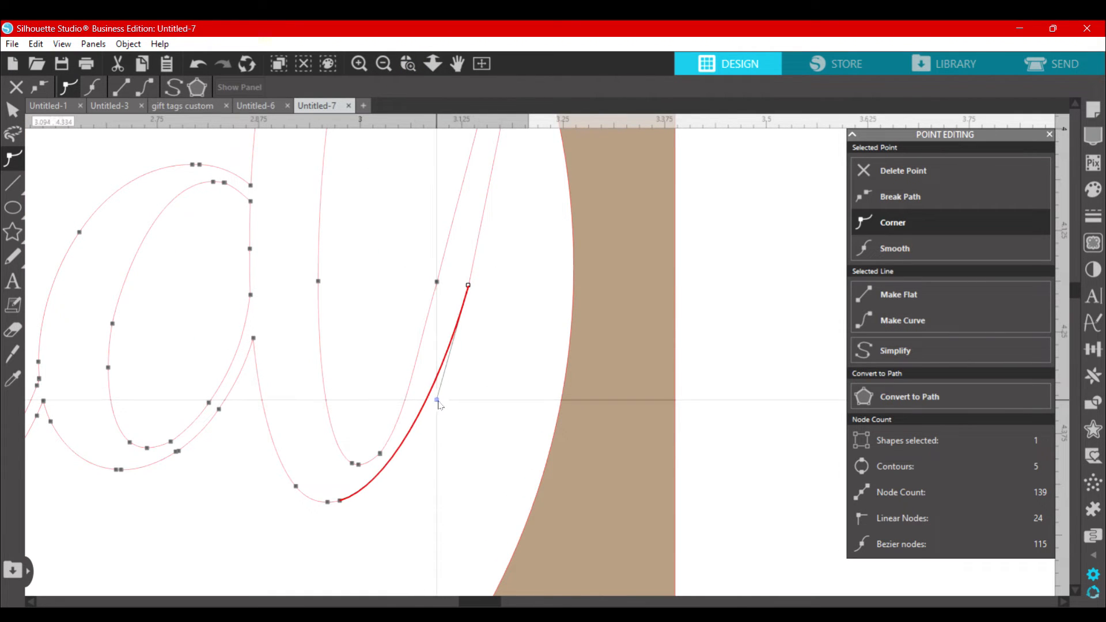
{"action": "left_click_drag", "start_coordinate": [340, 499], "coordinate": [357, 497]}
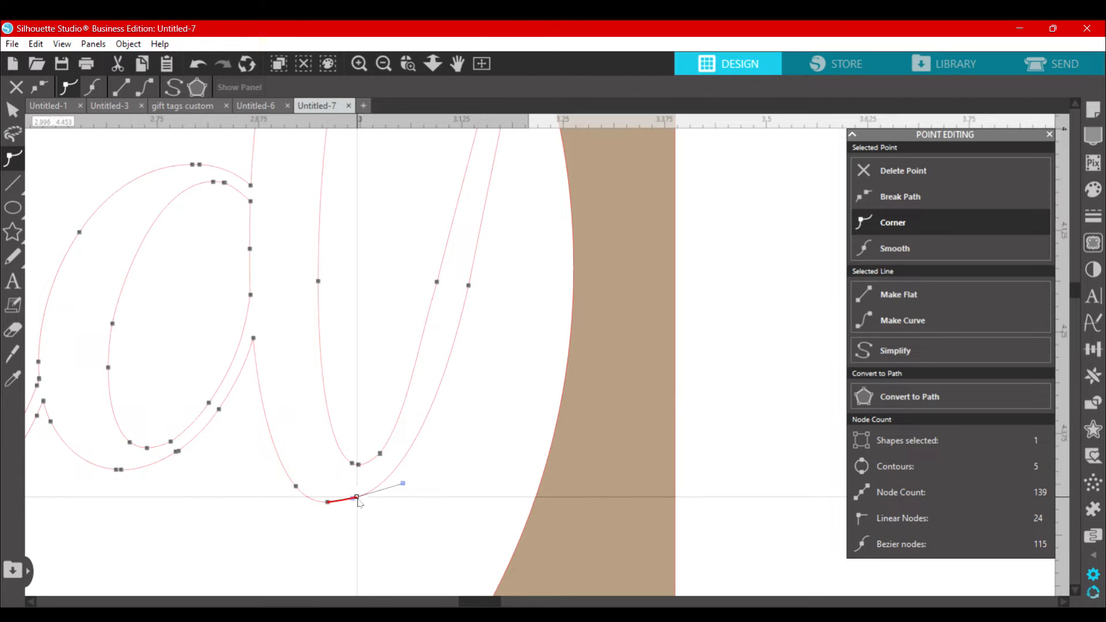
{"action": "left_click_drag", "start_coordinate": [439, 285], "coordinate": [444, 286]}
{"action": "left_click", "coordinate": [387, 269]}
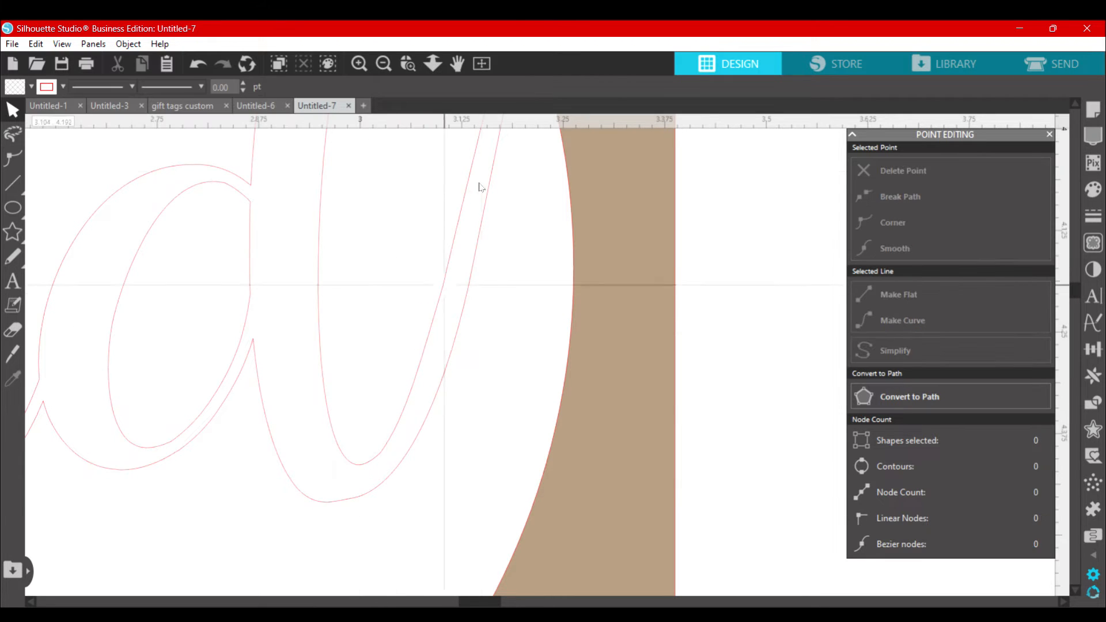
Step: Select the tag together with the Dad word and weld them into one shape
{"action": "left_click", "coordinate": [381, 66]}
{"action": "left_click", "coordinate": [381, 67]}
{"action": "left_click", "coordinate": [381, 66]}
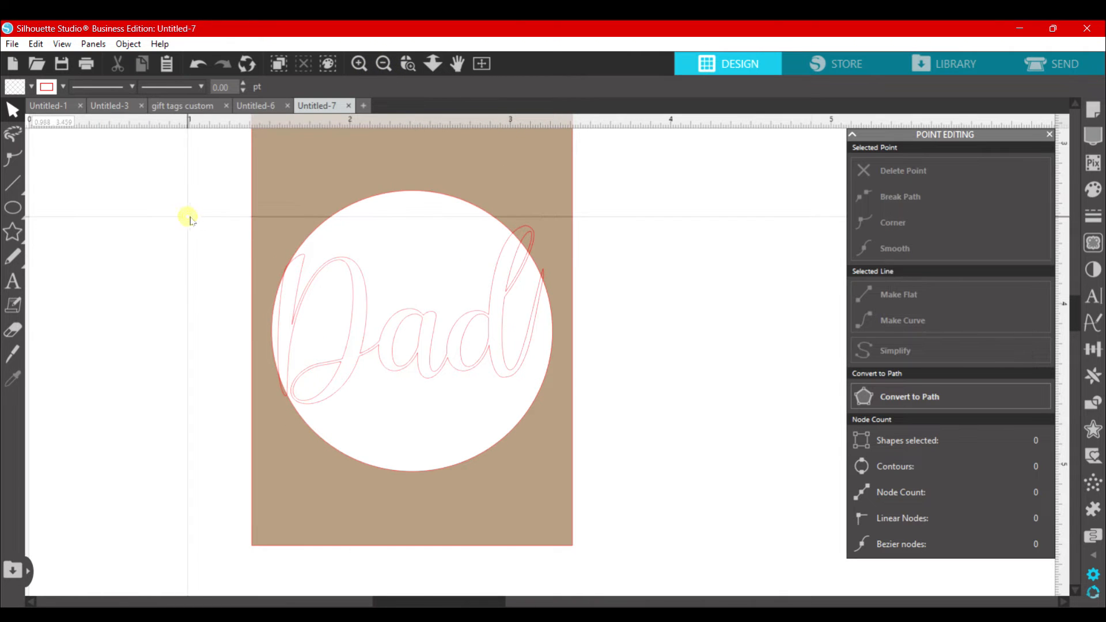
{"action": "left_click_drag", "start_coordinate": [190, 219], "coordinate": [589, 469]}
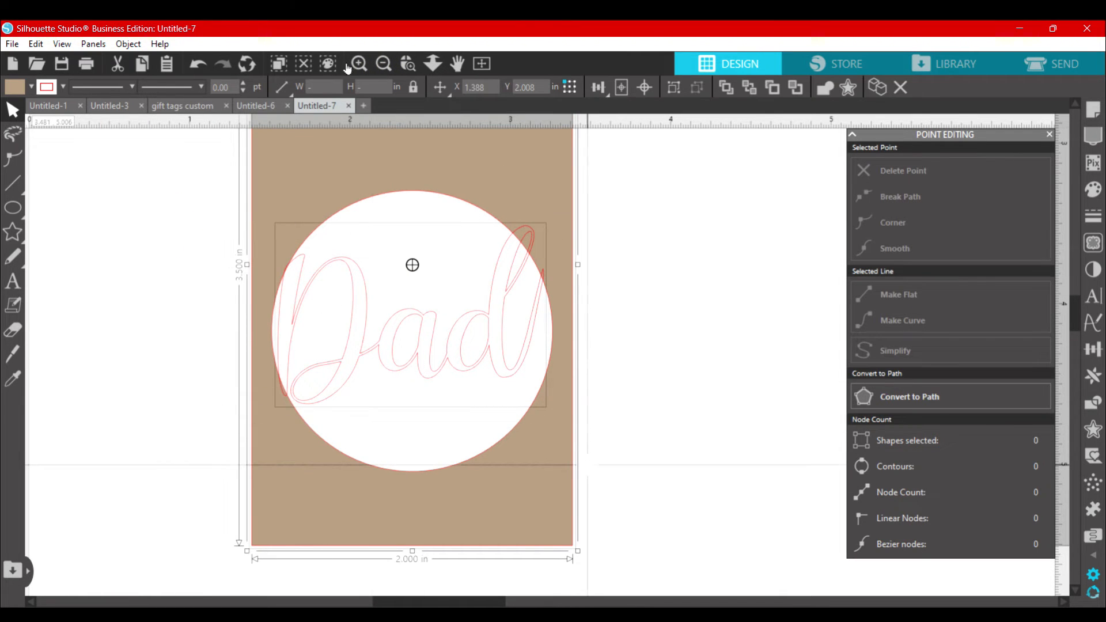
{"action": "left_click", "coordinate": [383, 63]}
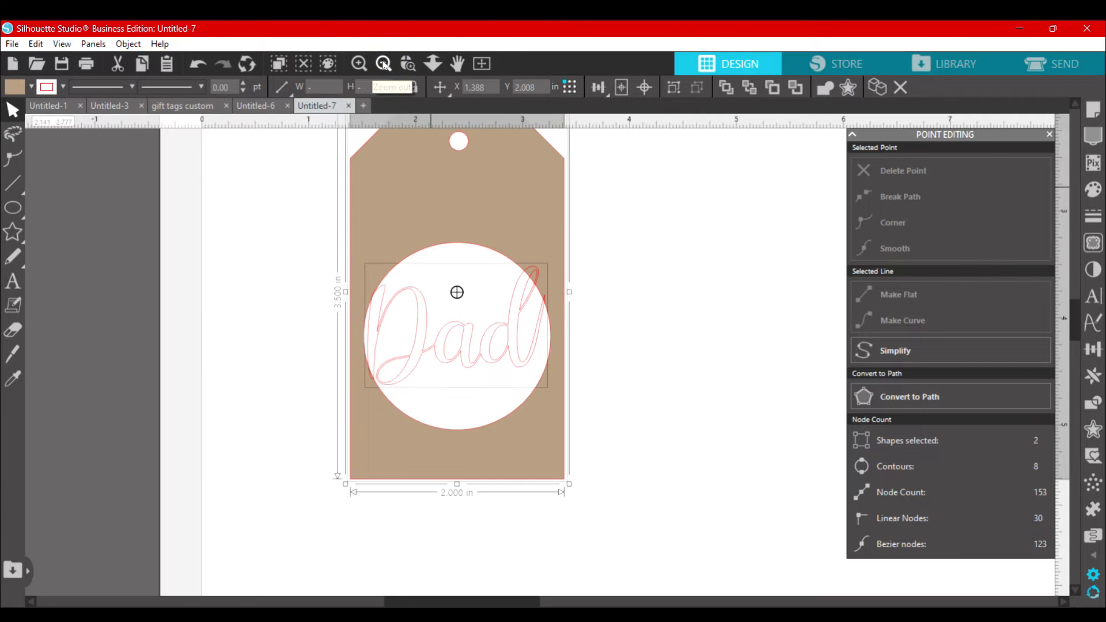
{"action": "scroll", "coordinate": [562, 321], "scroll_direction": "up", "scroll_amount": 1}
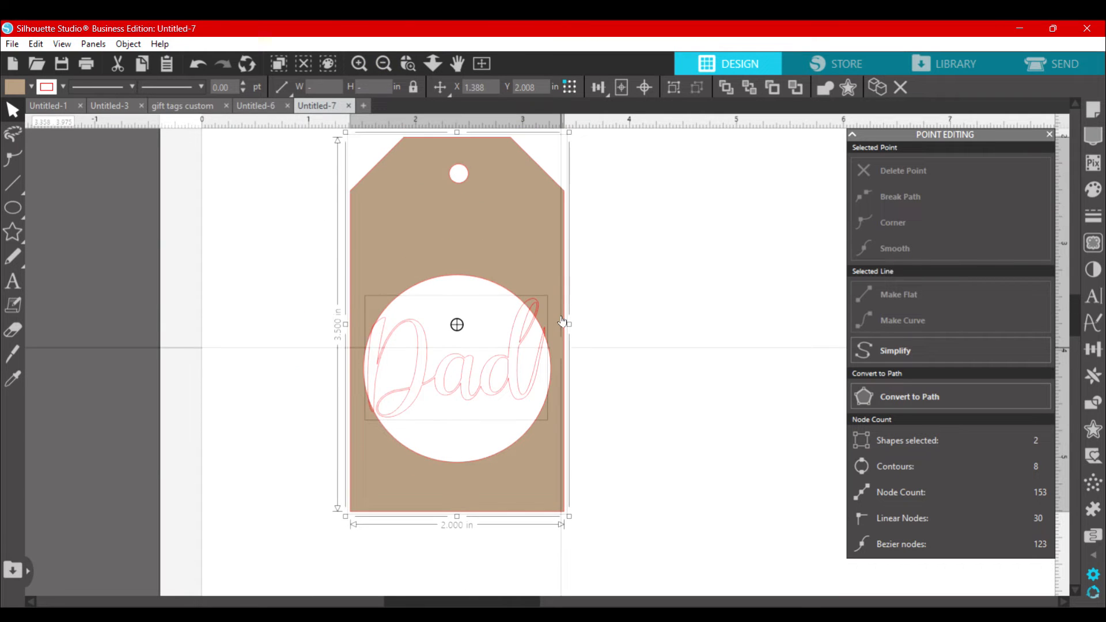
{"action": "right_click", "coordinate": [501, 362]}
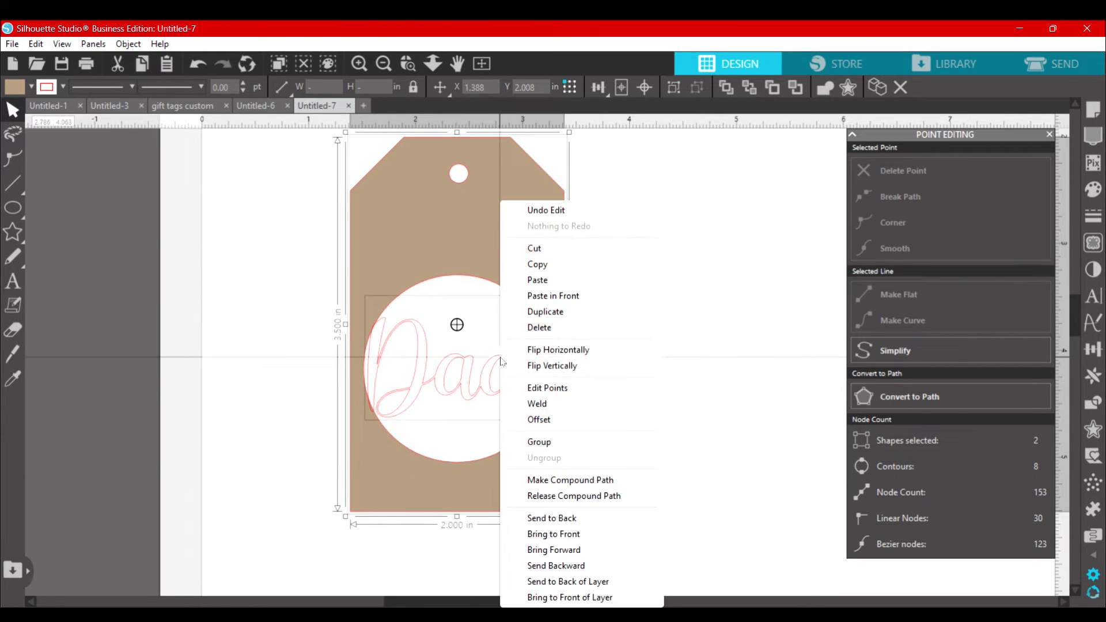
{"action": "left_click", "coordinate": [538, 404]}
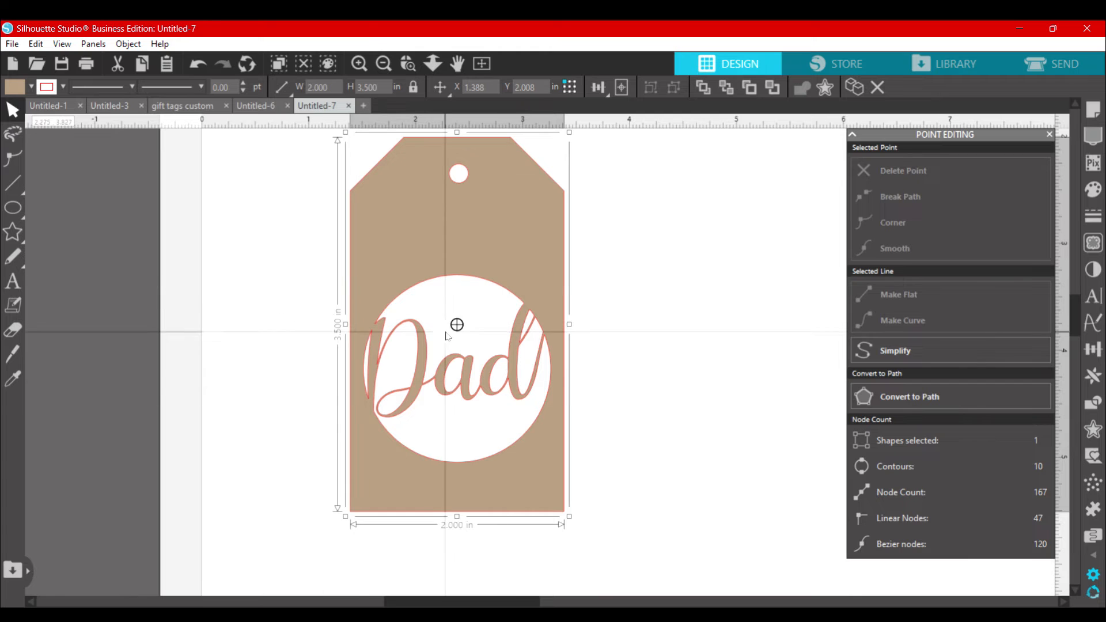
Step: Move the welded Dad tag off the page and back onto it, at about X 0.83, Y 1.06 in
{"action": "left_click", "coordinate": [385, 64]}
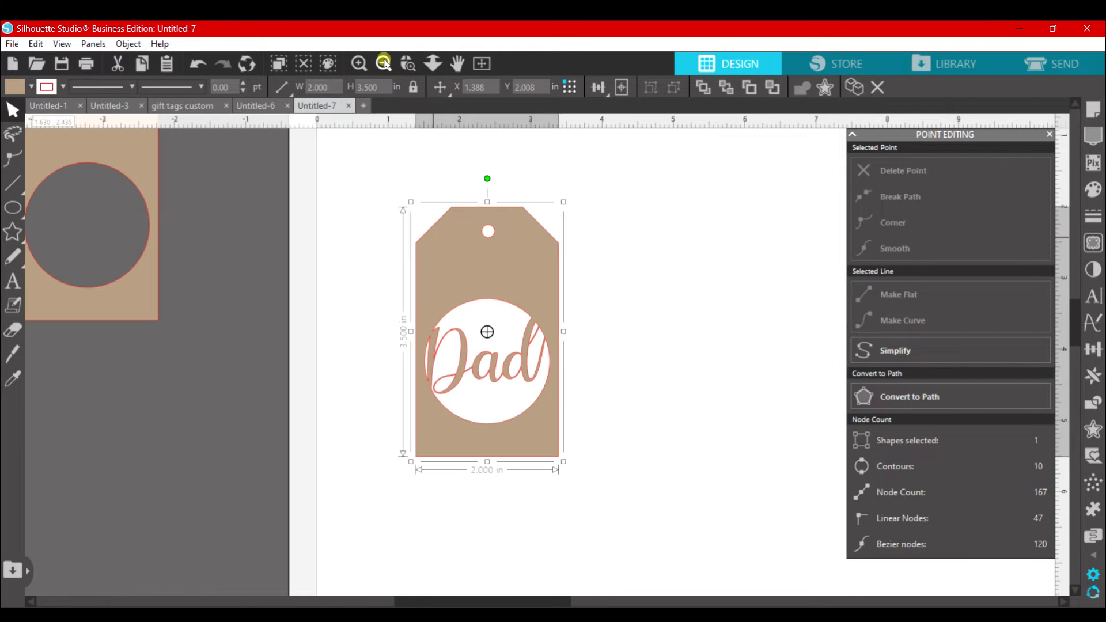
{"action": "left_click", "coordinate": [384, 63]}
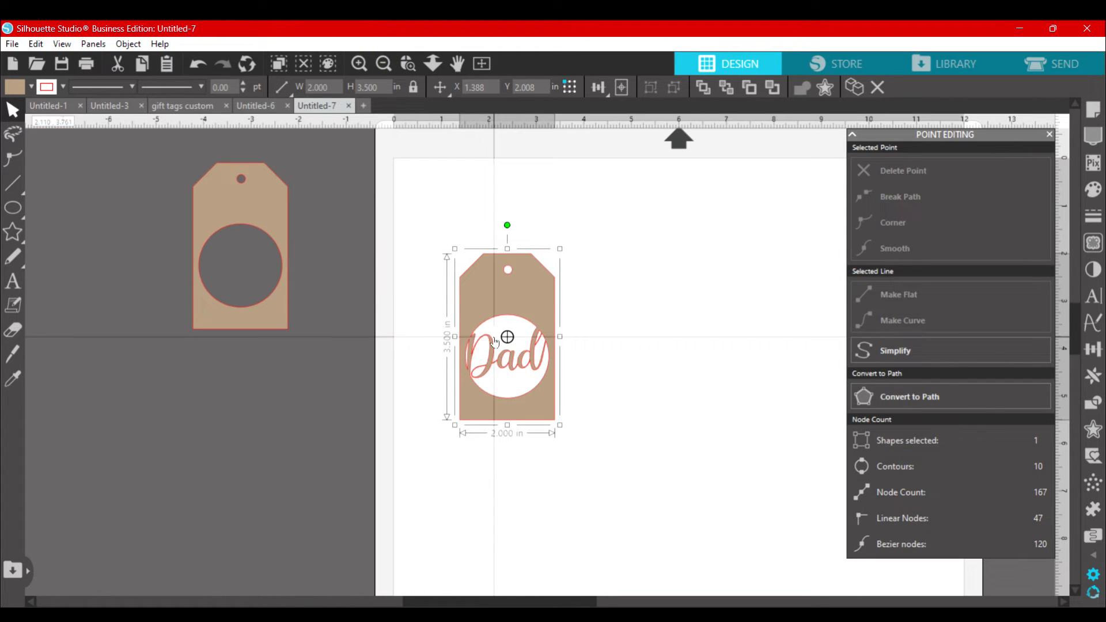
{"action": "left_click_drag", "start_coordinate": [494, 342], "coordinate": [263, 404]}
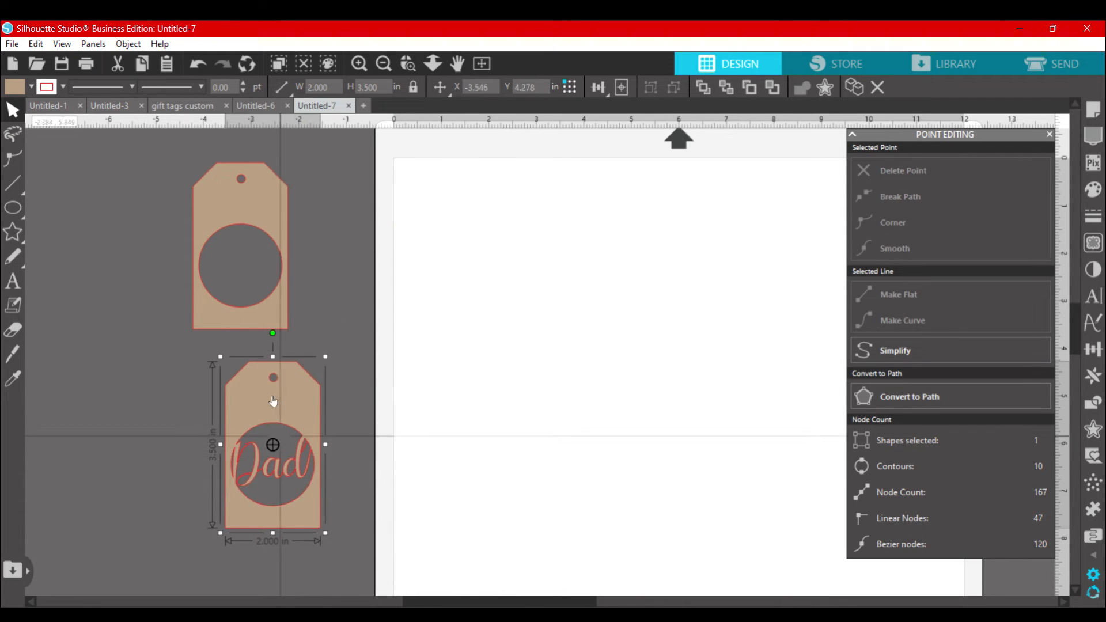
{"action": "left_click_drag", "start_coordinate": [261, 396], "coordinate": [469, 244]}
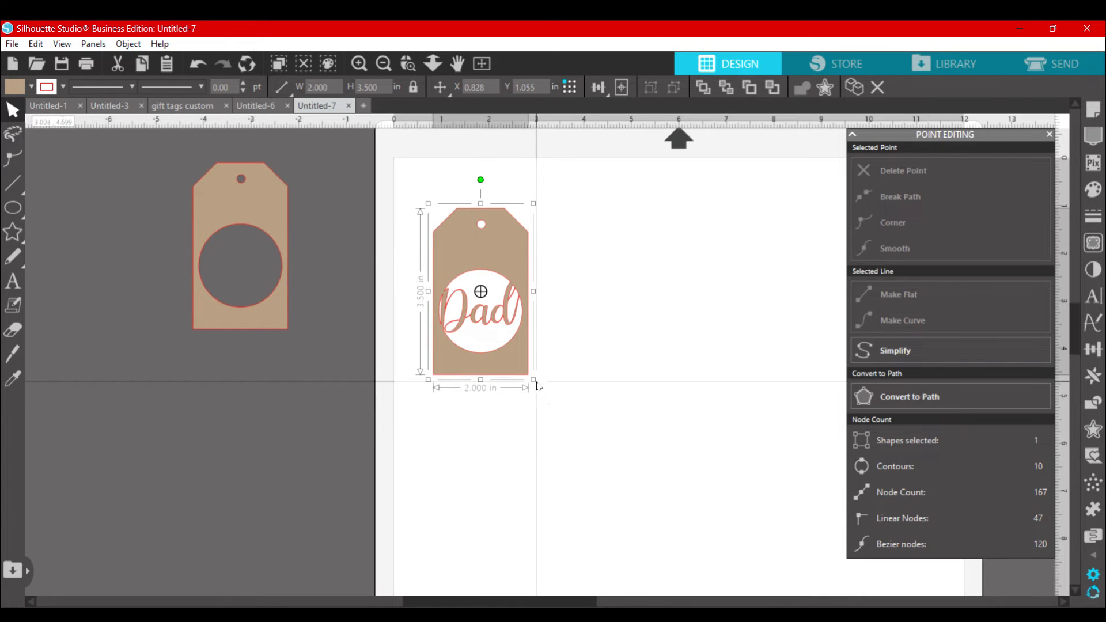
{"action": "left_click_drag", "start_coordinate": [535, 378], "coordinate": [557, 406]}
Step: Switch to the Untitled-6 document and move the separate ornament pieces from off the page to beside the finished ornament
{"action": "left_click", "coordinate": [255, 105]}
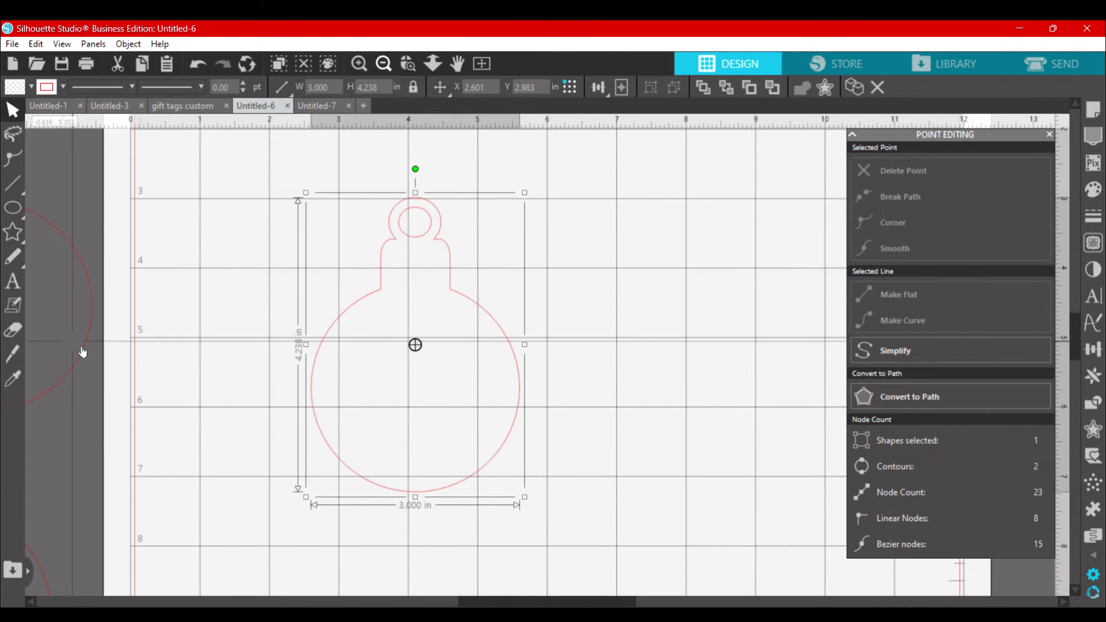
{"action": "left_click_drag", "start_coordinate": [80, 347], "coordinate": [819, 425]}
{"action": "left_click", "coordinate": [645, 468]}
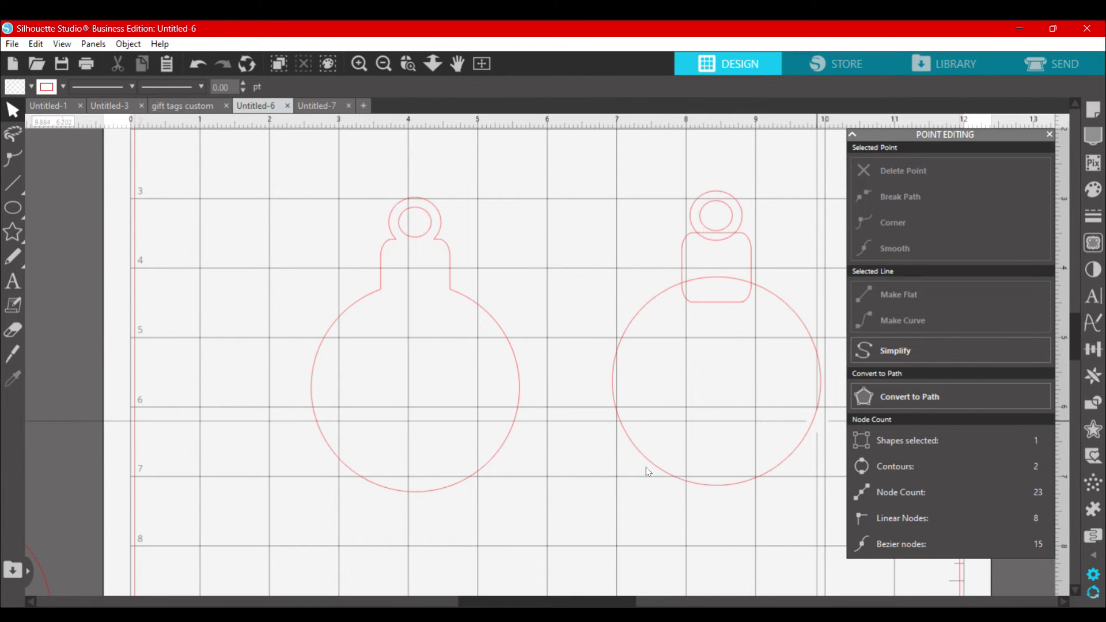
{"action": "scroll", "coordinate": [645, 469], "scroll_direction": "right", "scroll_amount": 5}
{"action": "scroll", "coordinate": [645, 468], "scroll_direction": "right", "scroll_amount": 1}
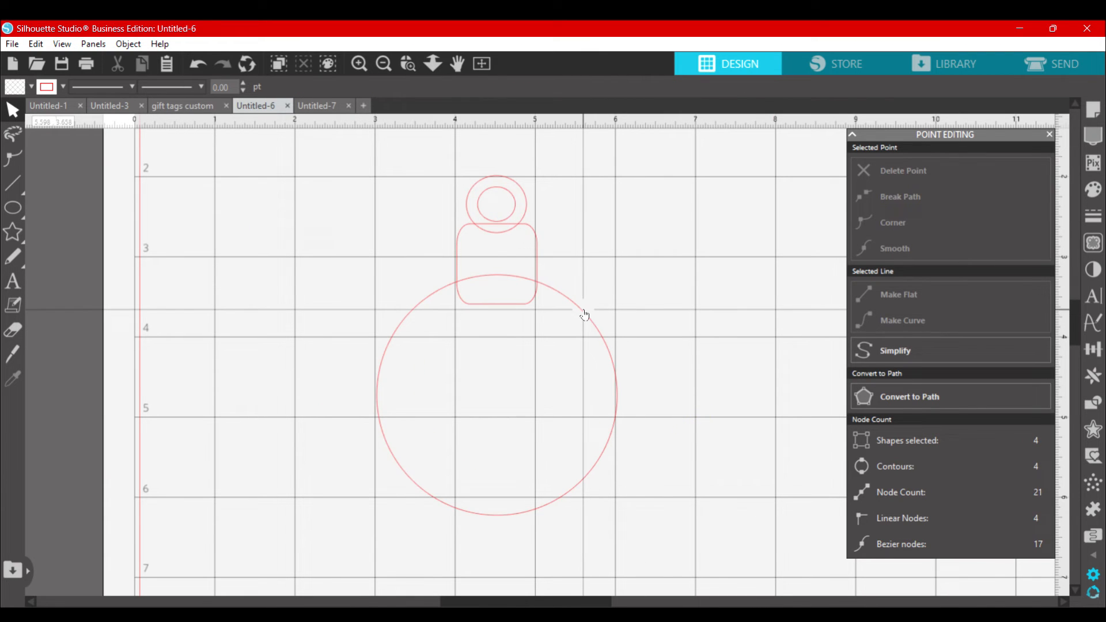
{"action": "left_click", "coordinate": [584, 316]}
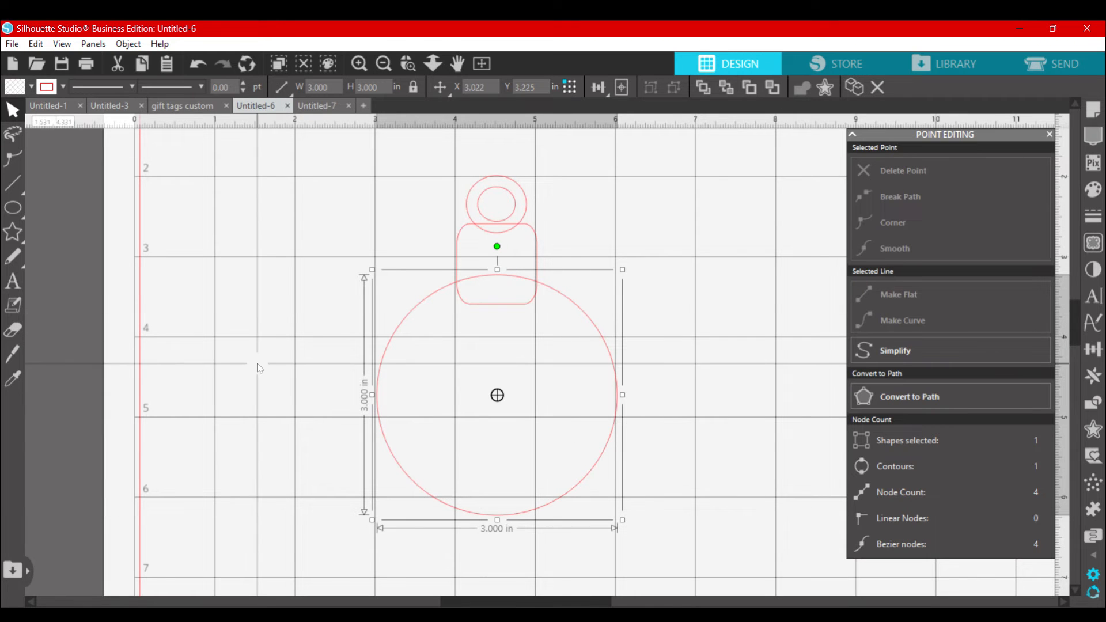
{"action": "scroll", "coordinate": [259, 366], "scroll_direction": "right", "scroll_amount": 5}
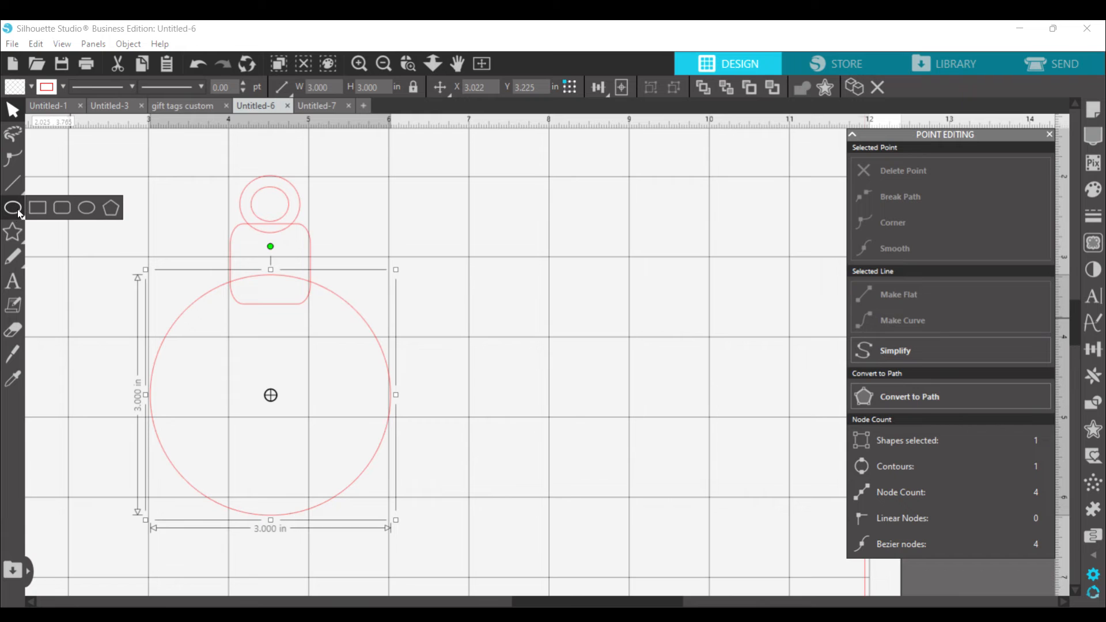
Step: Draw a circle beside the sample ornament pieces and set its size to 3 by 3 in
{"action": "left_click", "coordinate": [85, 209]}
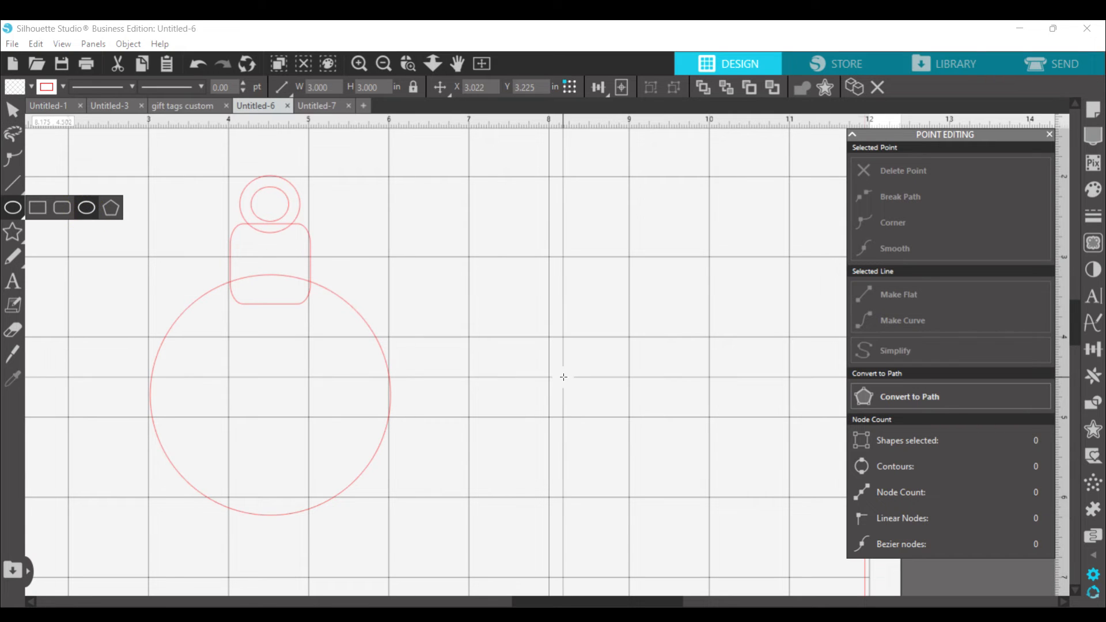
{"action": "left_click", "coordinate": [490, 292]}
{"action": "left_click_drag", "start_coordinate": [526, 323], "coordinate": [688, 461]}
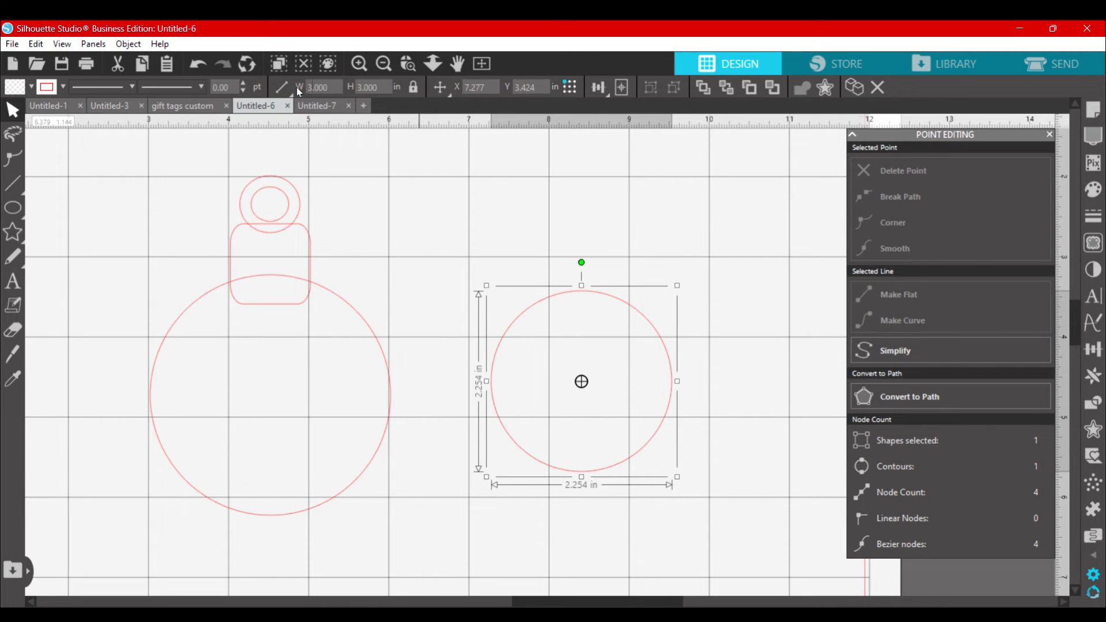
{"action": "key", "text": "Return"}
{"action": "left_click", "coordinate": [455, 249]}
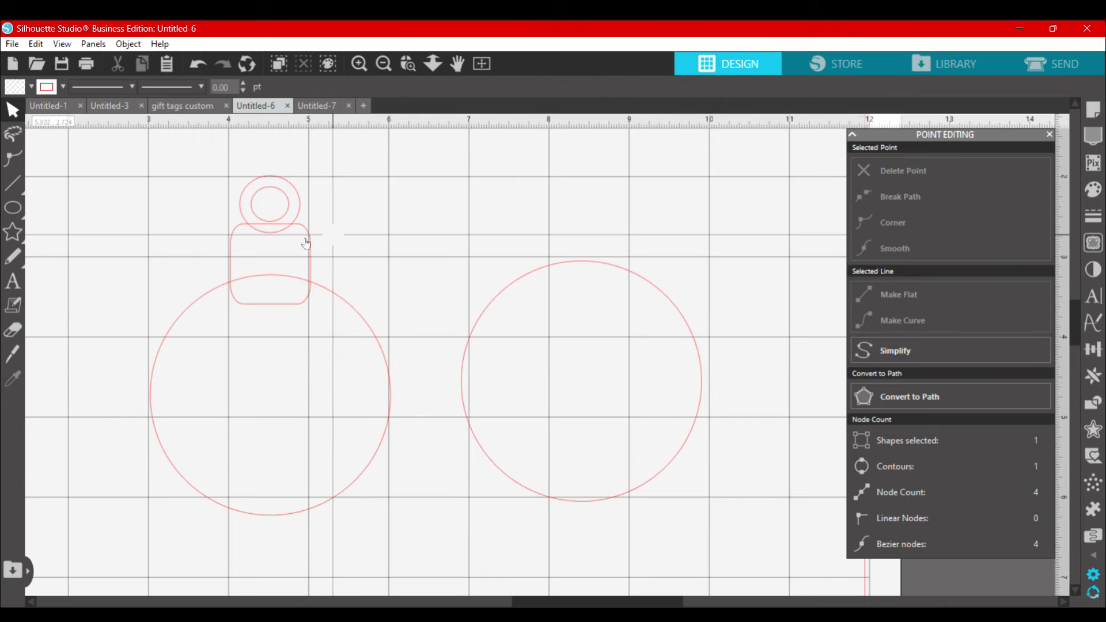
Step: Draw a rounded rectangle above the new circle and size it to 1 by 1 in with the aspect ratio unlocked
{"action": "left_click", "coordinate": [310, 247]}
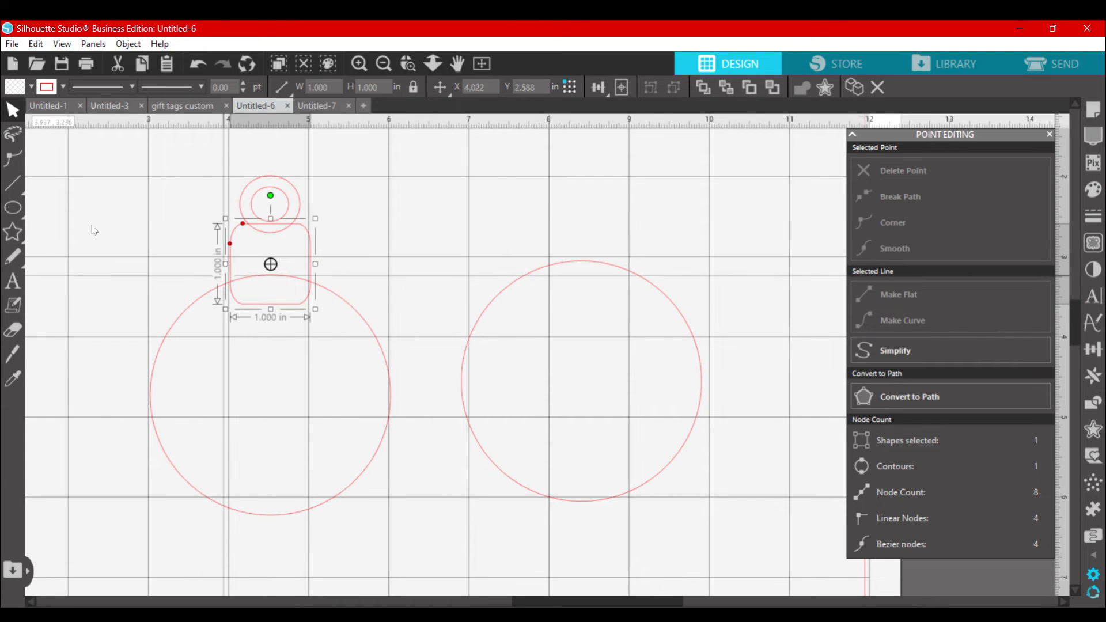
{"action": "left_click", "coordinate": [18, 209]}
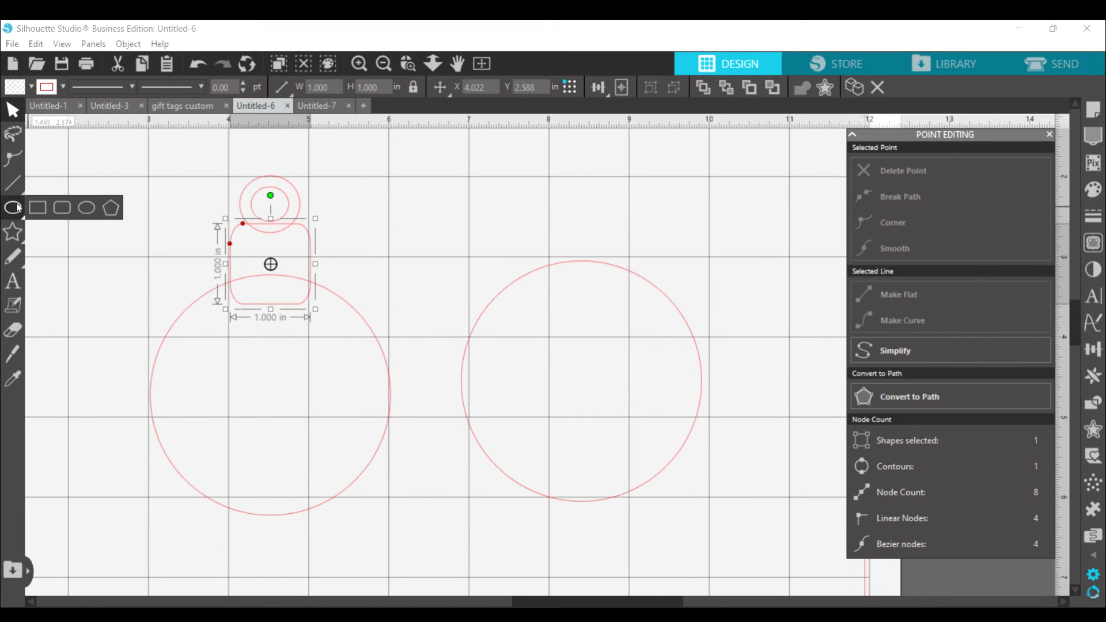
{"action": "left_click", "coordinate": [62, 208]}
{"action": "left_click_drag", "start_coordinate": [530, 187], "coordinate": [617, 247]}
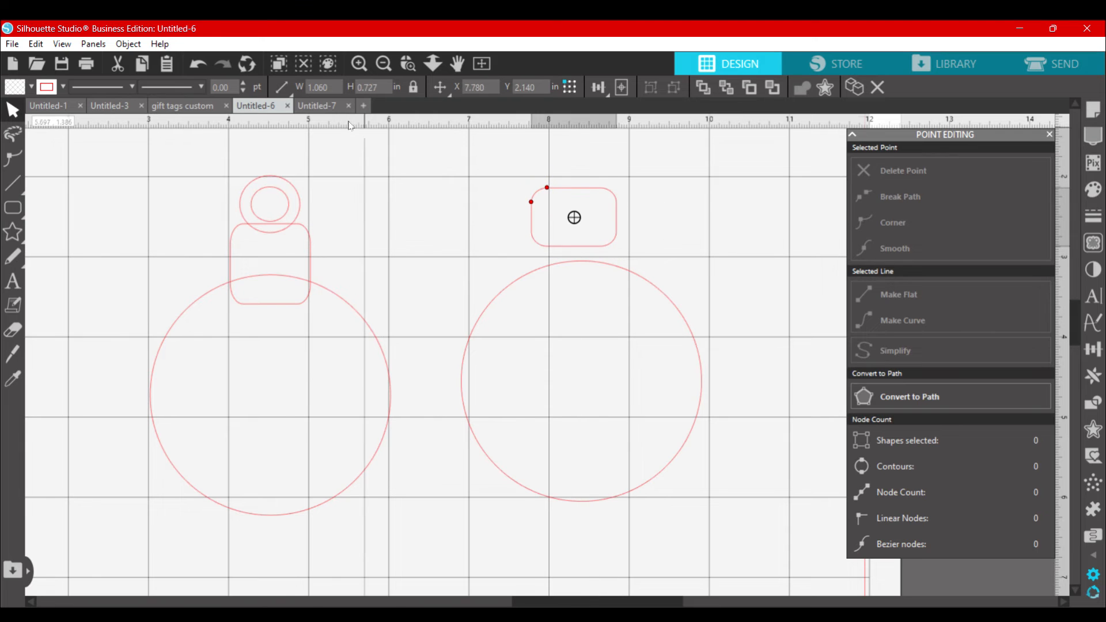
{"action": "left_click", "coordinate": [332, 87]}
{"action": "type", "text": "1"}
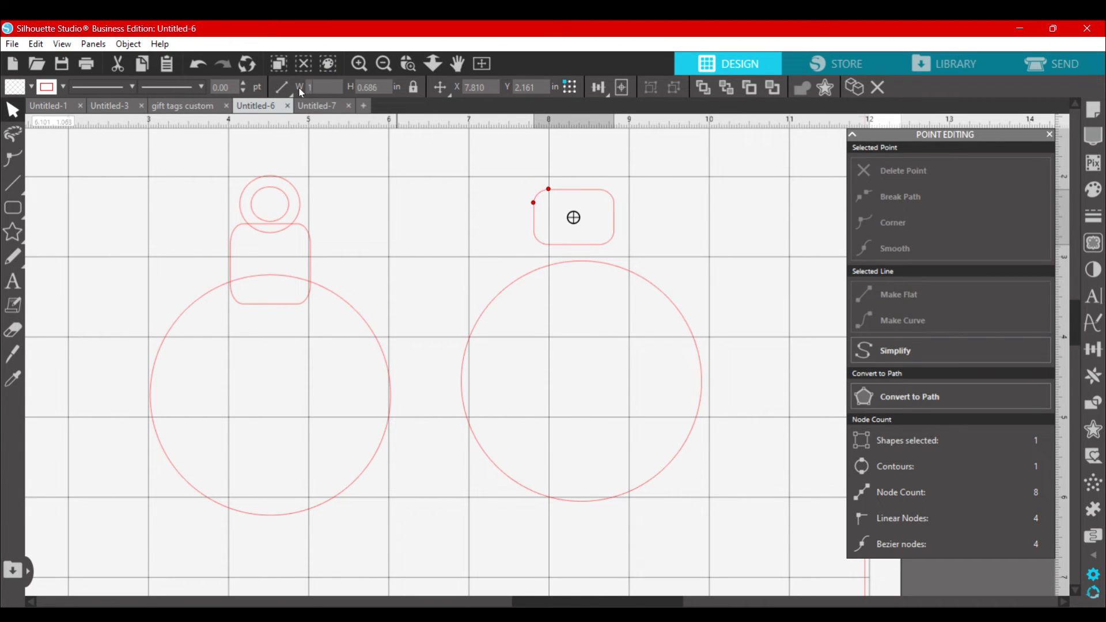
{"action": "left_click", "coordinate": [412, 87]}
{"action": "left_click", "coordinate": [314, 88]}
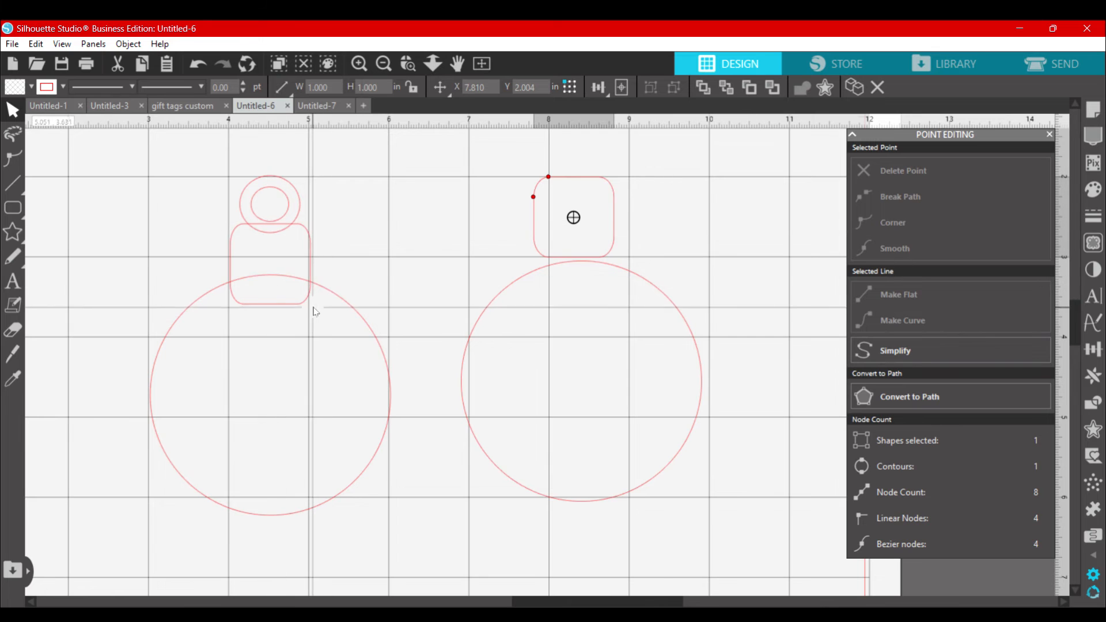
Step: Move the rounded rectangle down so it overlaps the new circle's upper edge, centered on the circle
{"action": "left_click_drag", "start_coordinate": [613, 234], "coordinate": [615, 284]}
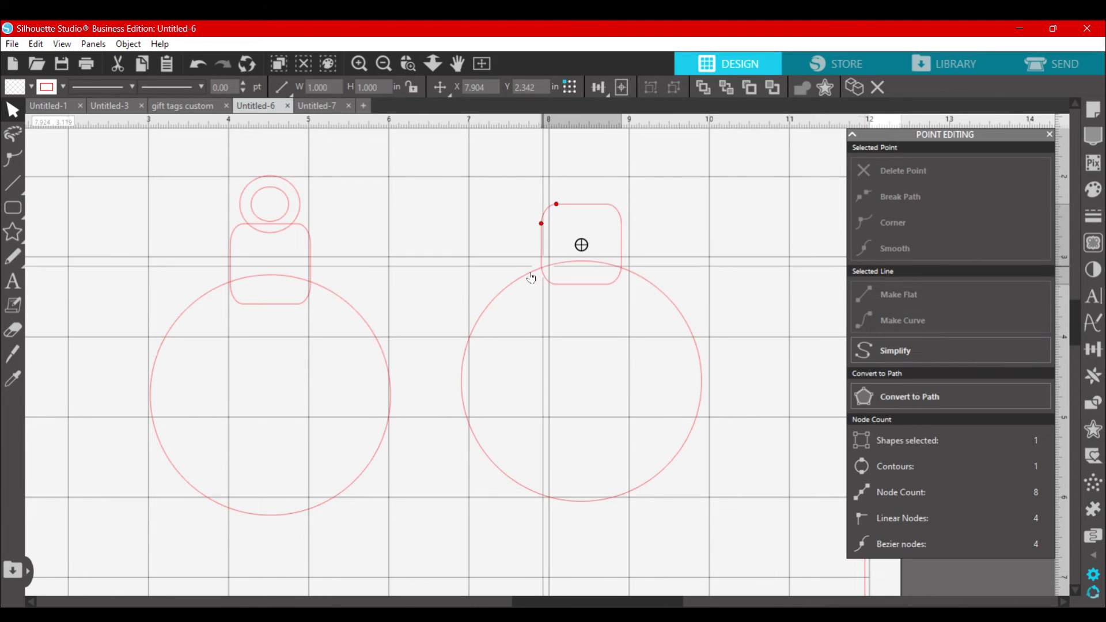
{"action": "left_click", "coordinate": [611, 203]}
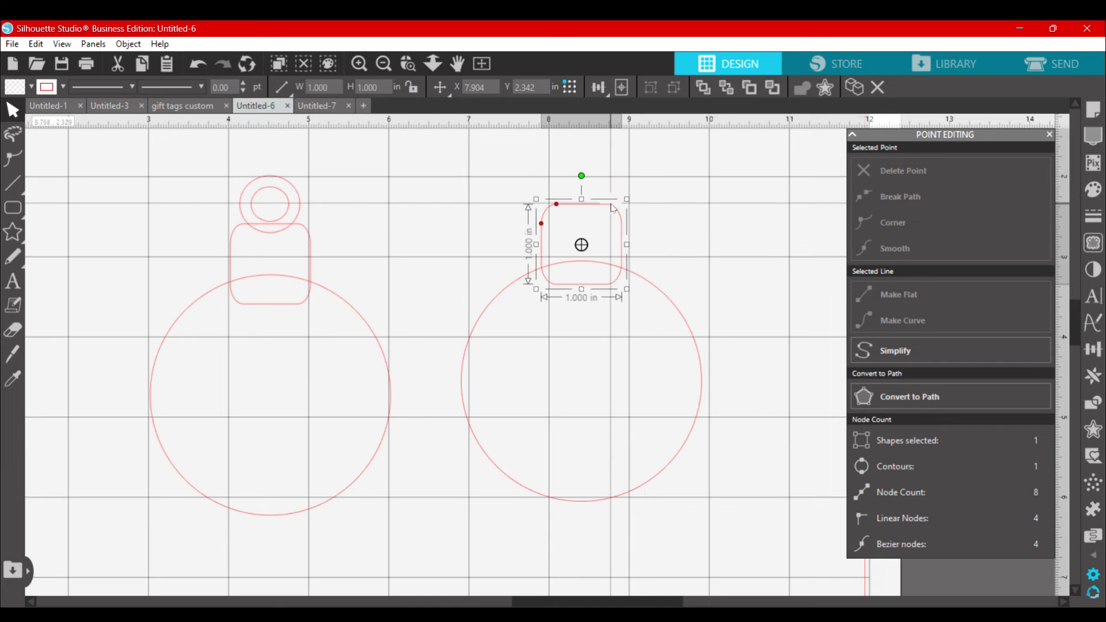
{"action": "left_click", "coordinate": [486, 205]}
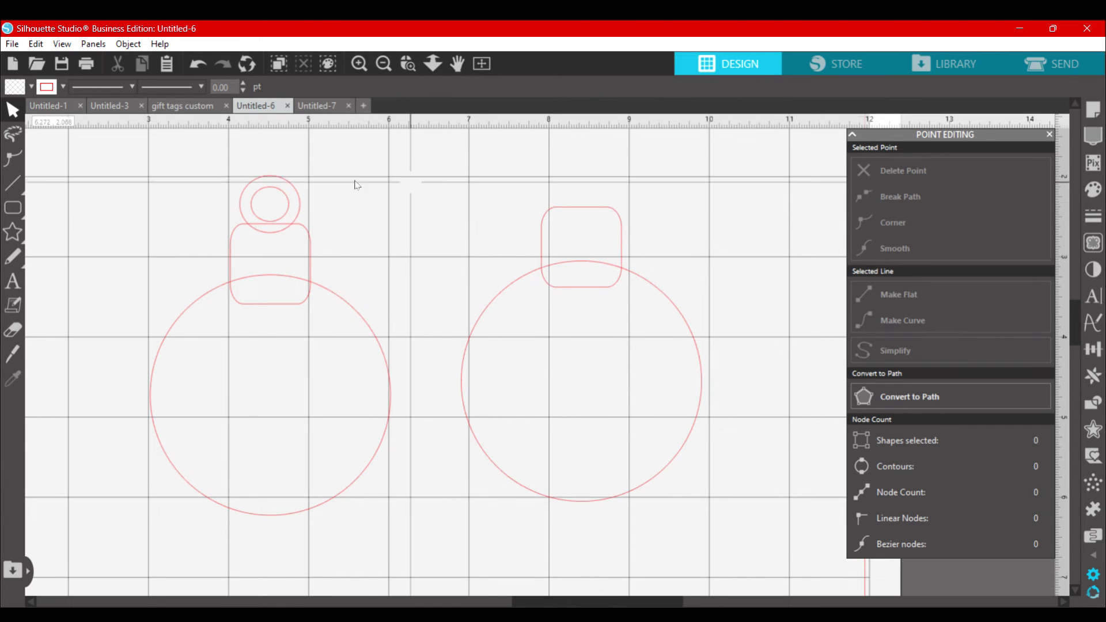
Step: Draw a small circle about 0.75 by 0.78 in near the rounded rectangle for the ornament's hanging ring
{"action": "left_click", "coordinate": [258, 189]}
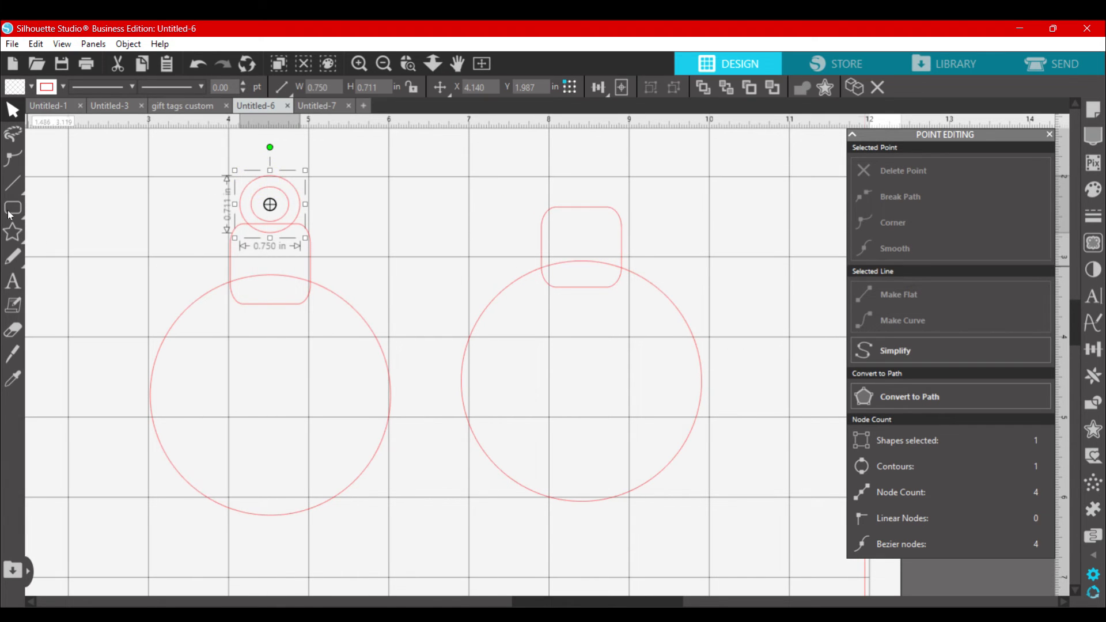
{"action": "mouse_move", "coordinate": [14, 208]}
{"action": "left_click", "coordinate": [89, 207]}
{"action": "left_click_drag", "start_coordinate": [440, 188], "coordinate": [493, 242]}
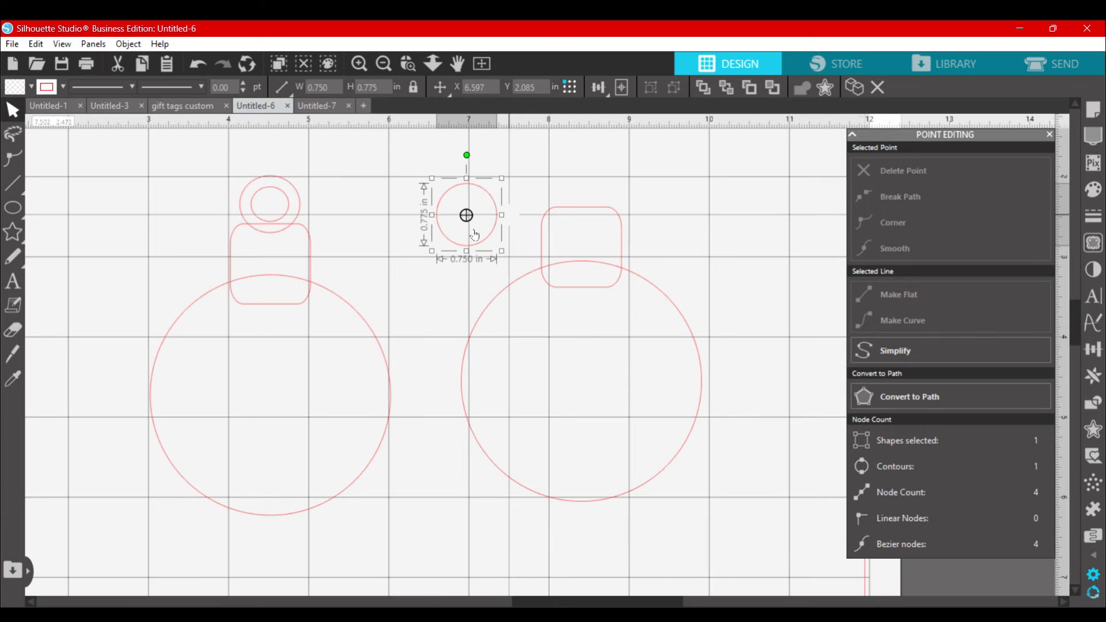
Step: Apply a 0.140 in internal offset to the small circle
{"action": "left_click", "coordinate": [1096, 433]}
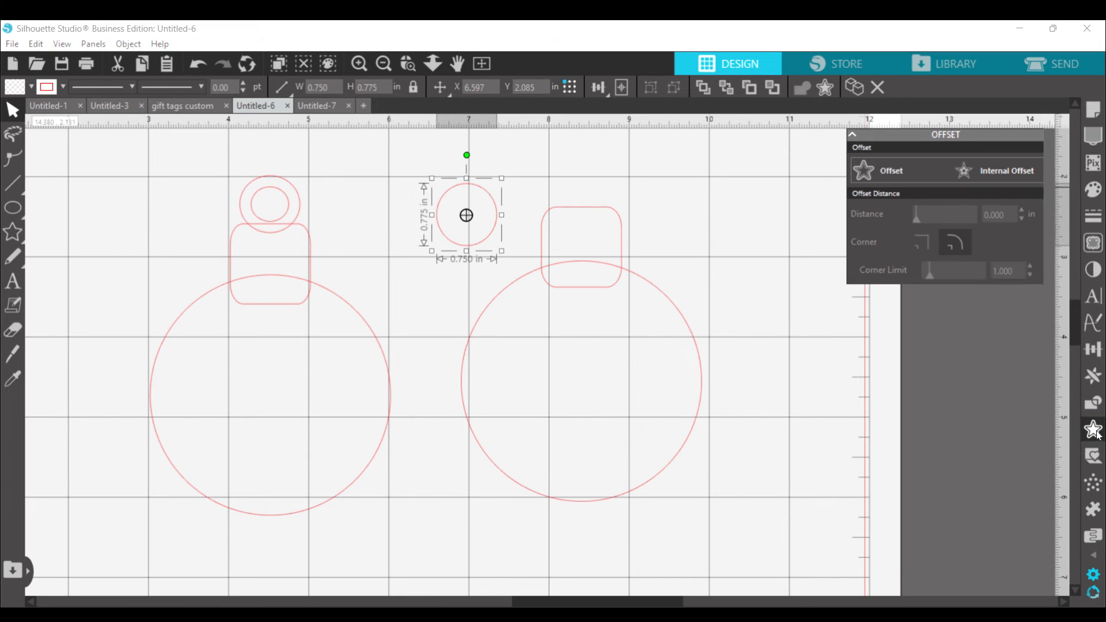
{"action": "left_click", "coordinate": [1006, 171]}
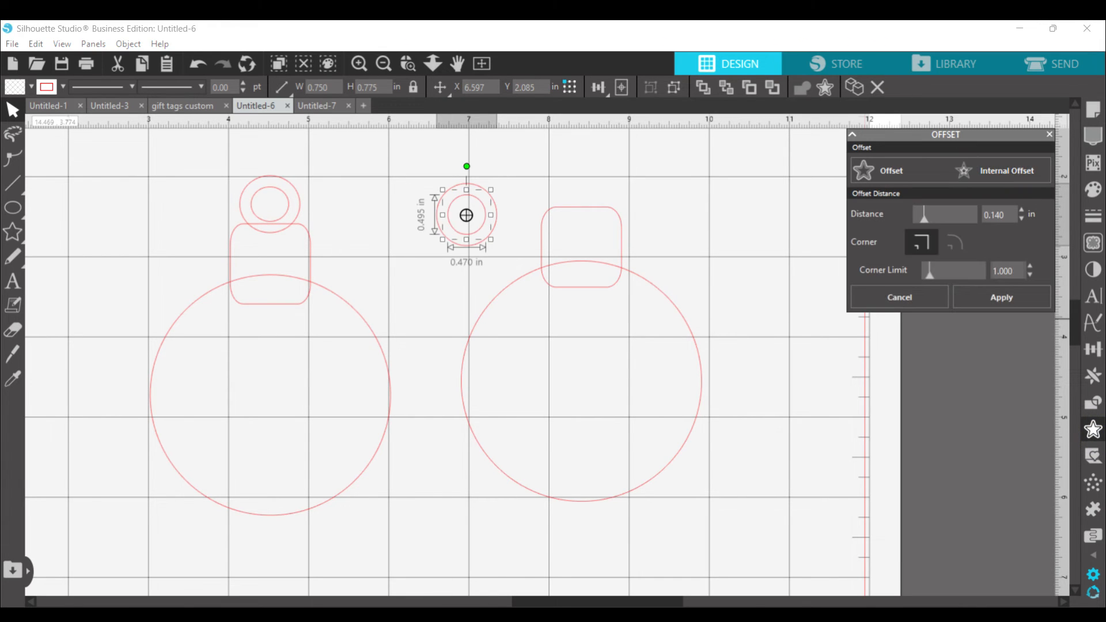
{"action": "left_click", "coordinate": [1001, 297]}
Step: Make the two small circles a compound path and place the ring overlapping the rounded rectangle's upper edge
{"action": "left_click", "coordinate": [403, 185]}
{"action": "left_click_drag", "start_coordinate": [407, 178], "coordinate": [509, 257]}
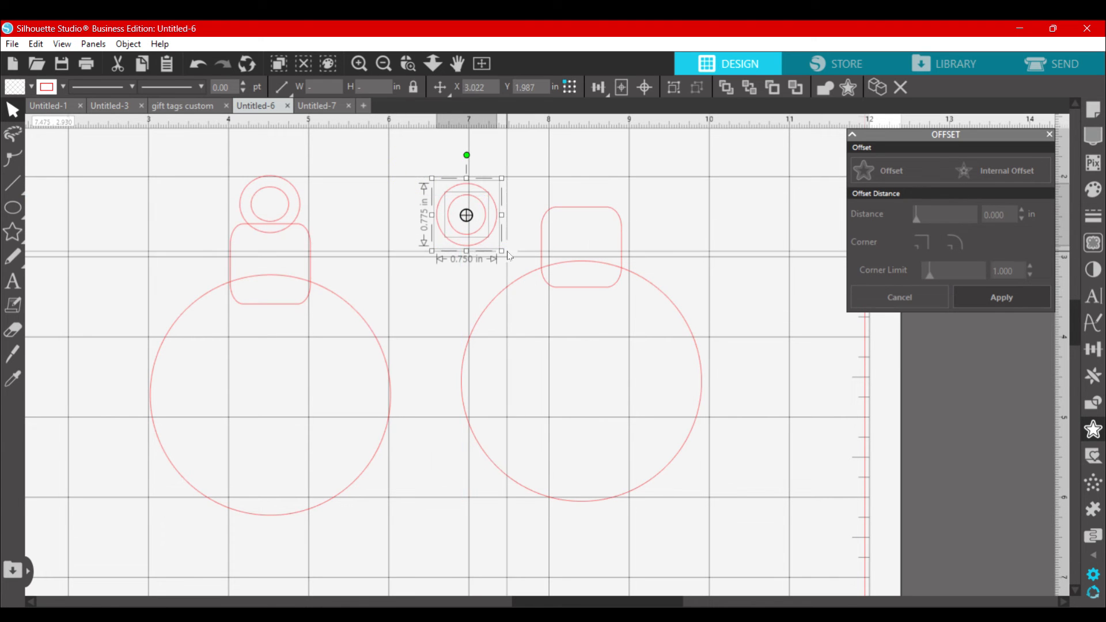
{"action": "right_click", "coordinate": [482, 218]}
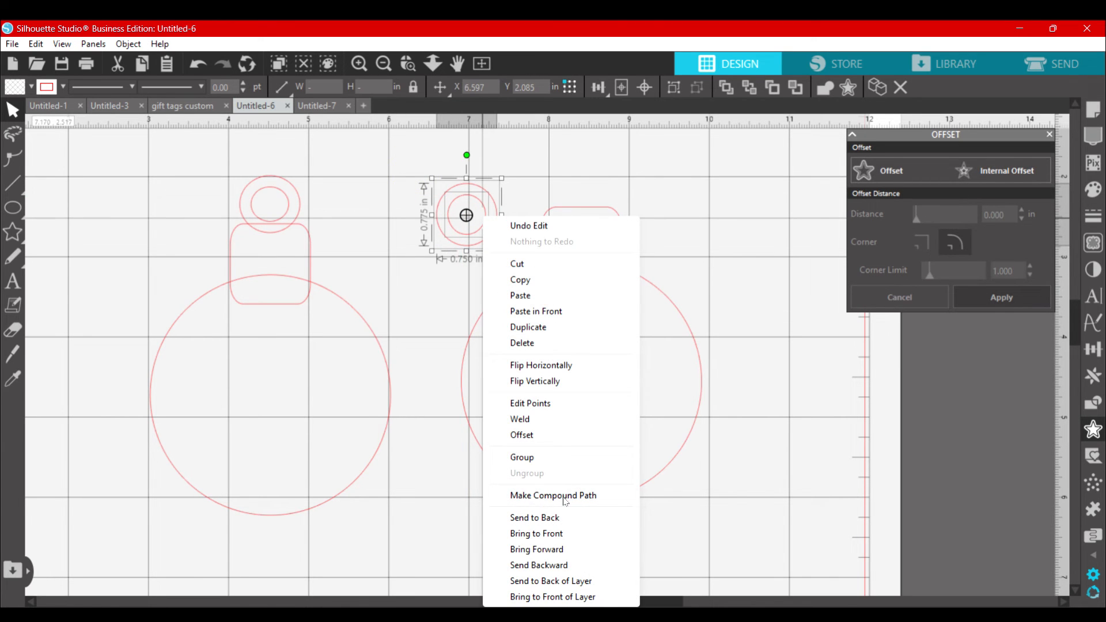
{"action": "left_click", "coordinate": [564, 500]}
{"action": "left_click_drag", "start_coordinate": [466, 215], "coordinate": [581, 187]}
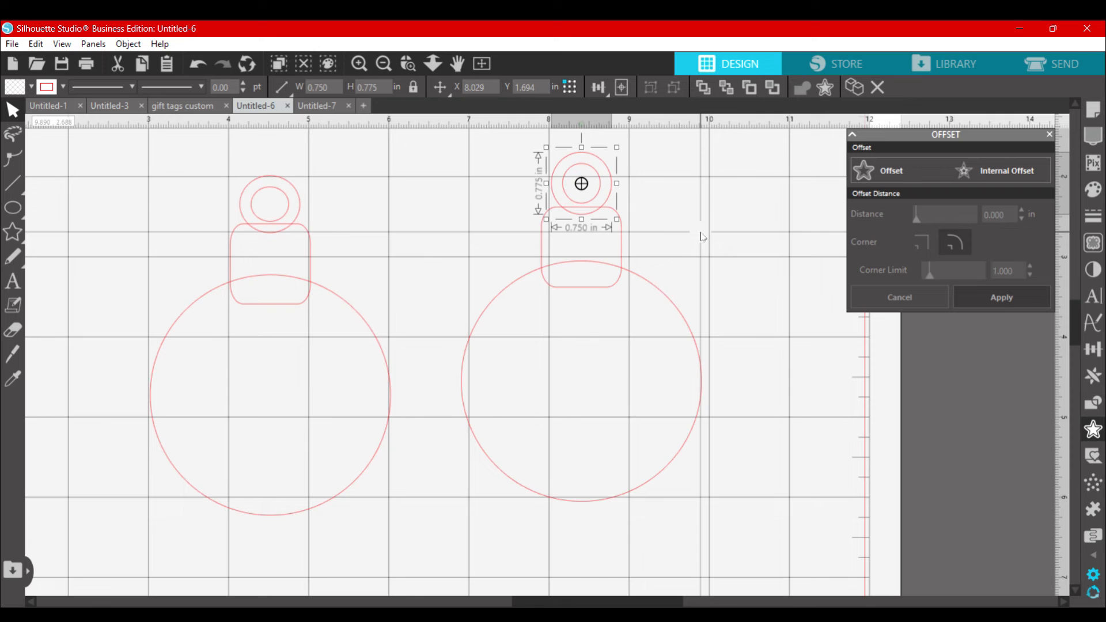
{"action": "left_click", "coordinate": [723, 264]}
Step: Select the new ring, rounded rectangle and large circle and fill them with red
{"action": "left_click_drag", "start_coordinate": [422, 152], "coordinate": [644, 287]}
{"action": "left_click", "coordinate": [696, 390], "text": "shift"}
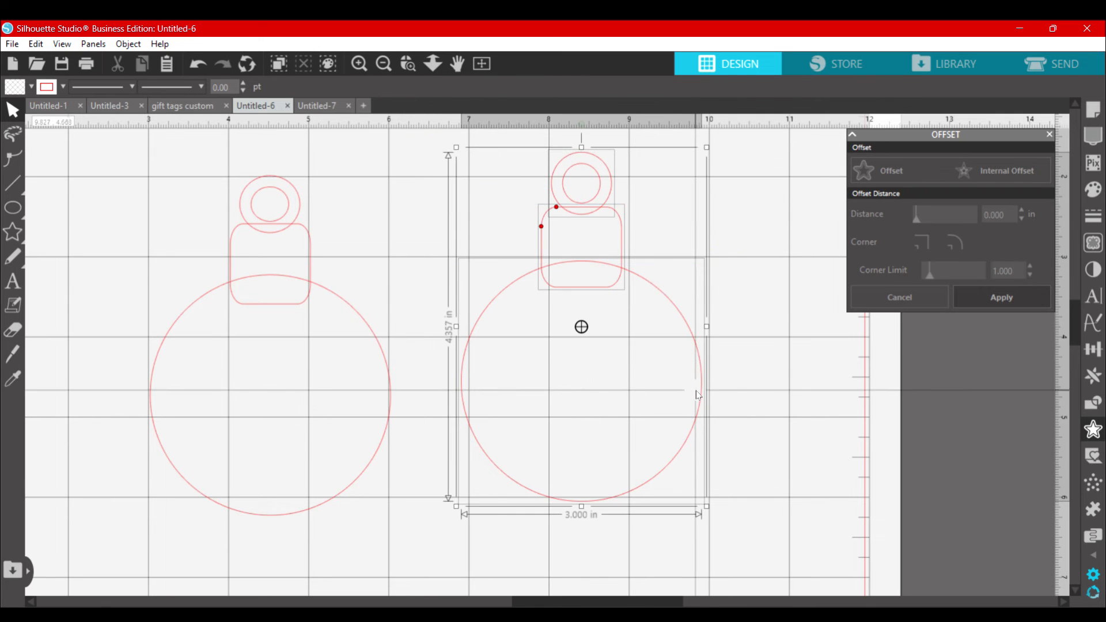
{"action": "left_click", "coordinate": [31, 87]}
{"action": "left_click", "coordinate": [26, 155]}
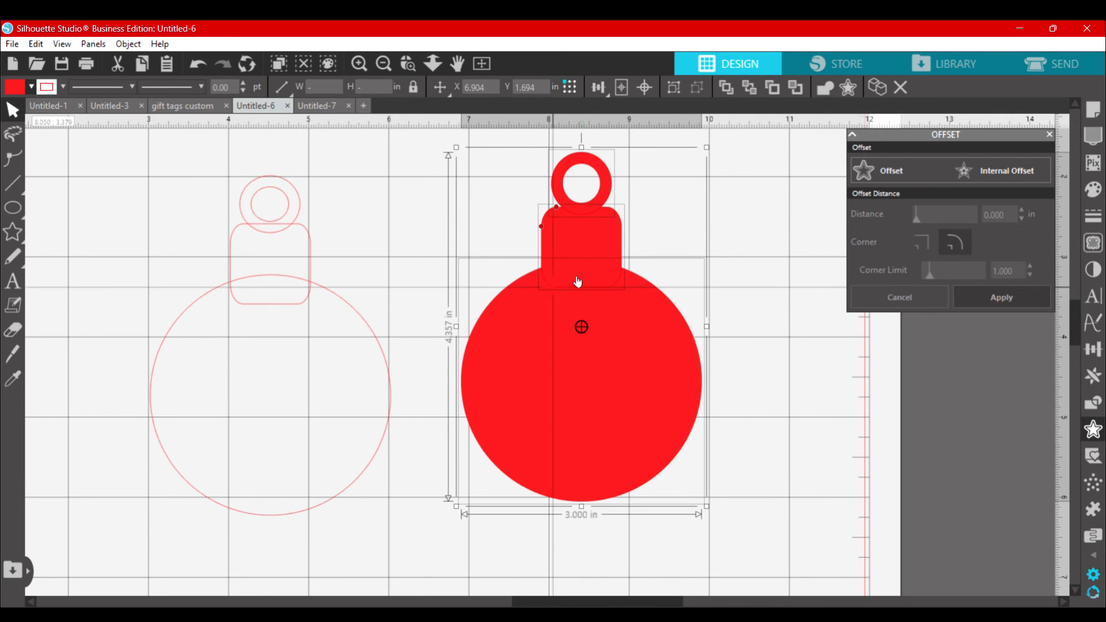
Step: Give the red ornament pieces a black outline and weld the ring, rounded rectangle and large circle into one shape
{"action": "left_click", "coordinate": [63, 87]}
{"action": "left_click", "coordinate": [61, 108]}
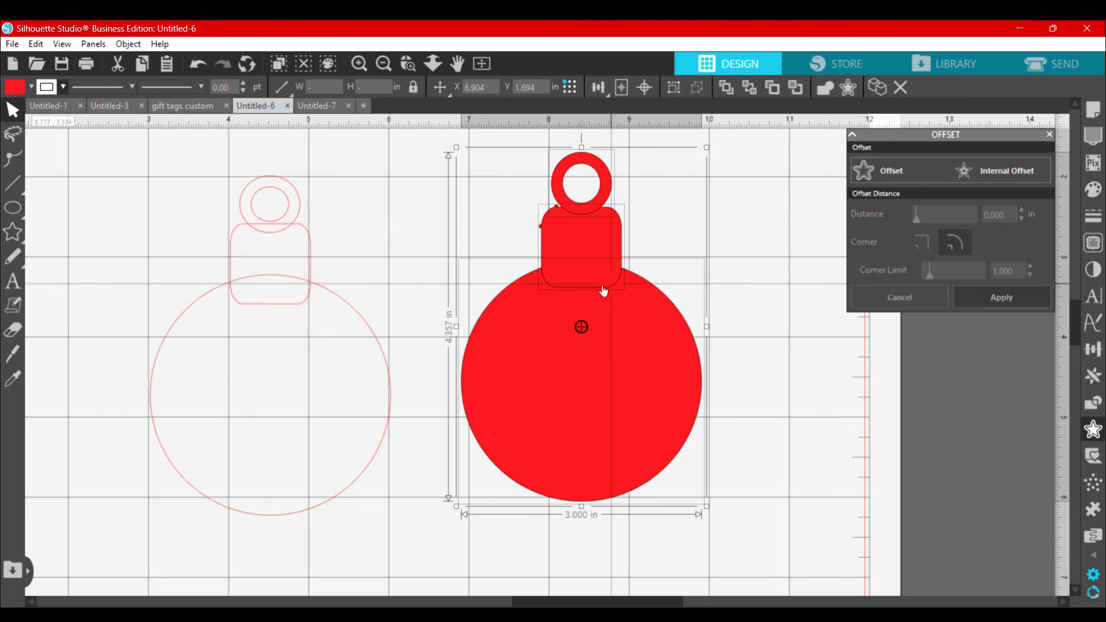
{"action": "left_click_drag", "start_coordinate": [461, 144], "coordinate": [697, 436]}
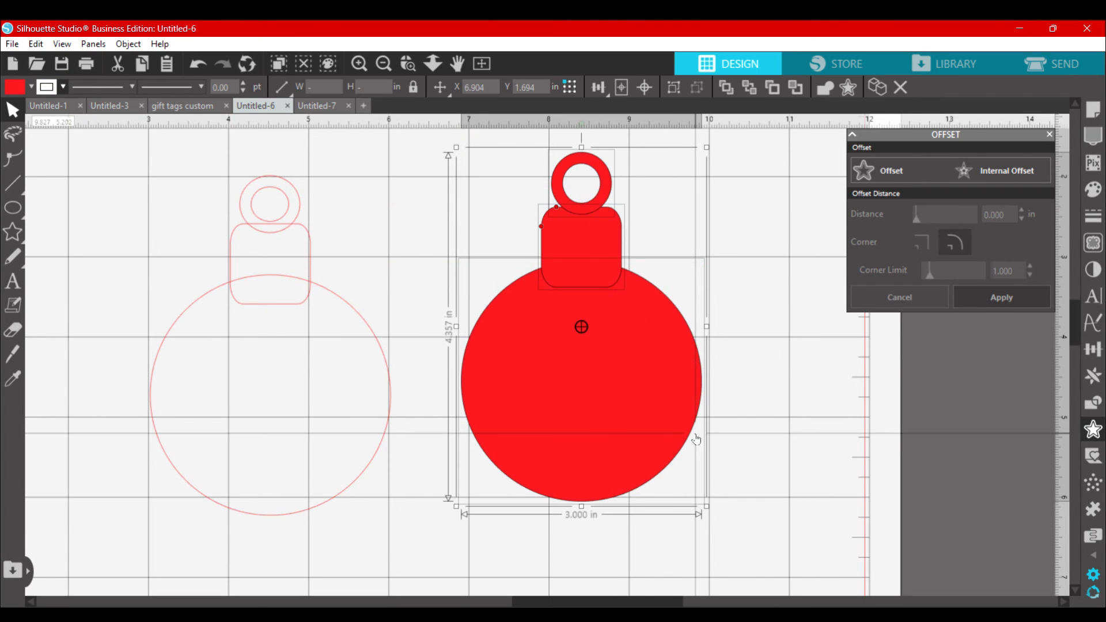
{"action": "right_click", "coordinate": [605, 369]}
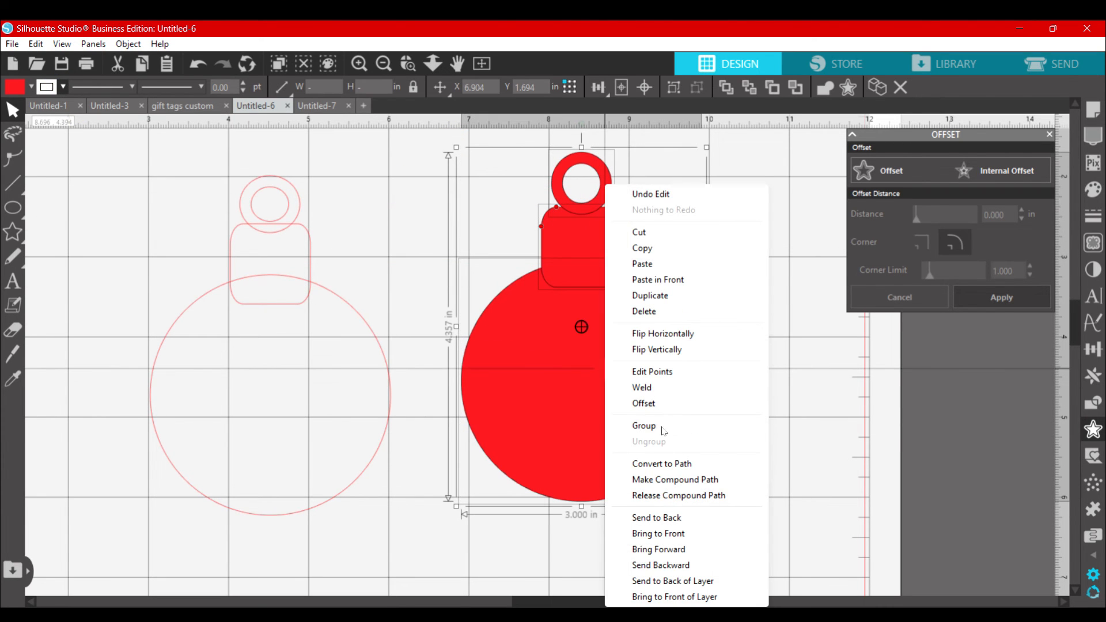
{"action": "left_click", "coordinate": [641, 387]}
{"action": "mouse_move", "coordinate": [607, 365]}
{"action": "left_mouse_down"}
{"action": "mouse_move", "coordinate": [628, 364]}
{"action": "mouse_move", "coordinate": [597, 365]}
{"action": "left_mouse_up"}
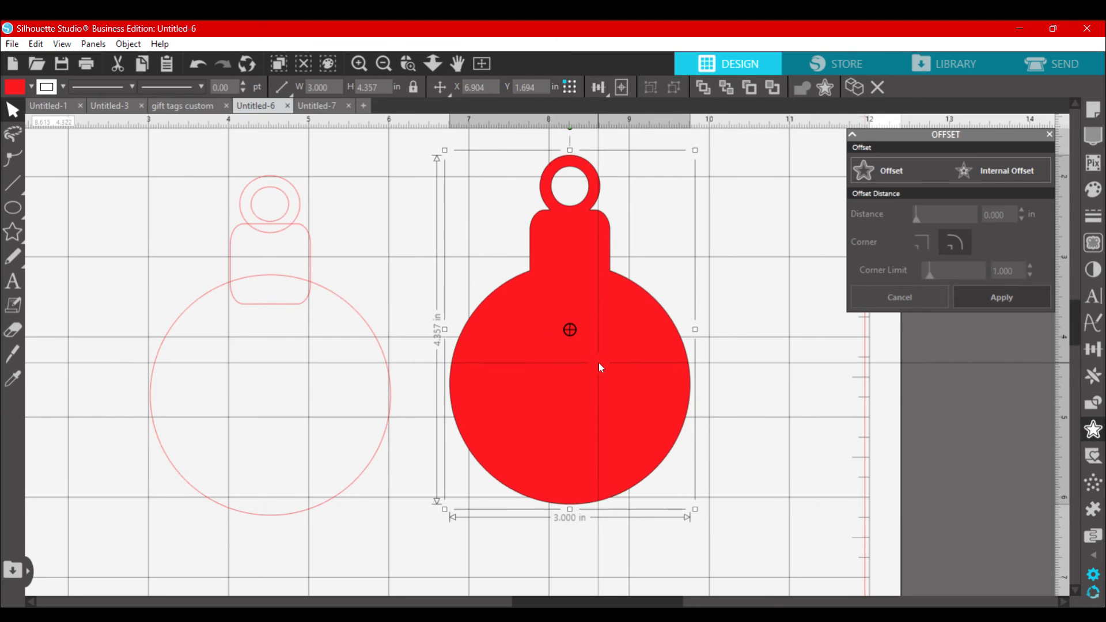
Step: Draw an ellipse about 2.05 by 2.29 in on the empty area beside the red ornament
{"action": "scroll", "coordinate": [818, 380], "scroll_direction": "right", "scroll_amount": 2}
{"action": "left_click", "coordinate": [15, 208]}
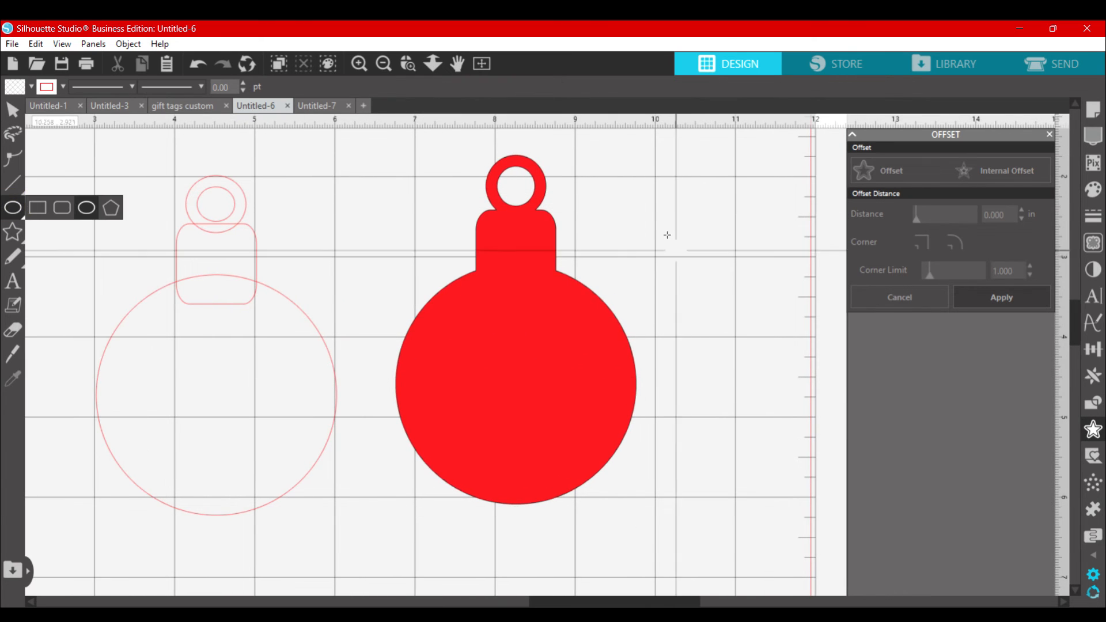
{"action": "left_click", "coordinate": [87, 207]}
{"action": "left_click_drag", "start_coordinate": [662, 230], "coordinate": [836, 423]}
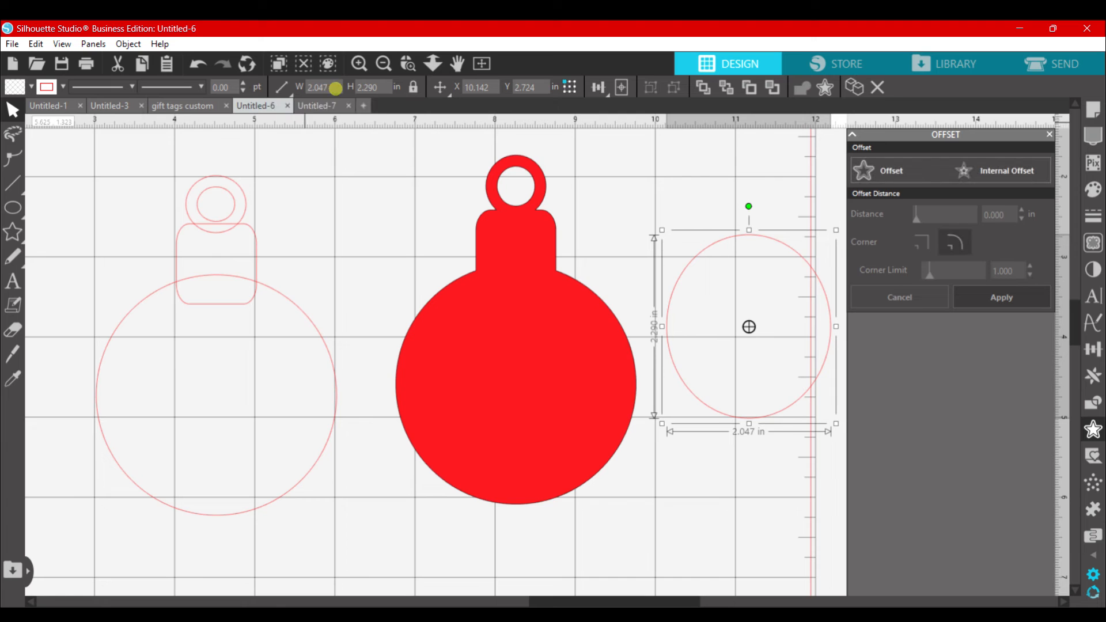
Step: Set the ellipse's width to 2.75 in, move it beside the ornament's round body and set its height to 2.75 in independently
{"action": "left_click_drag", "start_coordinate": [336, 88], "coordinate": [309, 90]}
{"action": "key", "text": "Return"}
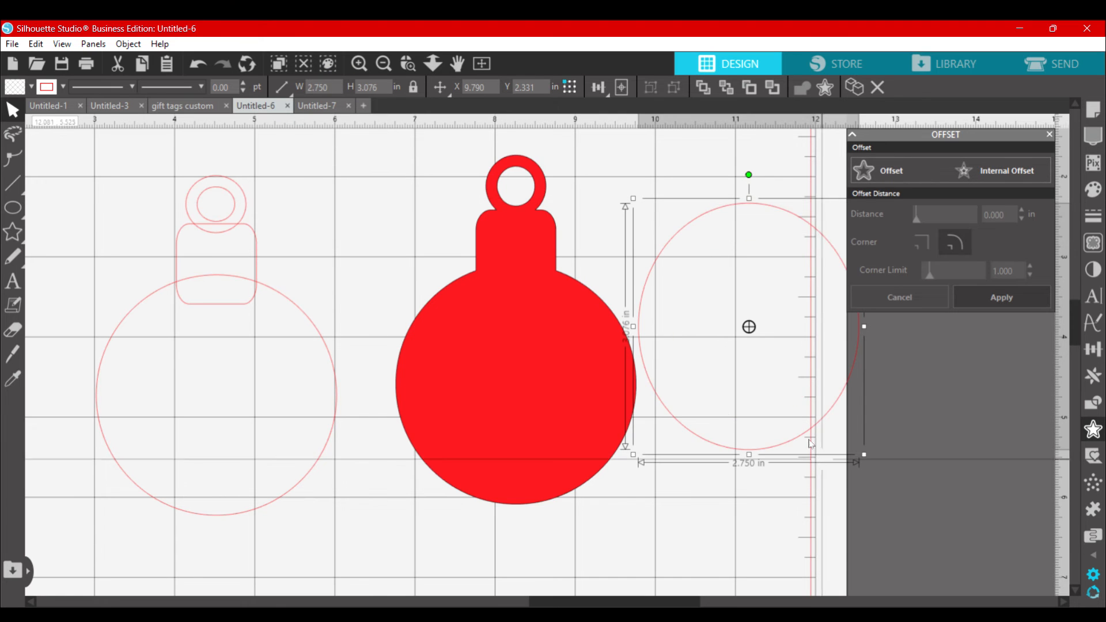
{"action": "left_click_drag", "start_coordinate": [810, 438], "coordinate": [398, 499]}
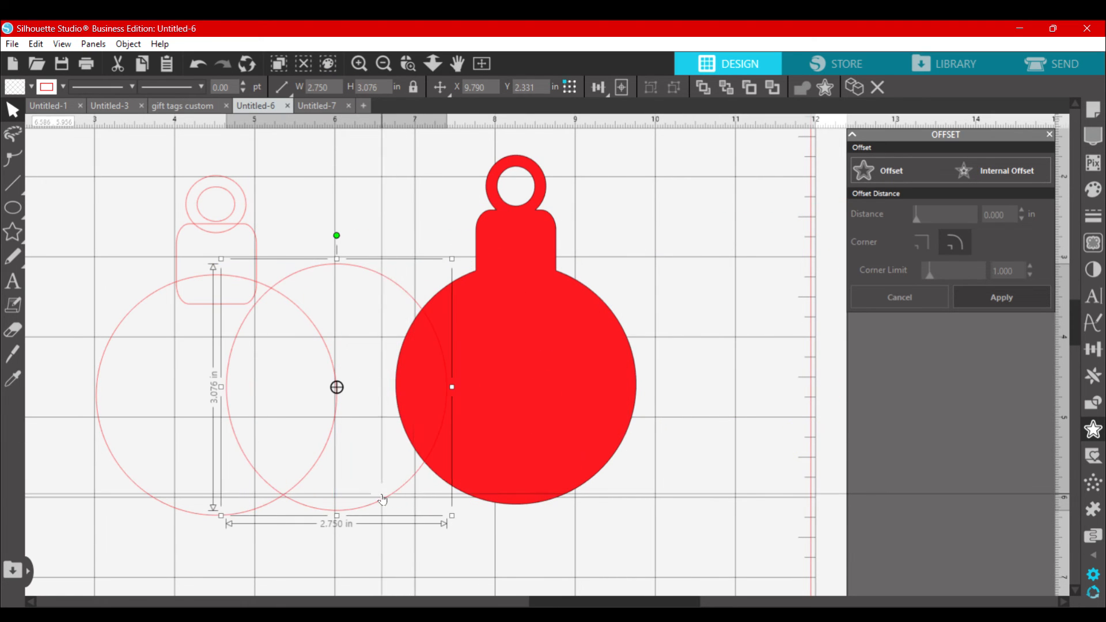
{"action": "left_click", "coordinate": [383, 92]}
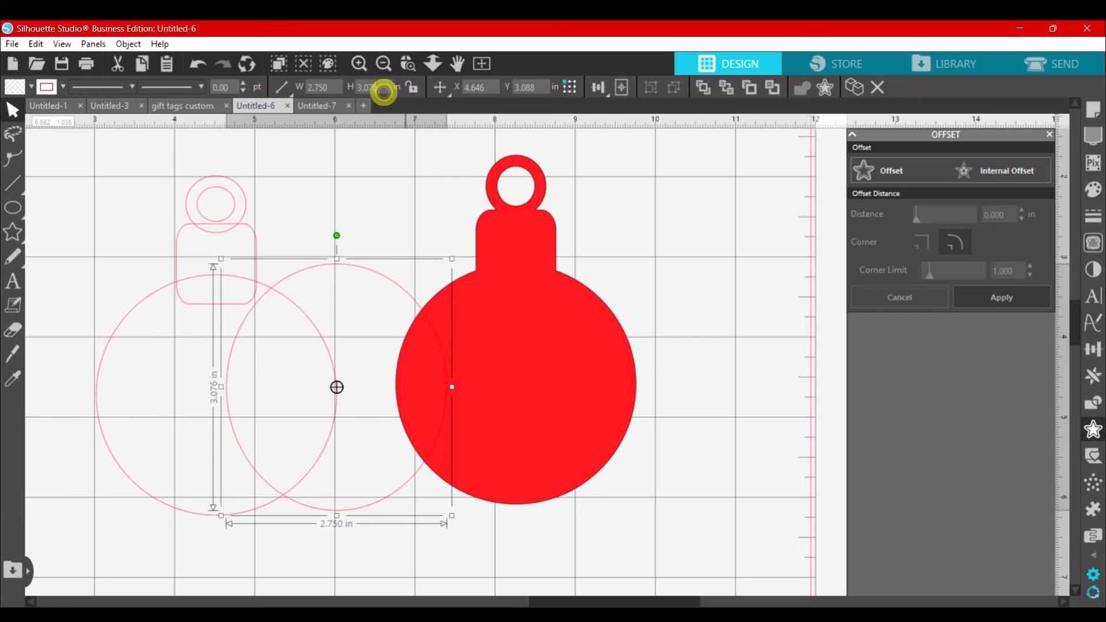
{"action": "type", "text": "2.75"}
{"action": "key", "text": "Return"}
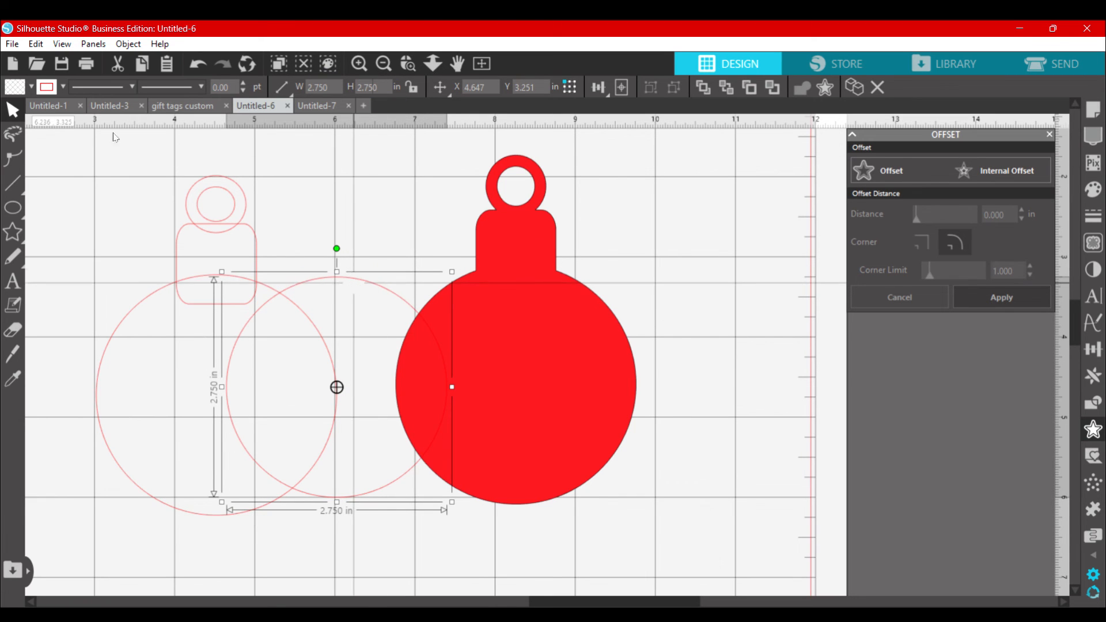
Step: Fill the circle with tan, center it on the ornament's round body and shrink it to about 2.48 in
{"action": "left_click", "coordinate": [32, 87]}
{"action": "left_click", "coordinate": [87, 173]}
{"action": "left_click_drag", "start_coordinate": [395, 313], "coordinate": [576, 315]}
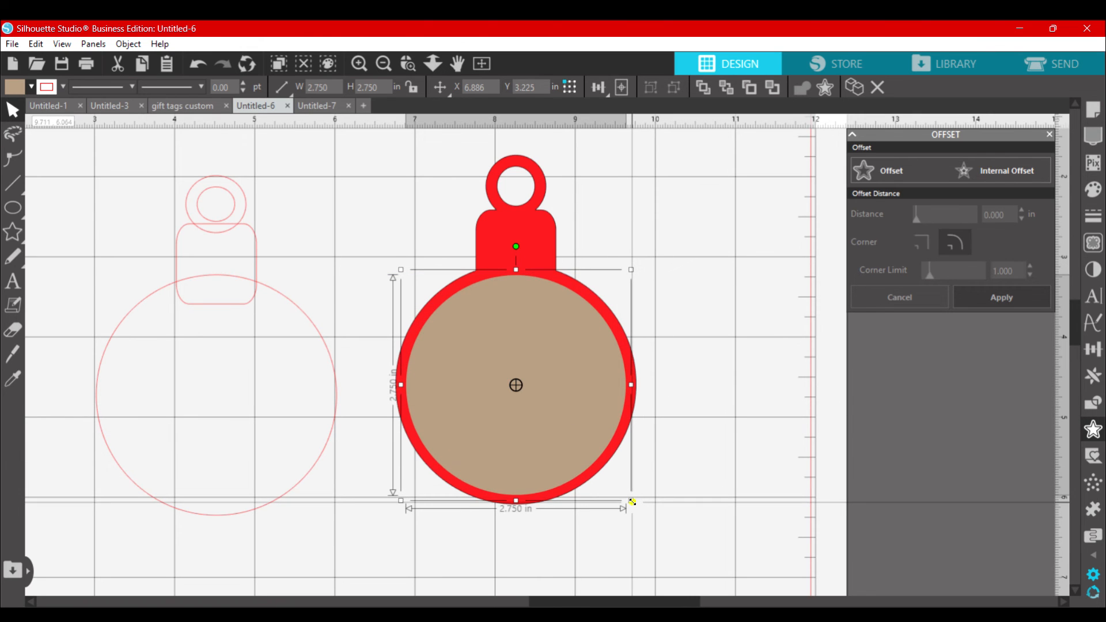
{"action": "left_click_drag", "start_coordinate": [632, 501], "coordinate": [611, 481]}
{"action": "left_click_drag", "start_coordinate": [540, 410], "coordinate": [553, 423]}
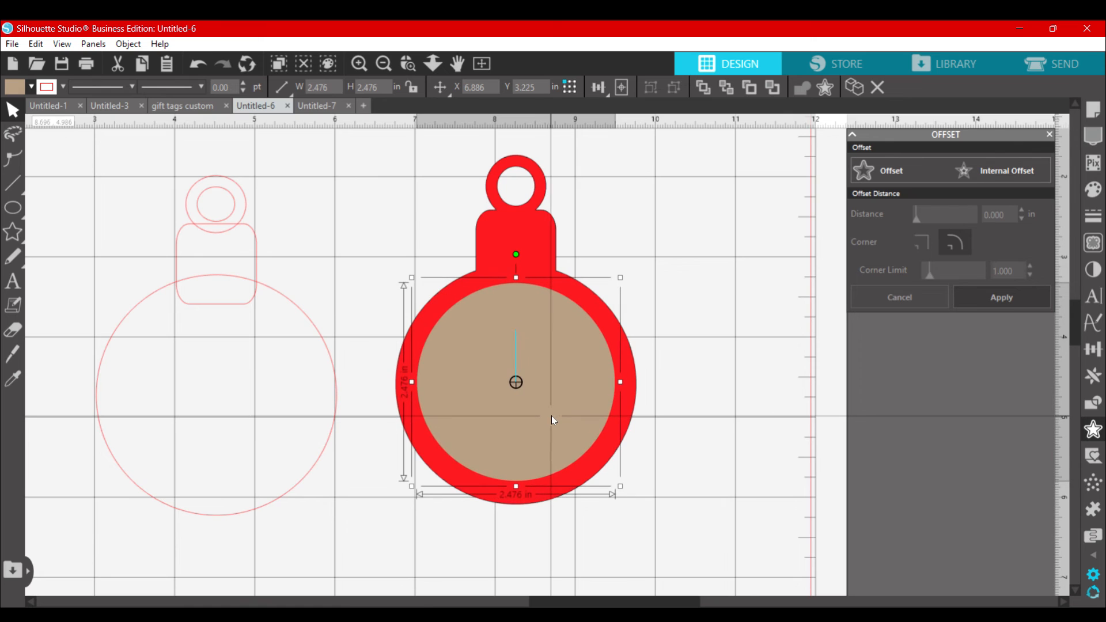
Step: Subtract the tan circle from the red ornament to cut out its center
{"action": "left_click", "coordinate": [708, 324]}
{"action": "left_click", "coordinate": [560, 419]}
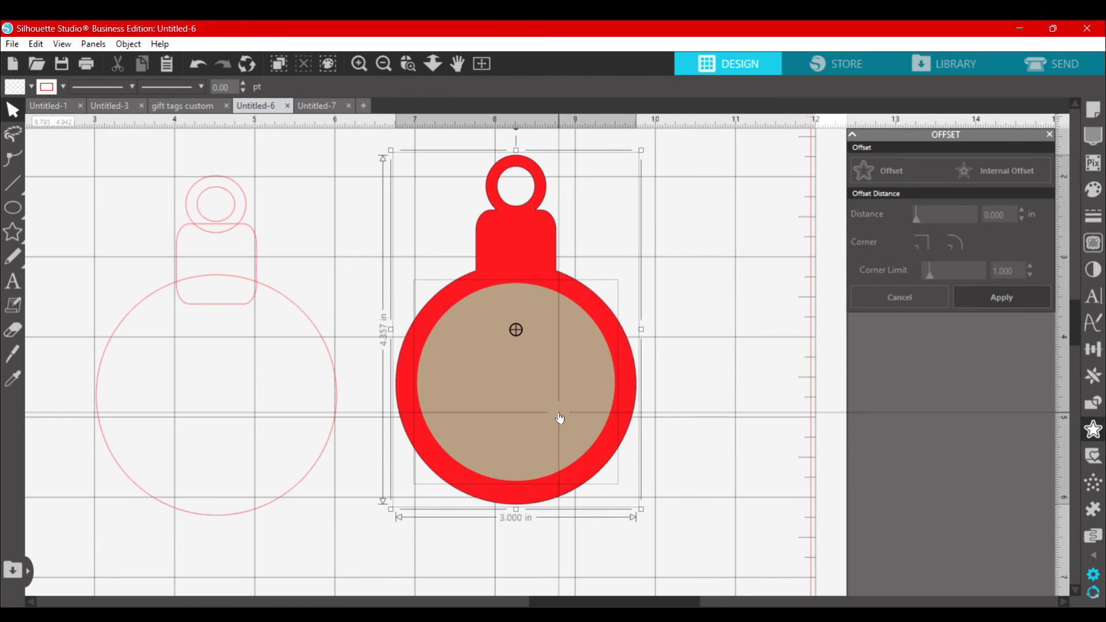
{"action": "right_click", "coordinate": [560, 419]}
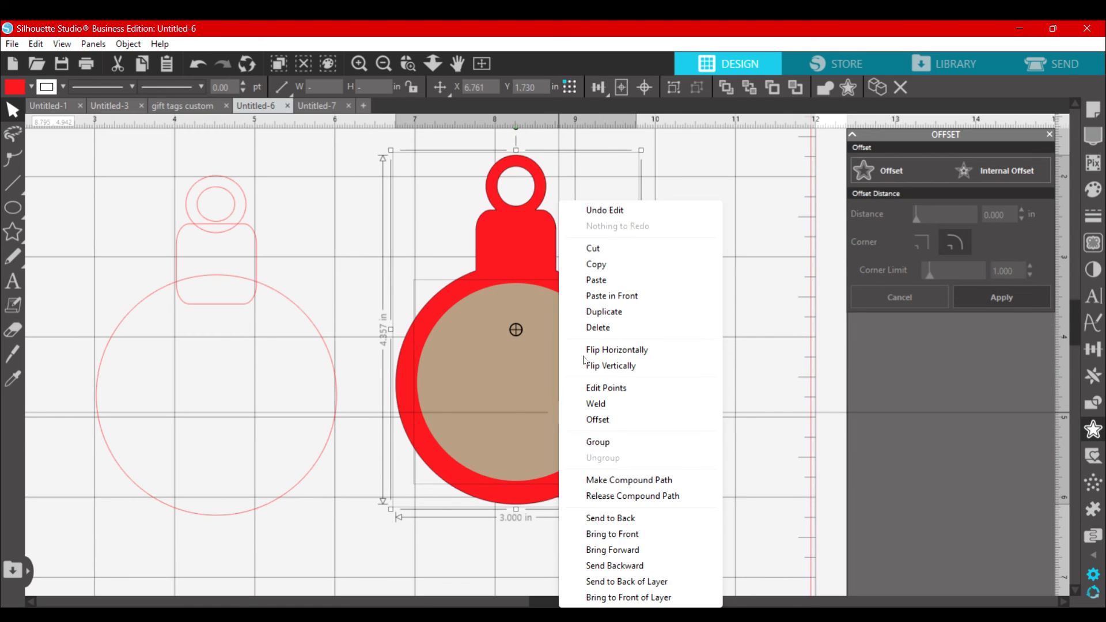
{"action": "left_click", "coordinate": [804, 276]}
{"action": "left_click", "coordinate": [1096, 405]}
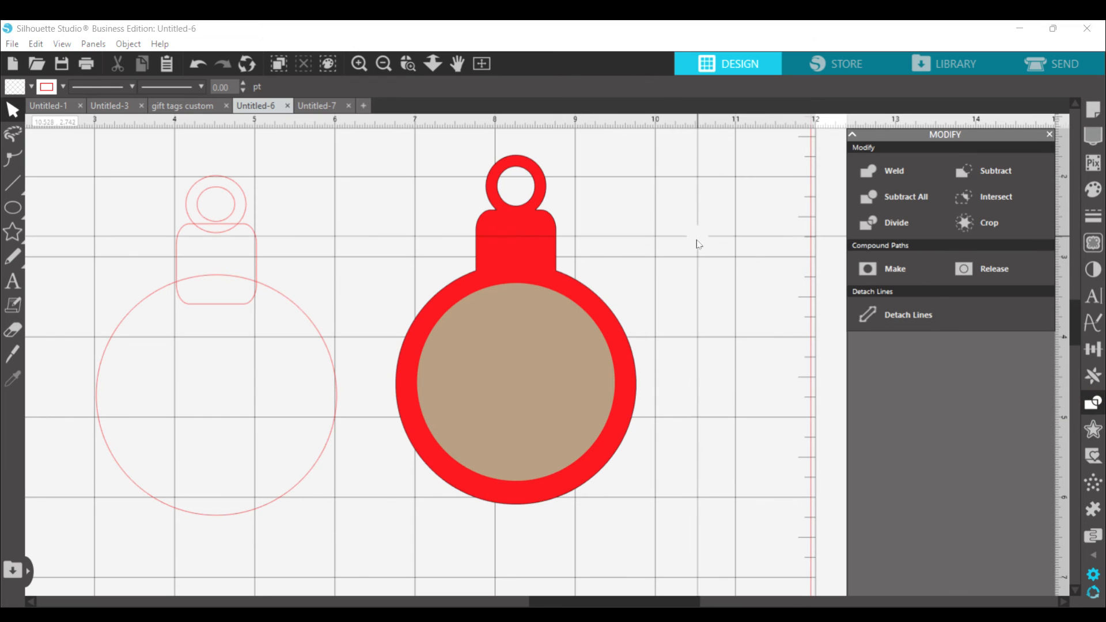
{"action": "key", "text": "ctrl+a"}
{"action": "left_click", "coordinate": [988, 174]}
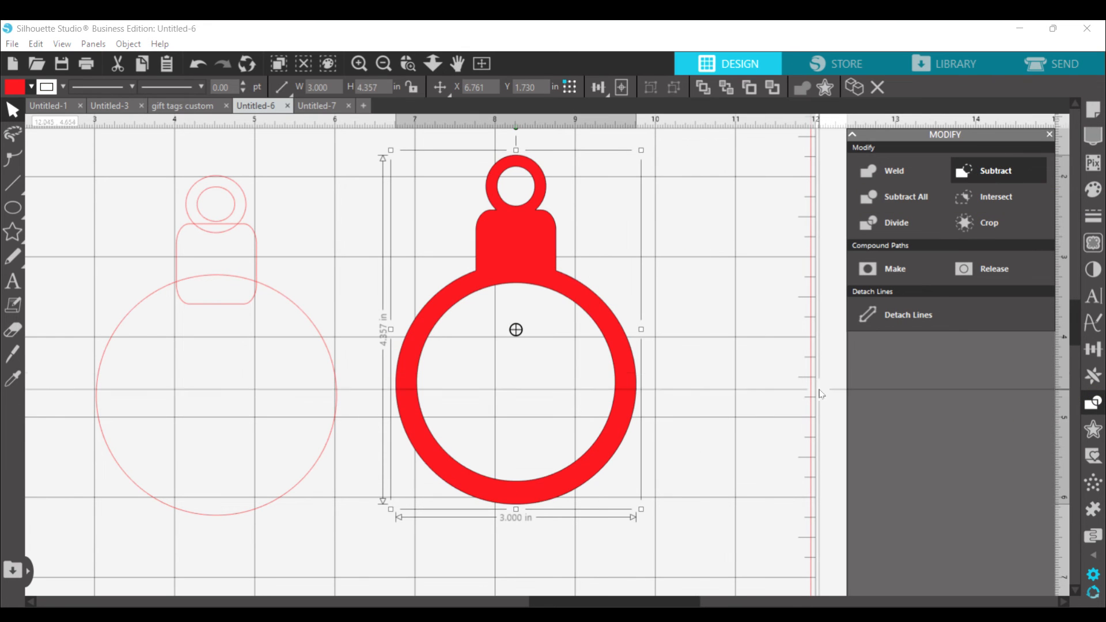
{"action": "left_click", "coordinate": [743, 369]}
Step: Add the text "Joy" in the Ellisha font beside the red ornament
{"action": "left_click", "coordinate": [12, 282]}
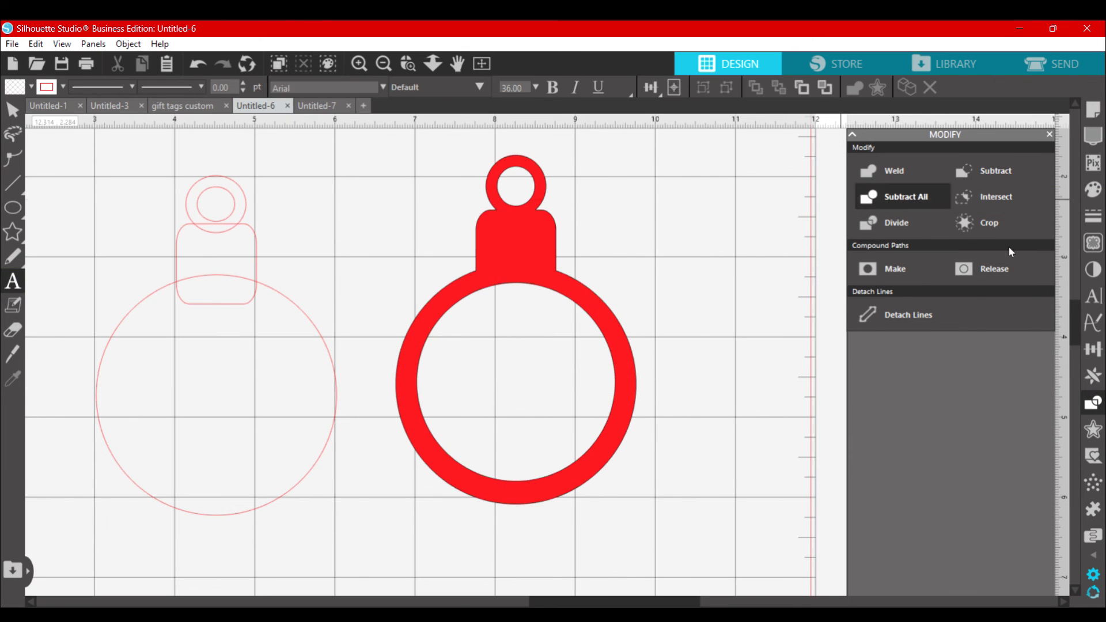
{"action": "left_click", "coordinate": [1093, 296]}
{"action": "left_click", "coordinate": [877, 266]}
{"action": "left_click", "coordinate": [625, 252]}
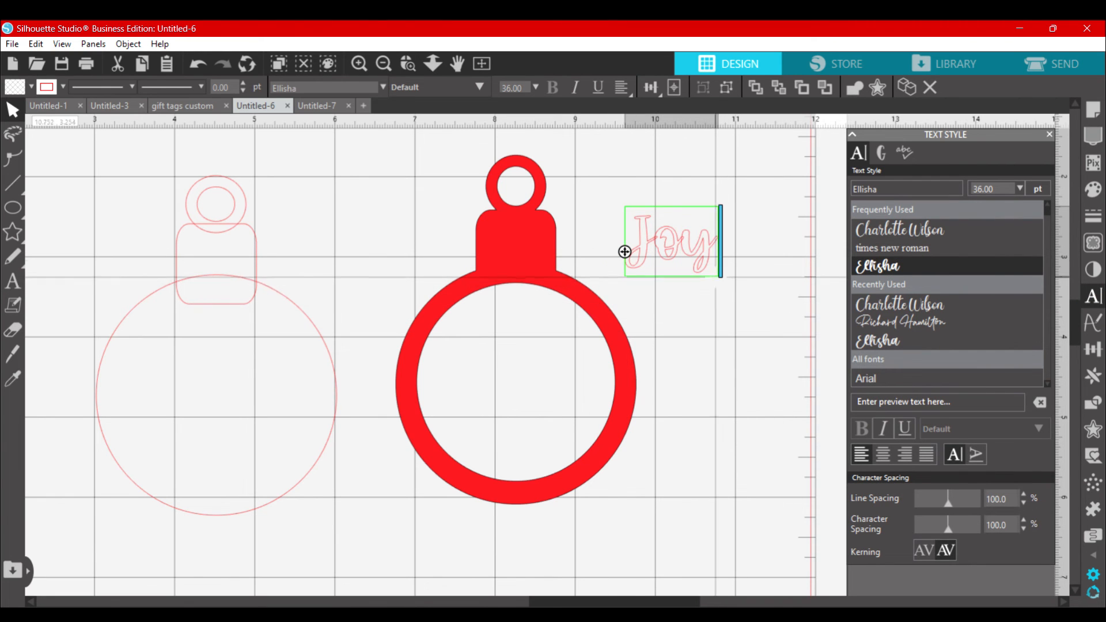
{"action": "left_click", "coordinate": [713, 313]}
Step: Weld the letters of the "Joy" text into a single shape
{"action": "double_click", "coordinate": [698, 249]}
{"action": "right_click", "coordinate": [696, 249]}
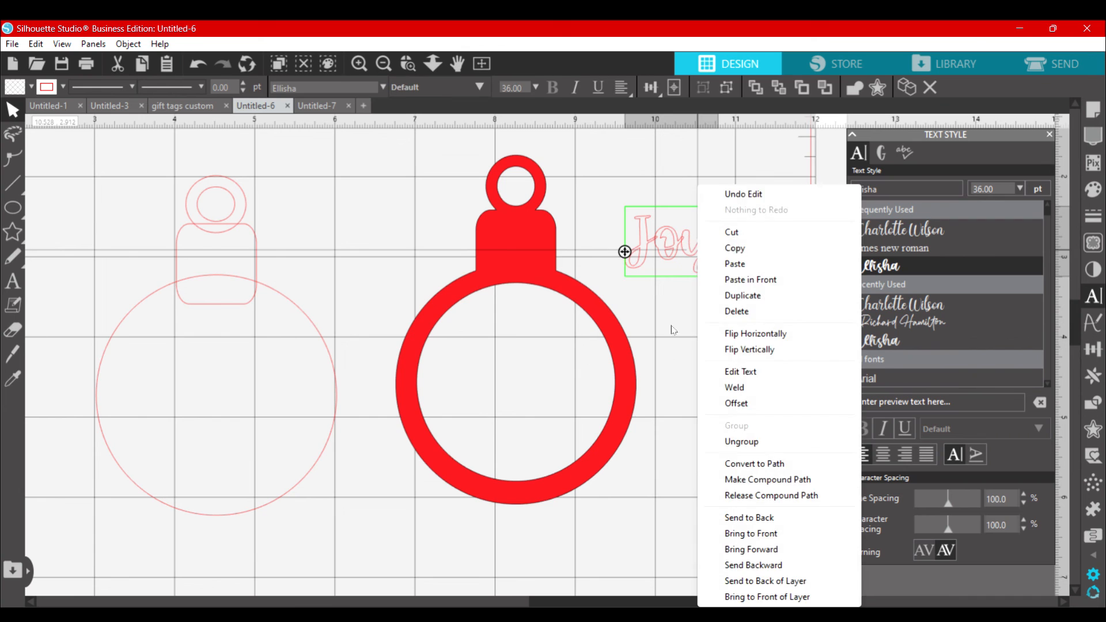
{"action": "left_click", "coordinate": [672, 326]}
{"action": "left_click", "coordinate": [662, 247]}
{"action": "right_click", "coordinate": [663, 248]}
{"action": "left_click", "coordinate": [618, 183]}
{"action": "right_click", "coordinate": [644, 234]}
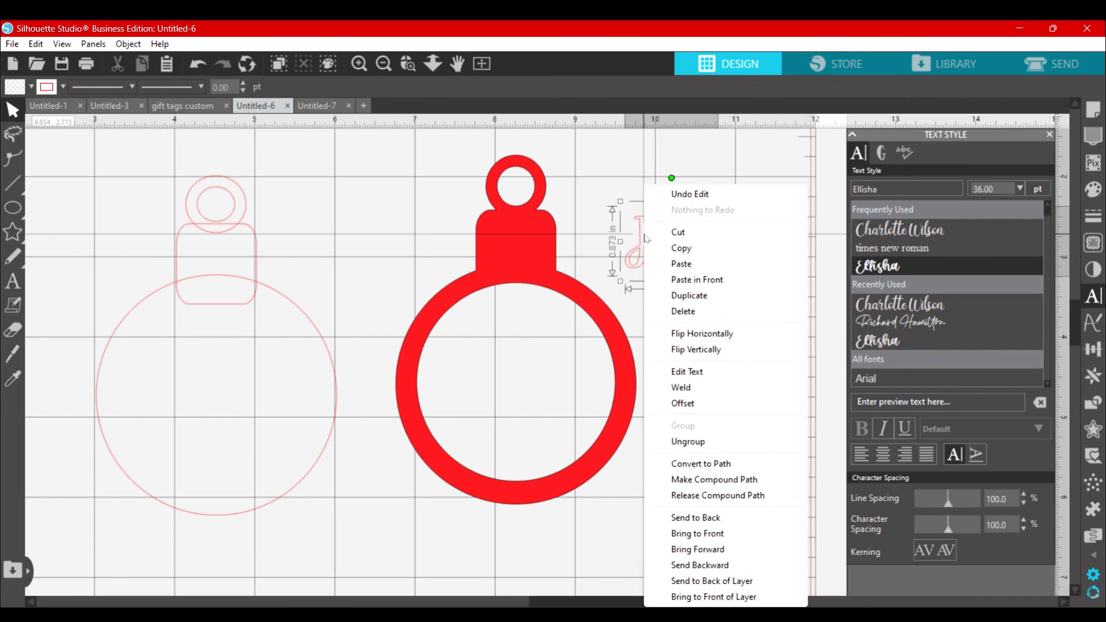
{"action": "left_click", "coordinate": [684, 386]}
Step: Place the "Joy" lettering inside the ornament's opening and stretch it to about 2.45 by 1.48 in so its ends overlap the ring
{"action": "left_click_drag", "start_coordinate": [669, 242], "coordinate": [515, 382]}
{"action": "left_click_drag", "start_coordinate": [567, 415], "coordinate": [525, 373]}
{"action": "left_click_drag", "start_coordinate": [612, 445], "coordinate": [619, 452]}
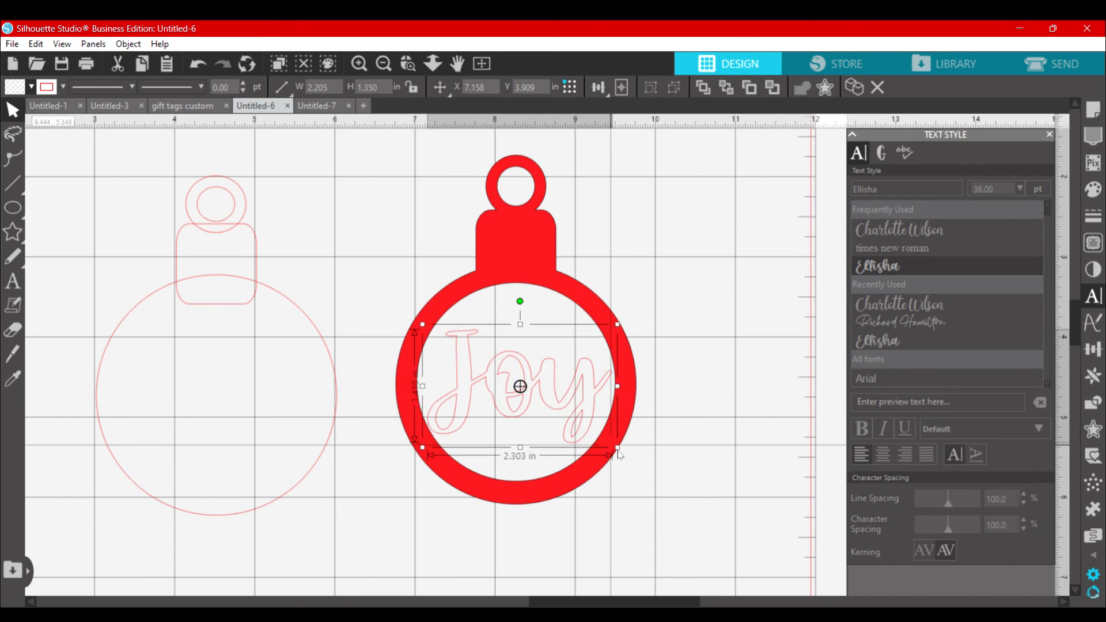
{"action": "left_click_drag", "start_coordinate": [422, 386], "coordinate": [416, 386]}
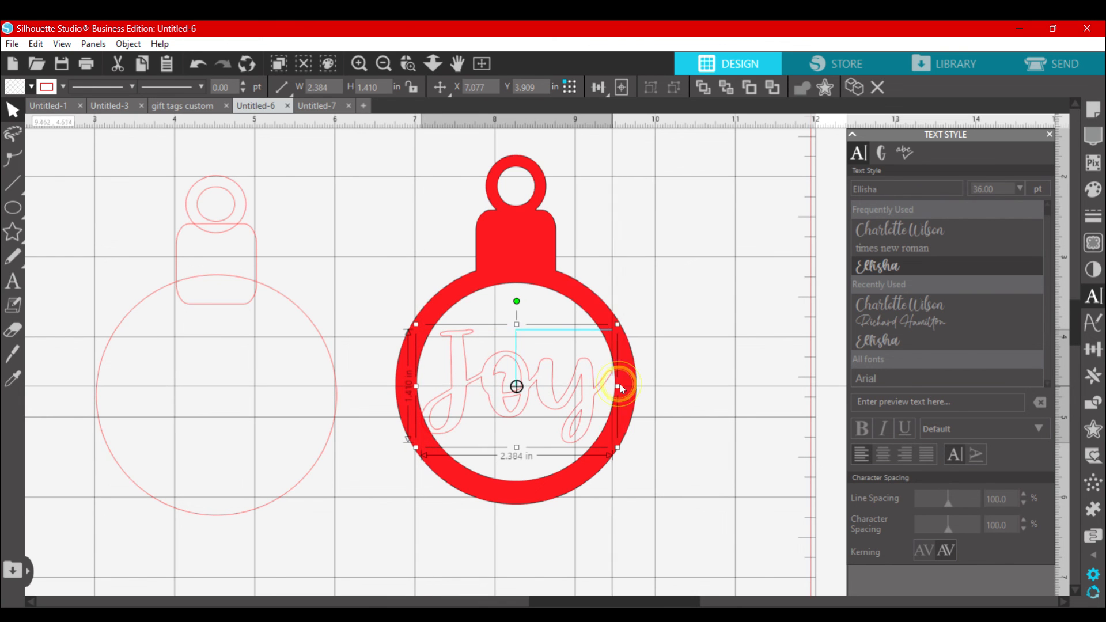
{"action": "left_click_drag", "start_coordinate": [619, 385], "coordinate": [623, 385]}
{"action": "left_click_drag", "start_coordinate": [517, 324], "coordinate": [520, 323]}
Step: Select the "Joy" lettering and fill it with white
{"action": "left_click", "coordinate": [751, 327]}
{"action": "left_click", "coordinate": [562, 378]}
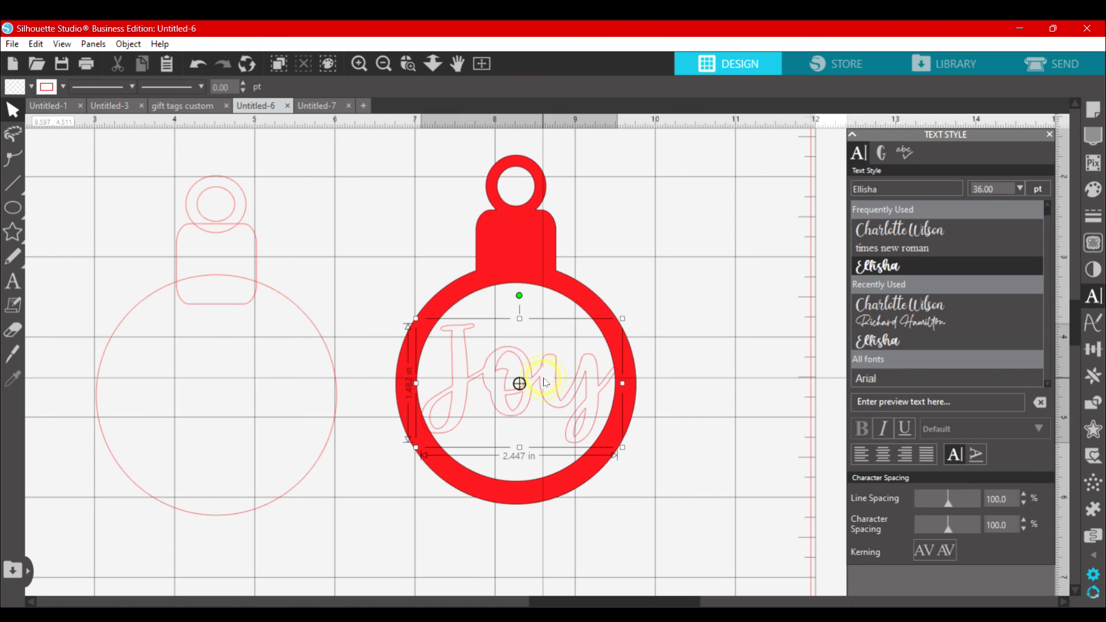
{"action": "left_click", "coordinate": [31, 88]}
{"action": "left_click", "coordinate": [83, 111]}
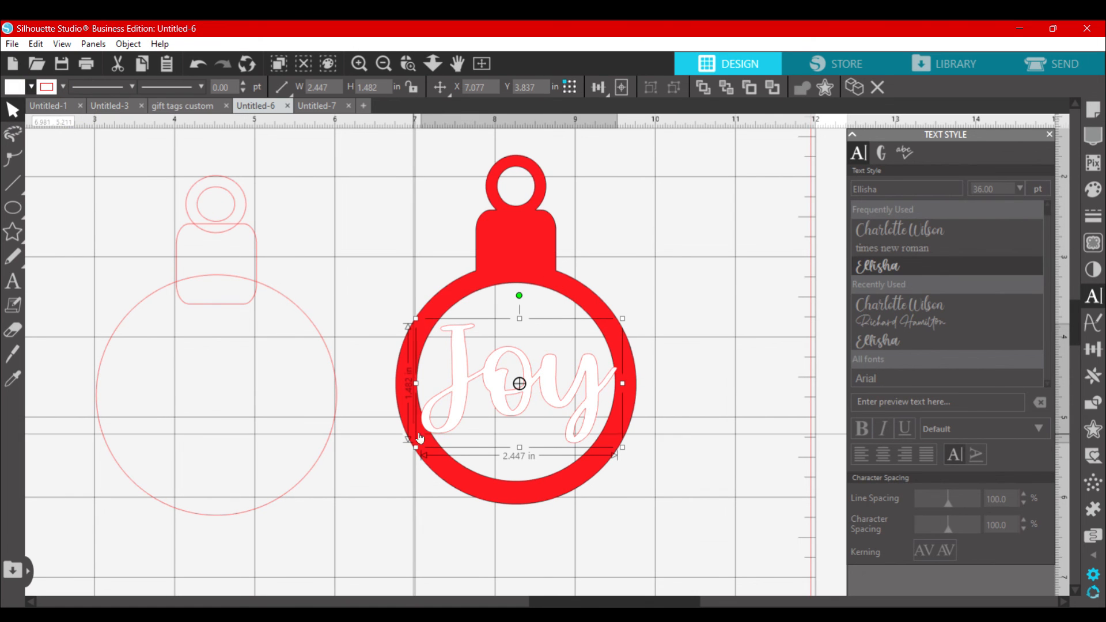
Step: Check where both ends of "Joy" overlap the ring and weld the lettering to the red ornament
{"action": "left_click_drag", "start_coordinate": [375, 349], "coordinate": [525, 485]}
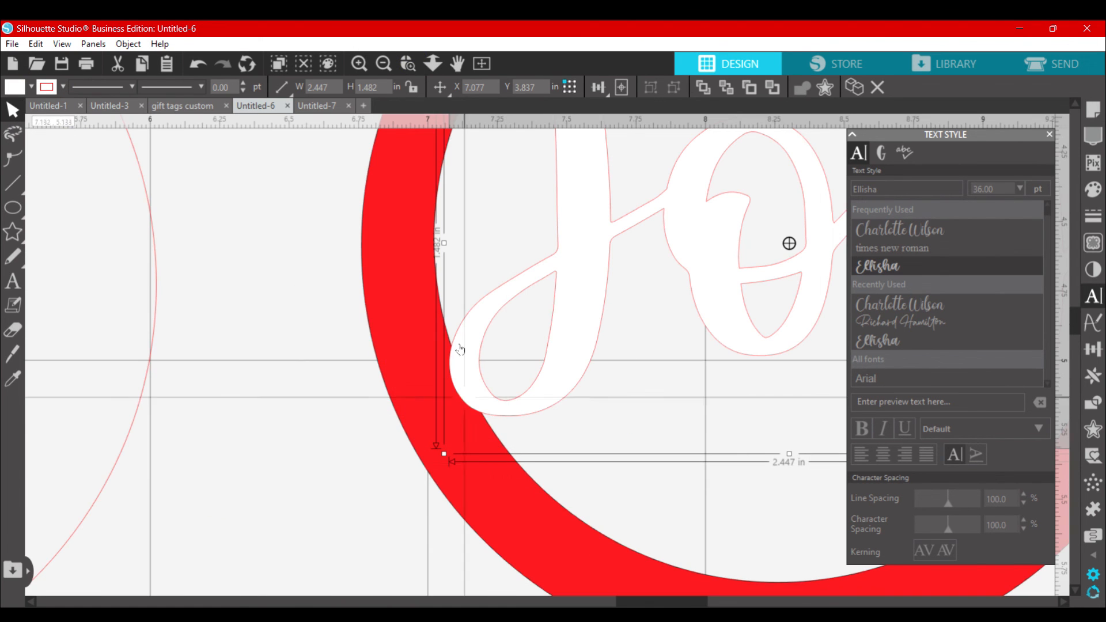
{"action": "scroll", "coordinate": [455, 346], "scroll_direction": "right", "scroll_amount": 6}
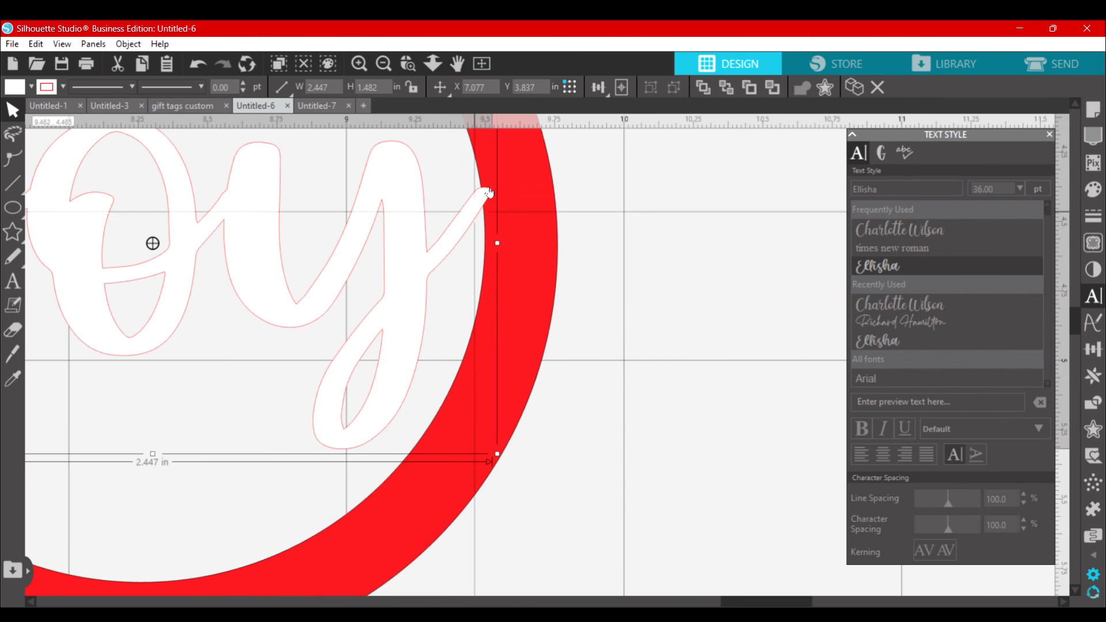
{"action": "scroll", "coordinate": [488, 198], "scroll_direction": "up", "scroll_amount": 3}
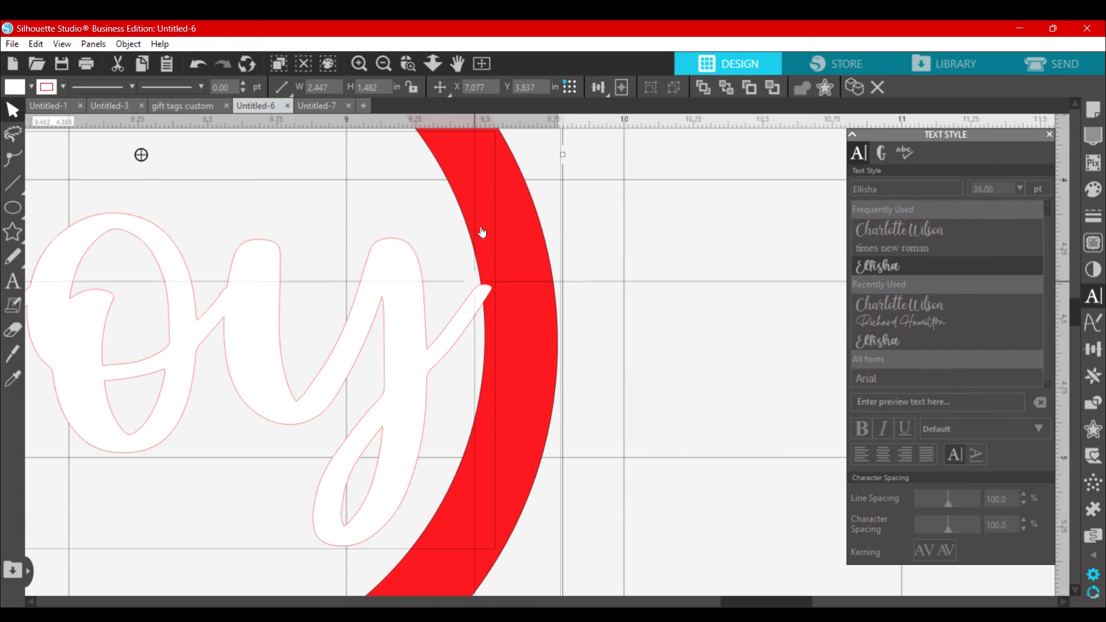
{"action": "right_click", "coordinate": [400, 344]}
{"action": "left_click", "coordinate": [454, 406]}
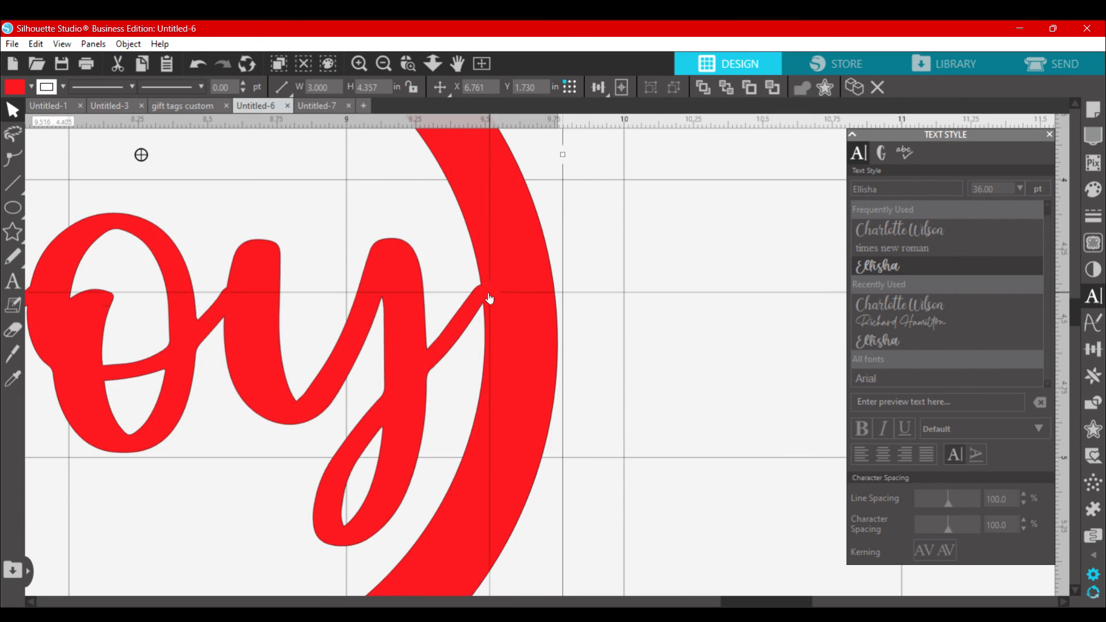
Step: Move the welded ornament outline from outside the page onto the page beside the unwelded ornament shapes
{"action": "left_click", "coordinate": [383, 64]}
{"action": "left_click", "coordinate": [383, 63]}
{"action": "left_click", "coordinate": [383, 63]}
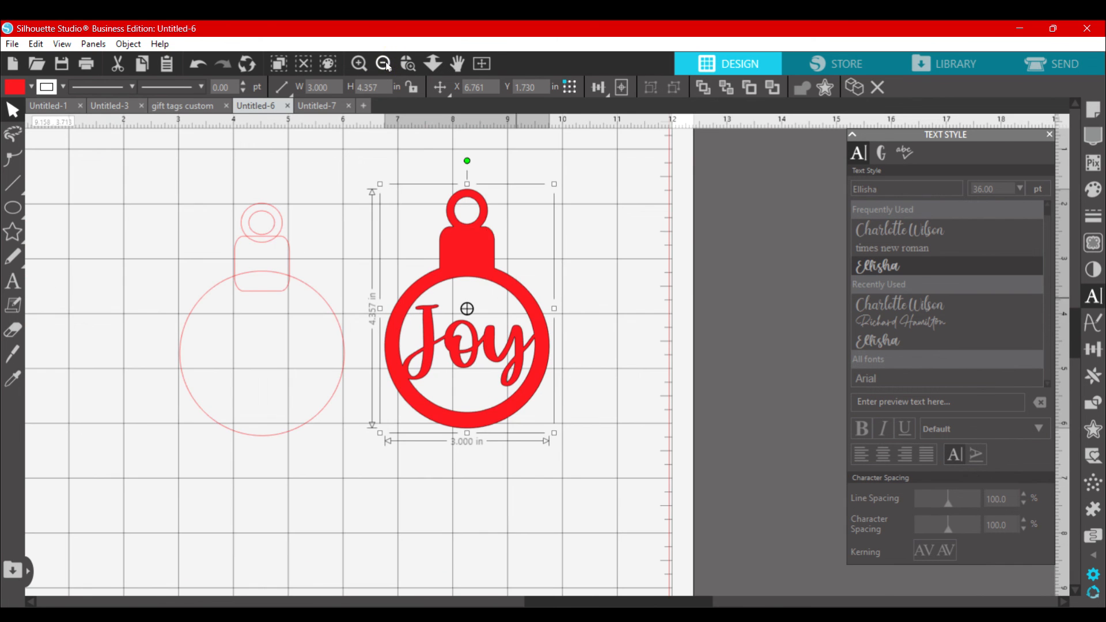
{"action": "scroll", "coordinate": [373, 305], "scroll_direction": "left", "scroll_amount": 5}
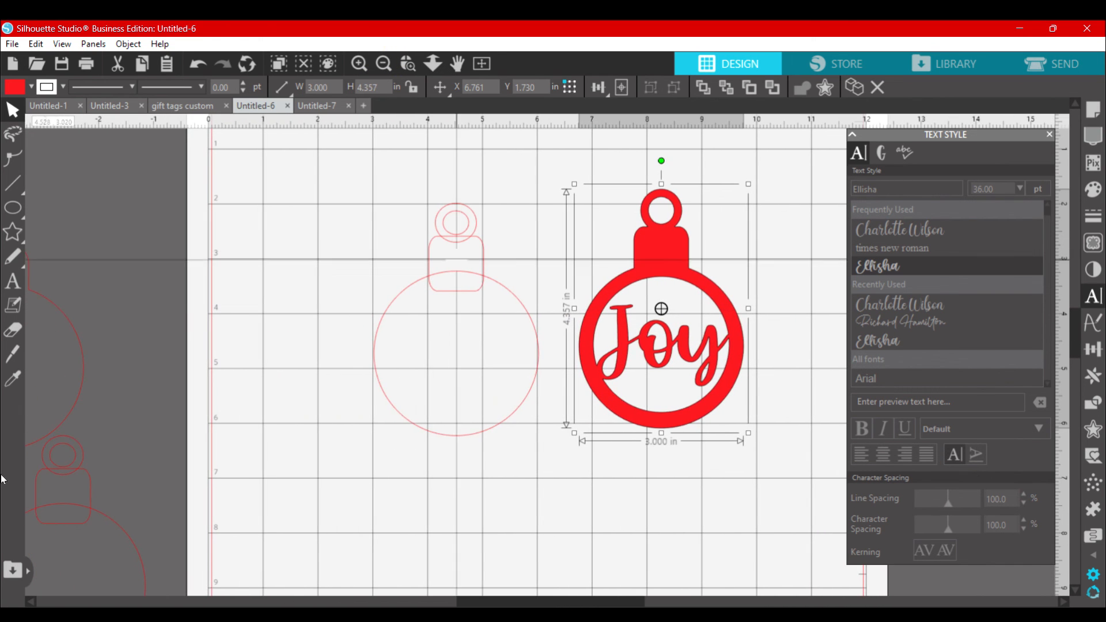
{"action": "left_click", "coordinate": [65, 407]}
{"action": "left_click_drag", "start_coordinate": [74, 407], "coordinate": [344, 399]}
{"action": "left_click", "coordinate": [759, 275]}
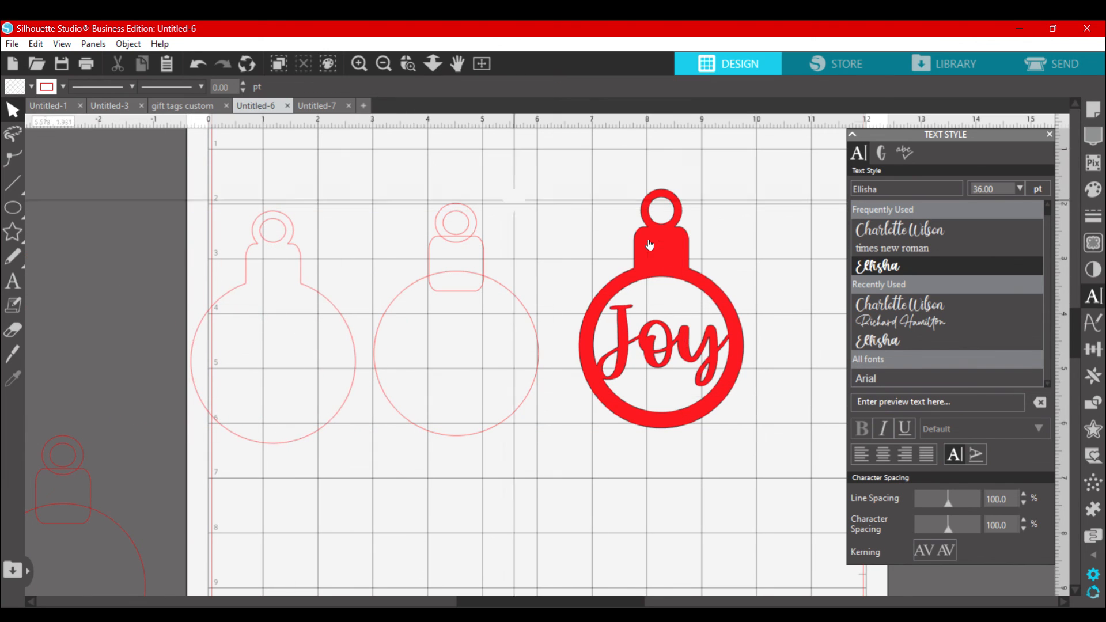